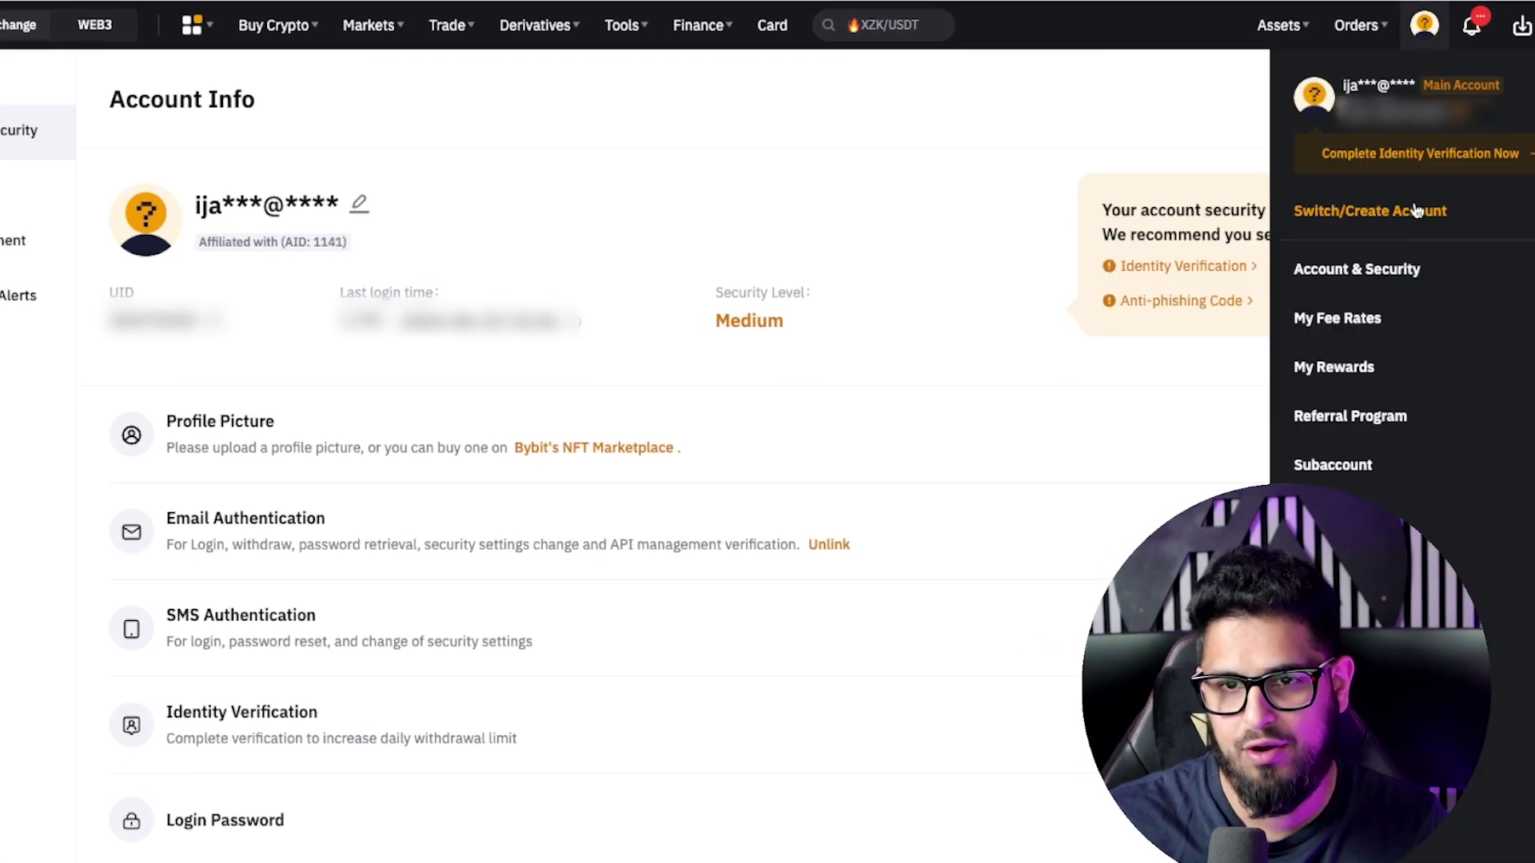
- Open the Account & Security settings and review the email, SMS, Google two-factor and fund password options
left_click(1409, 275)
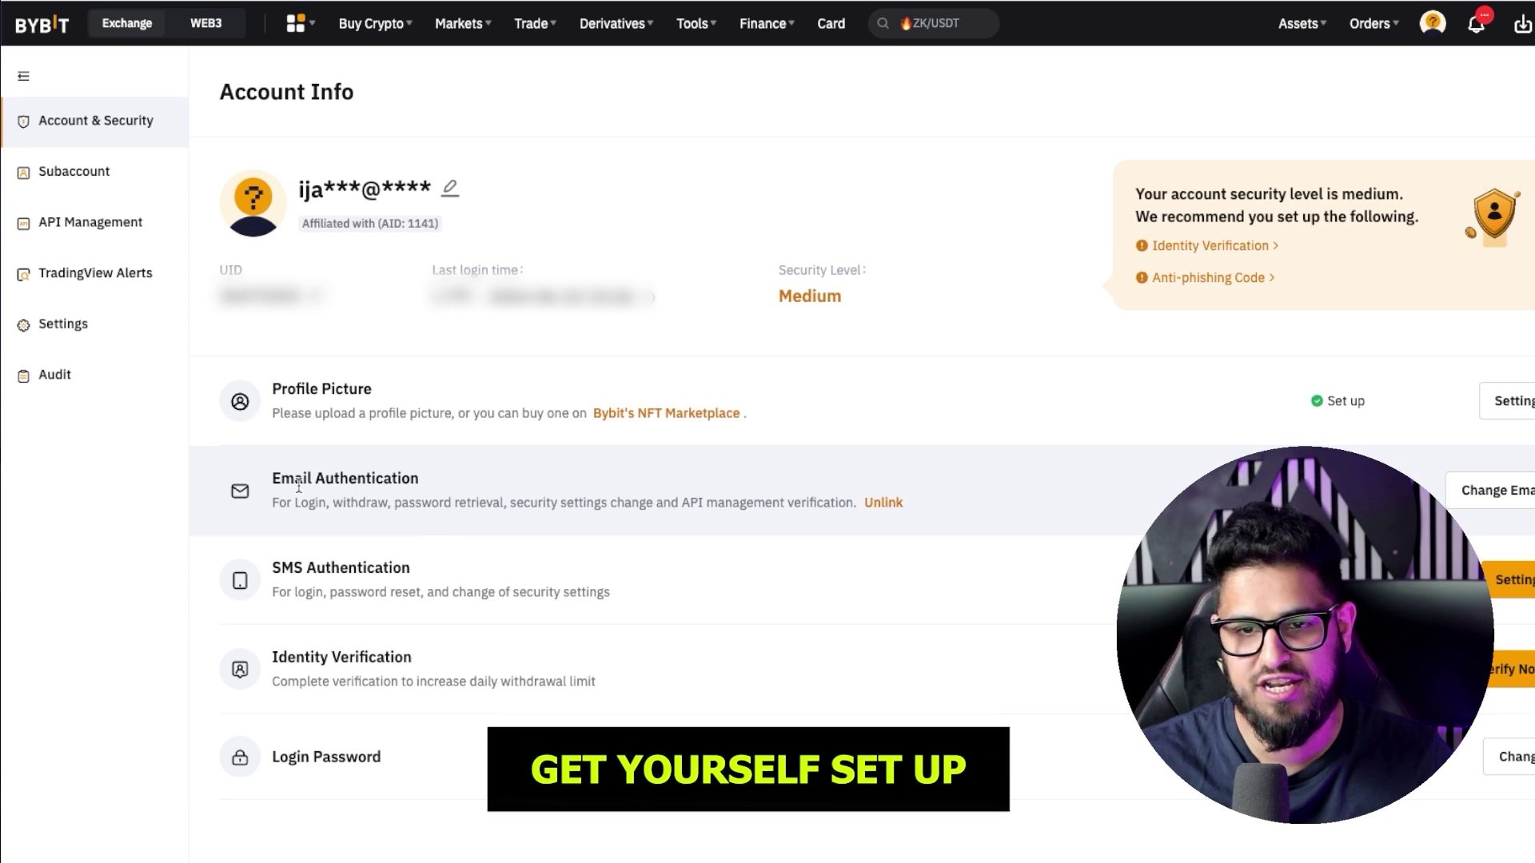
left_click_drag(289, 477, 420, 480)
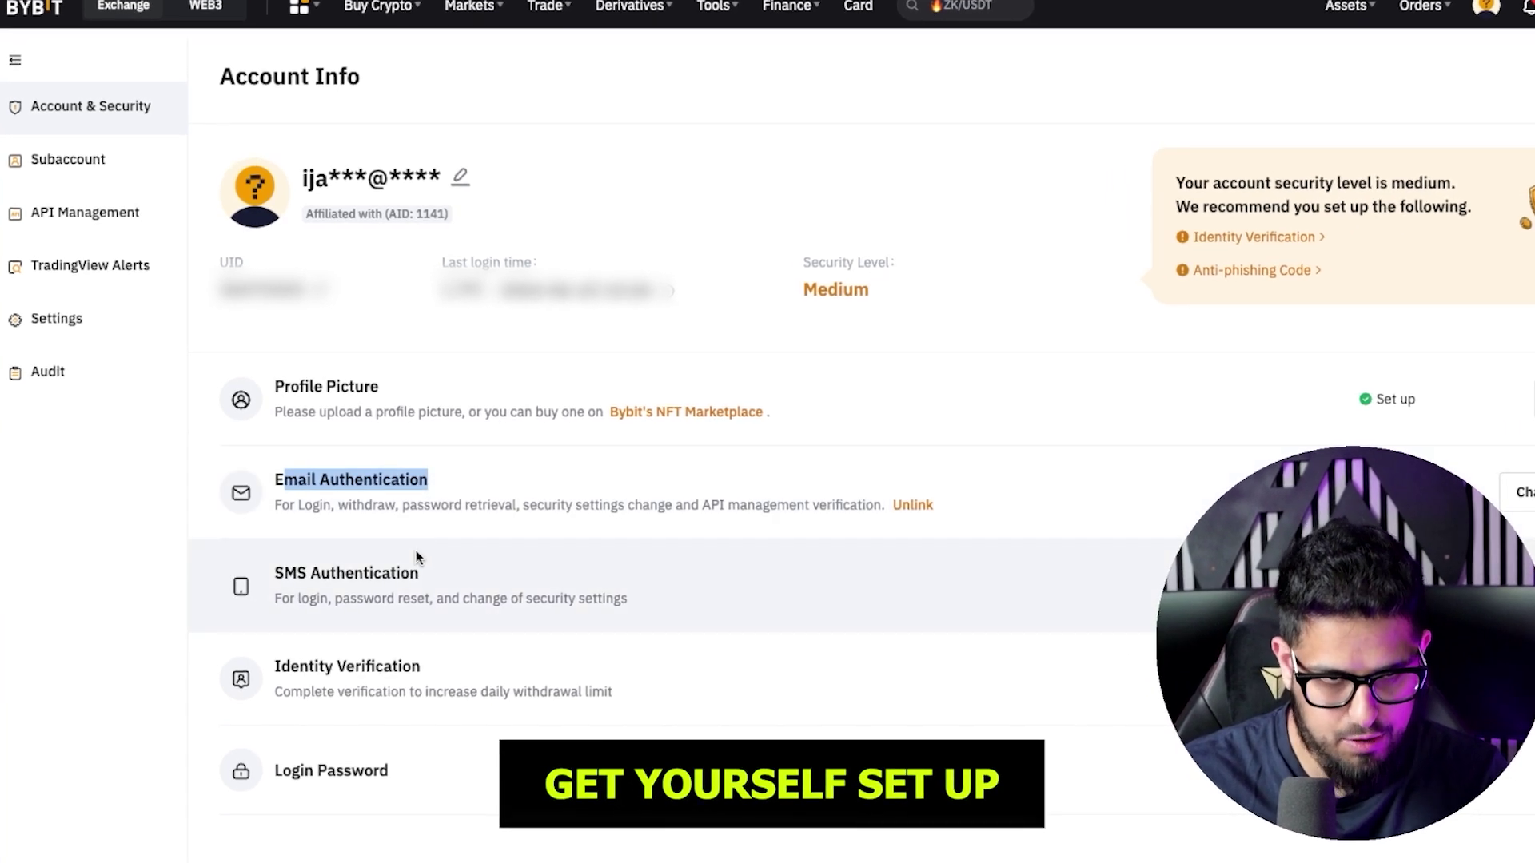
left_click_drag(417, 573, 421, 573)
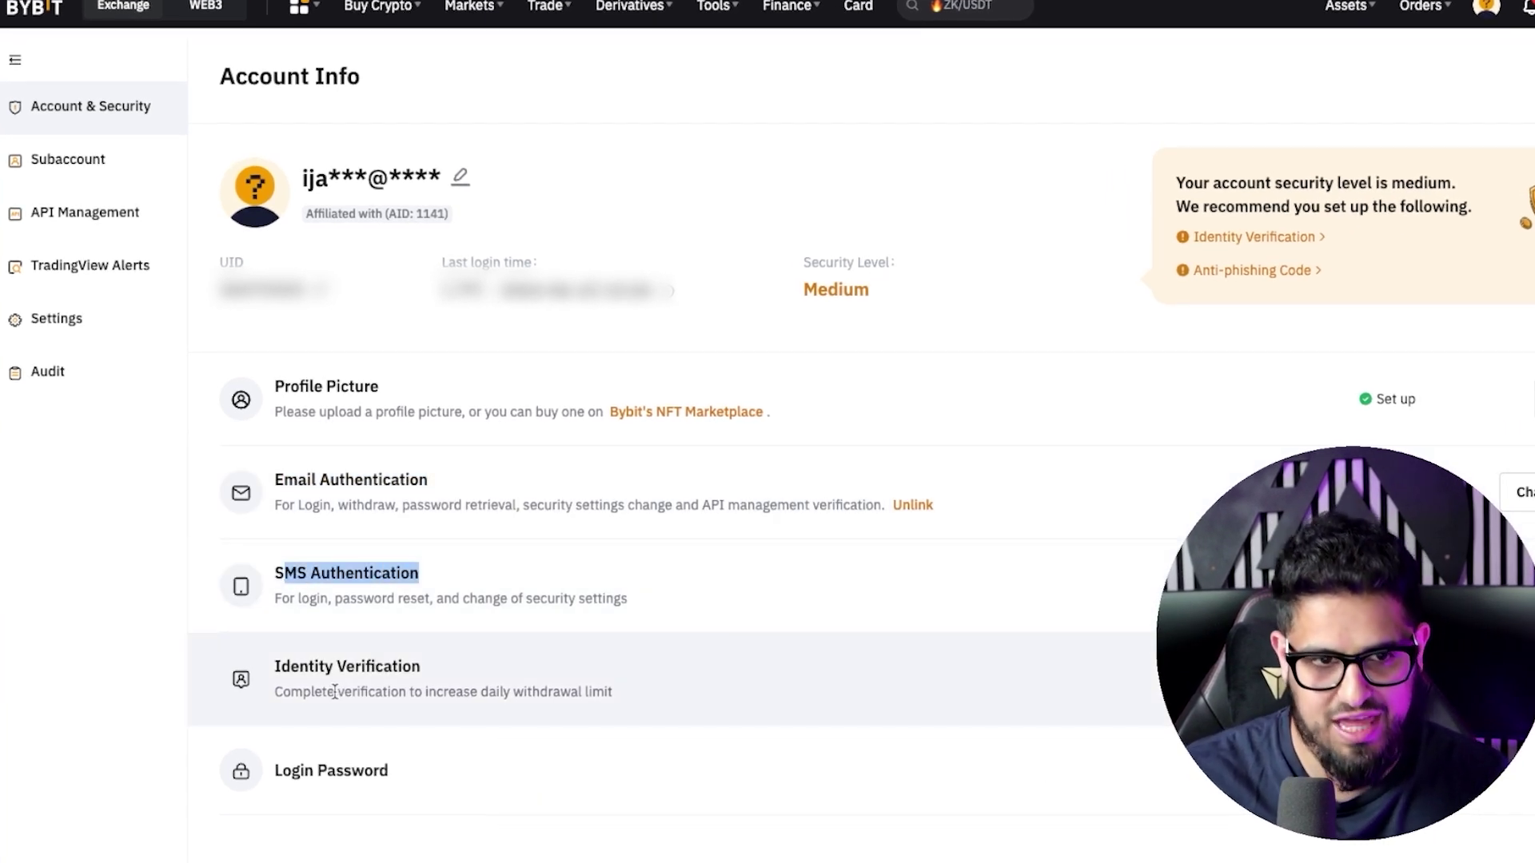
scroll(275, 684, "down", 5)
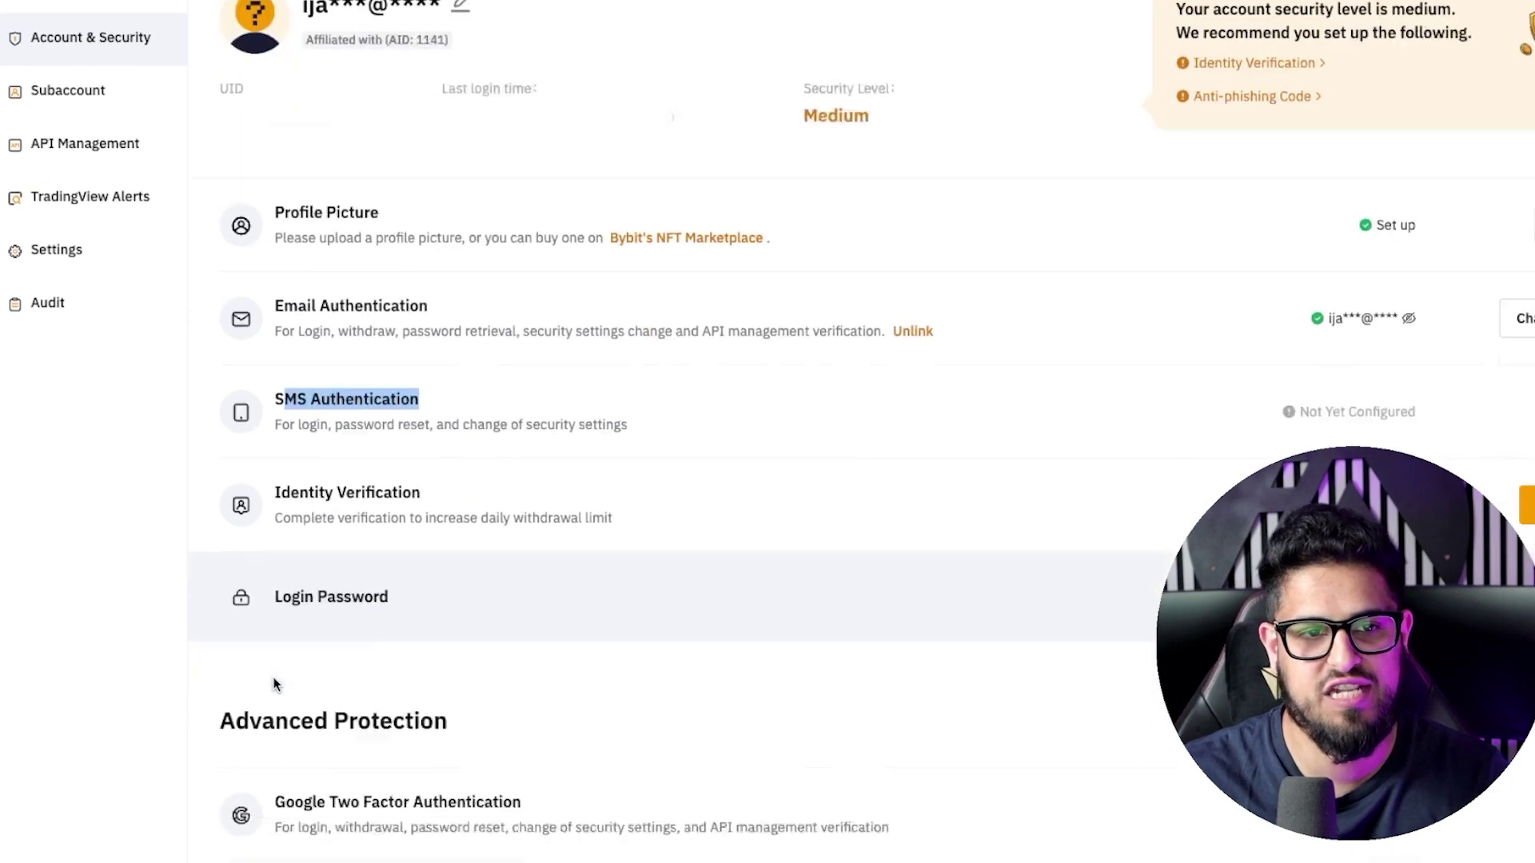
scroll(297, 660, "down", 2)
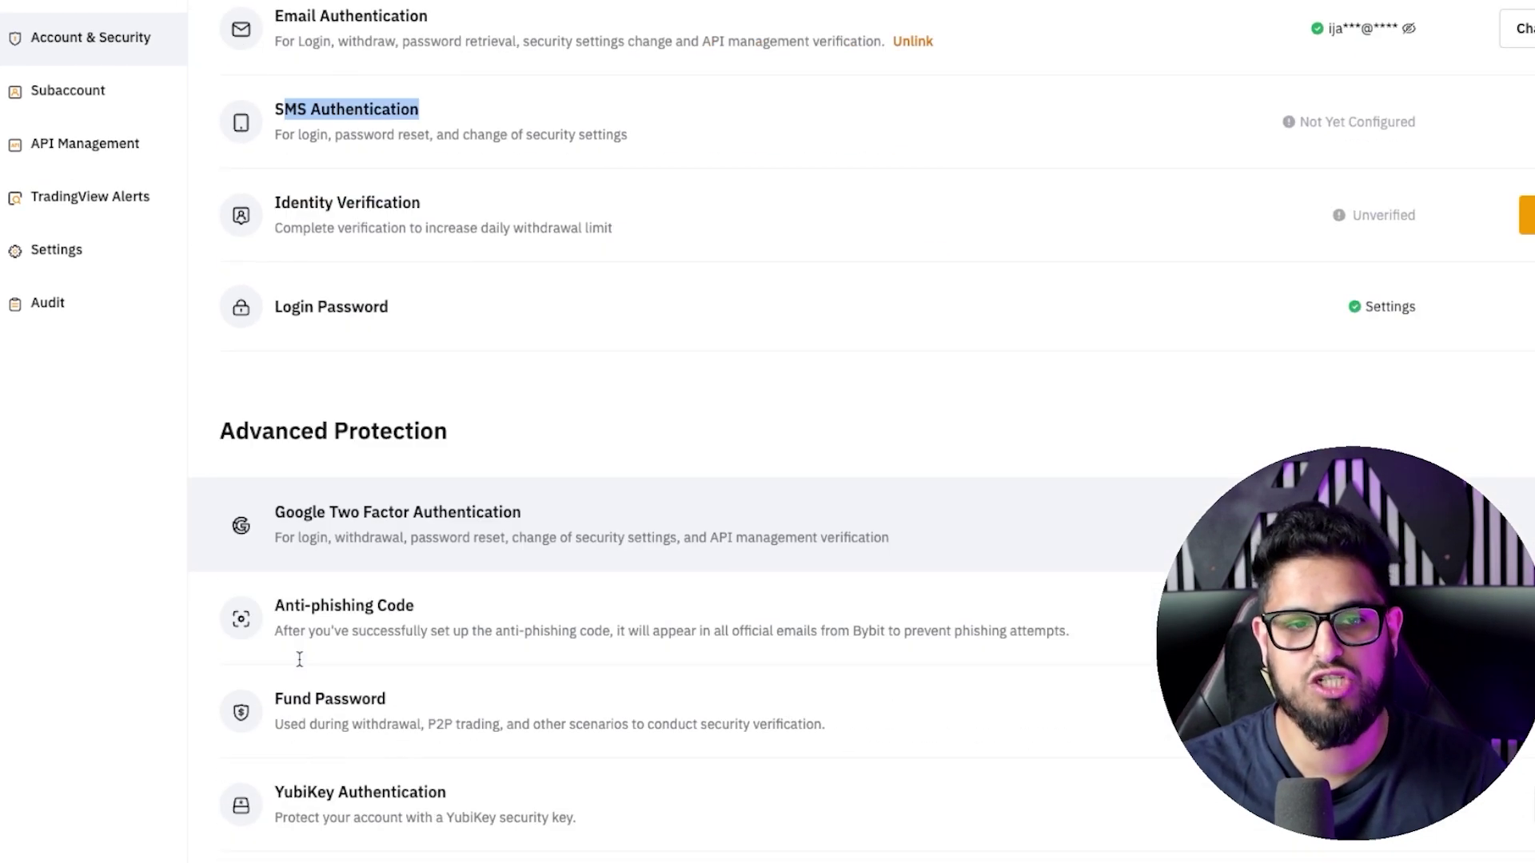
left_click_drag(292, 534, 460, 534)
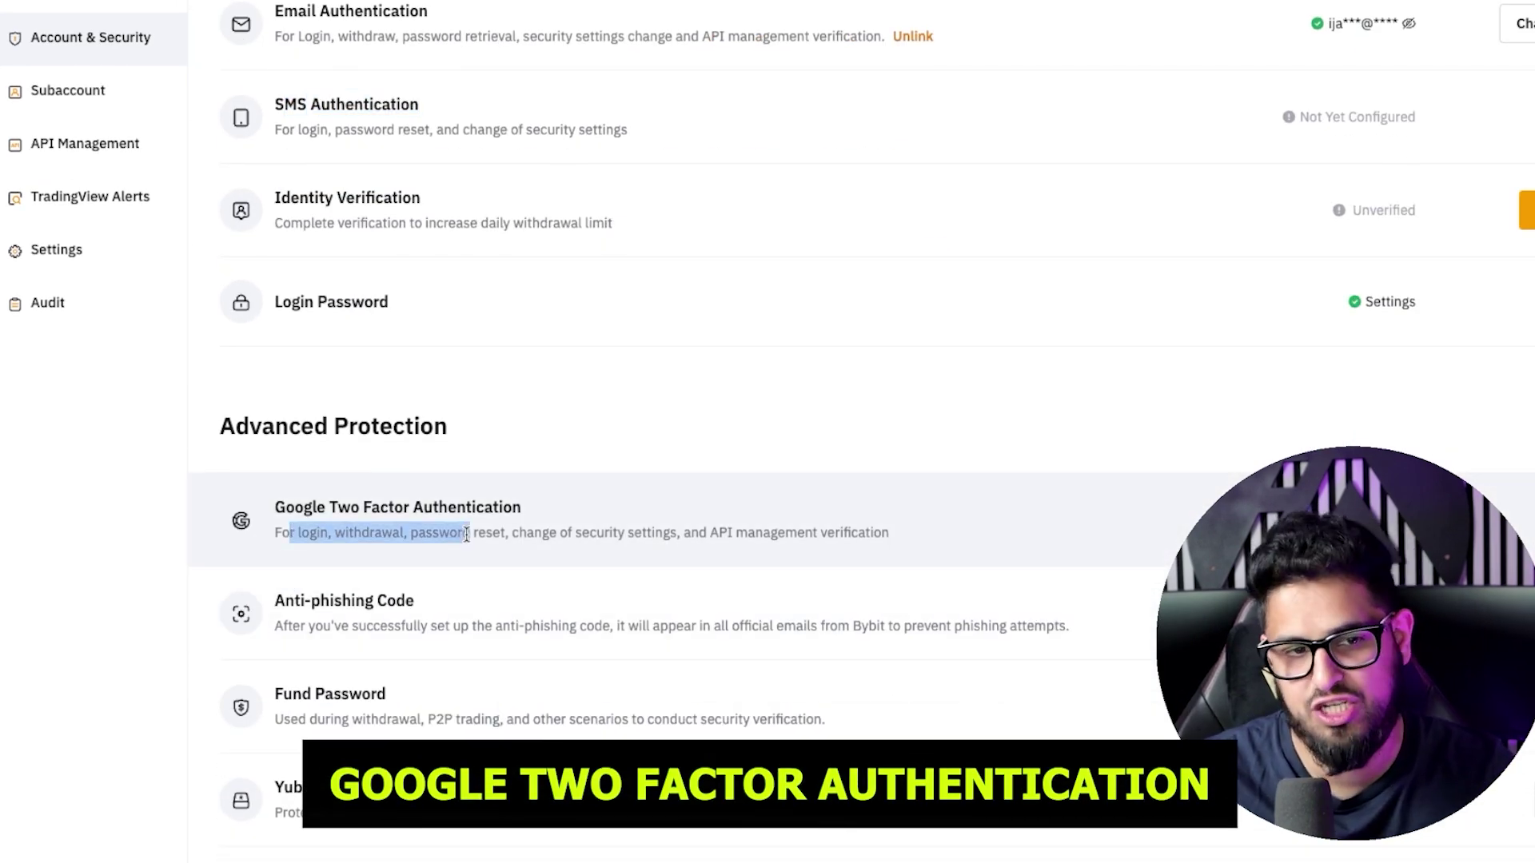
left_click(131, 712)
scroll(131, 713, "down", 1)
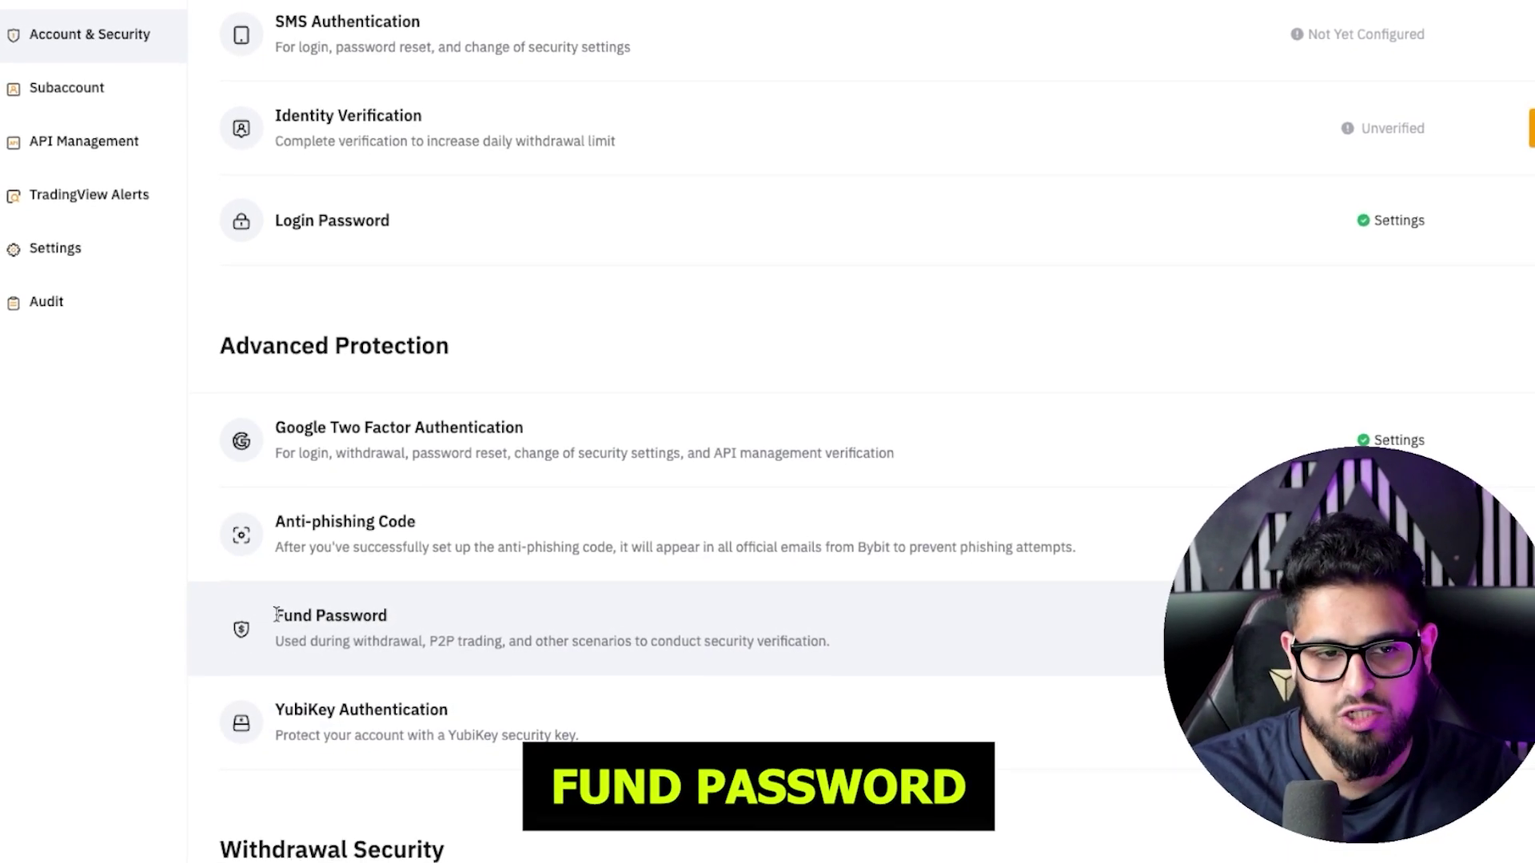
left_click_drag(274, 617, 388, 617)
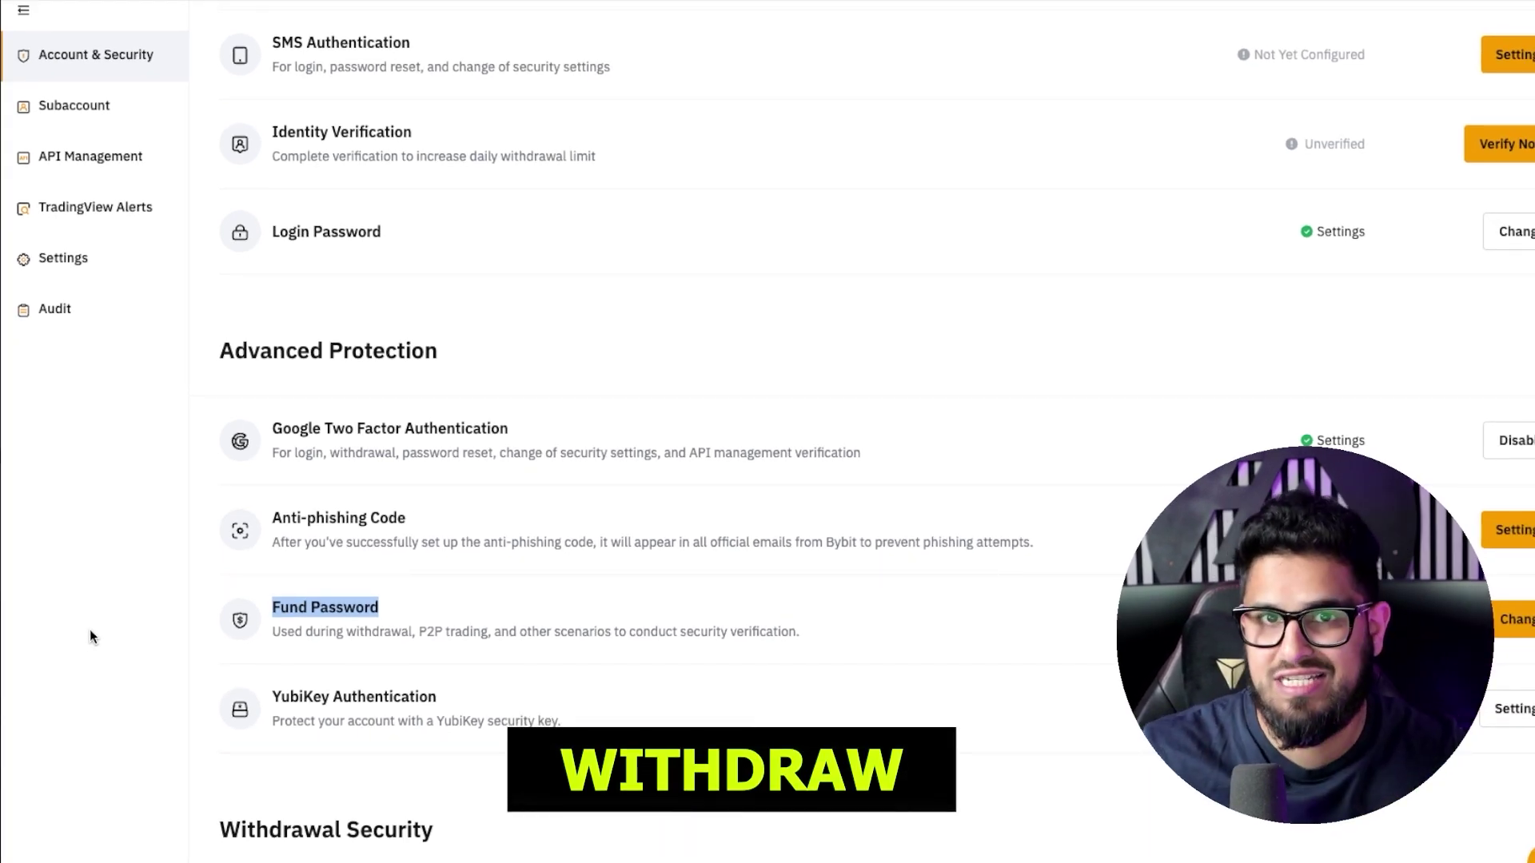
- Examine the Withdrawal Security section, including the address whitelist, address book and crypto withdrawal limits
scroll(89, 632, "down", 4)
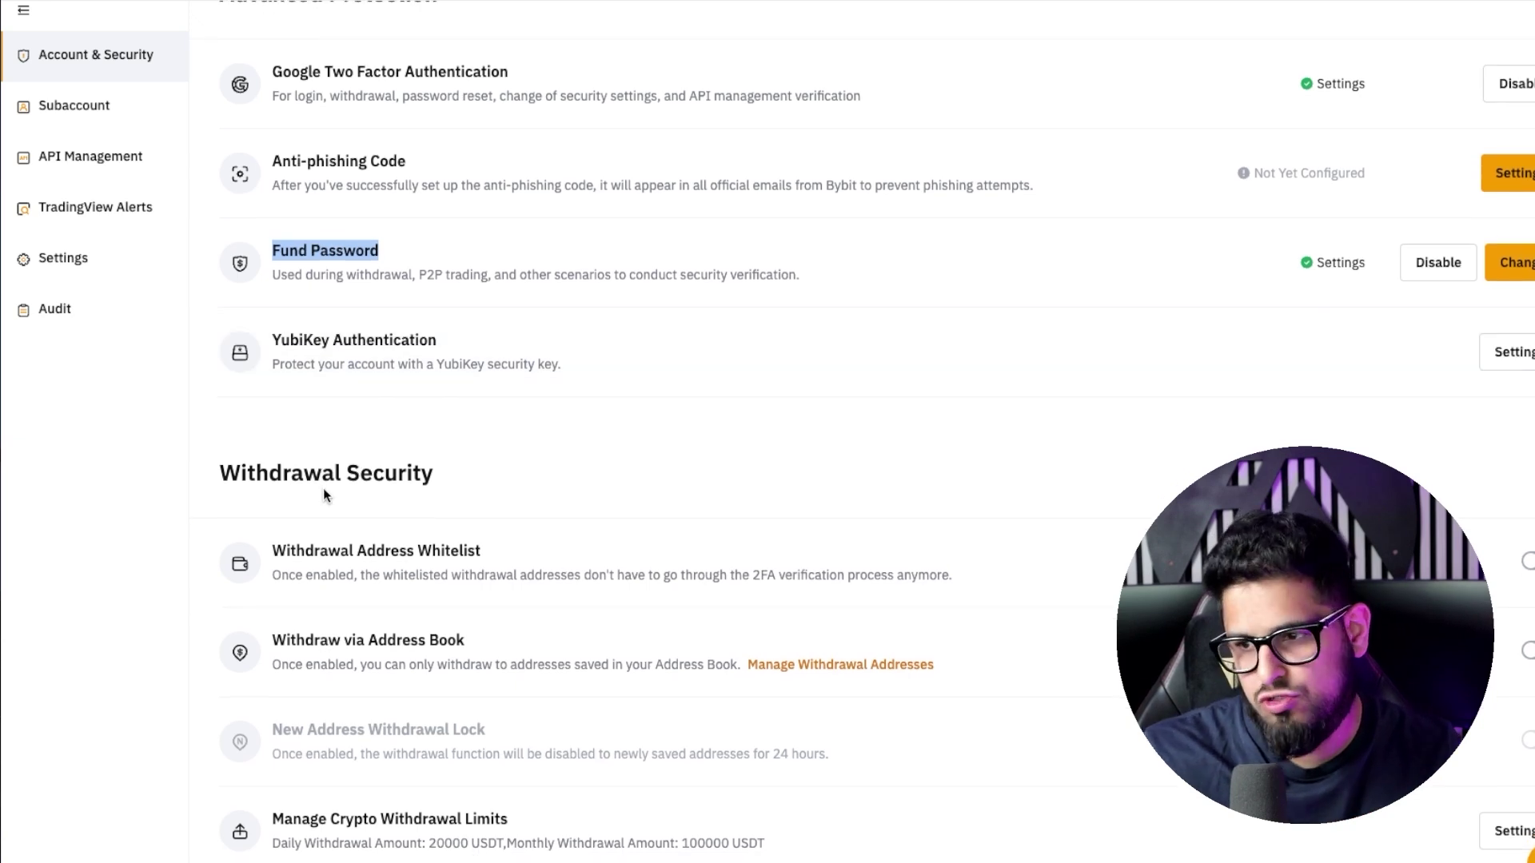
scroll(323, 490, "down", 1)
scroll(322, 502, "down", 1)
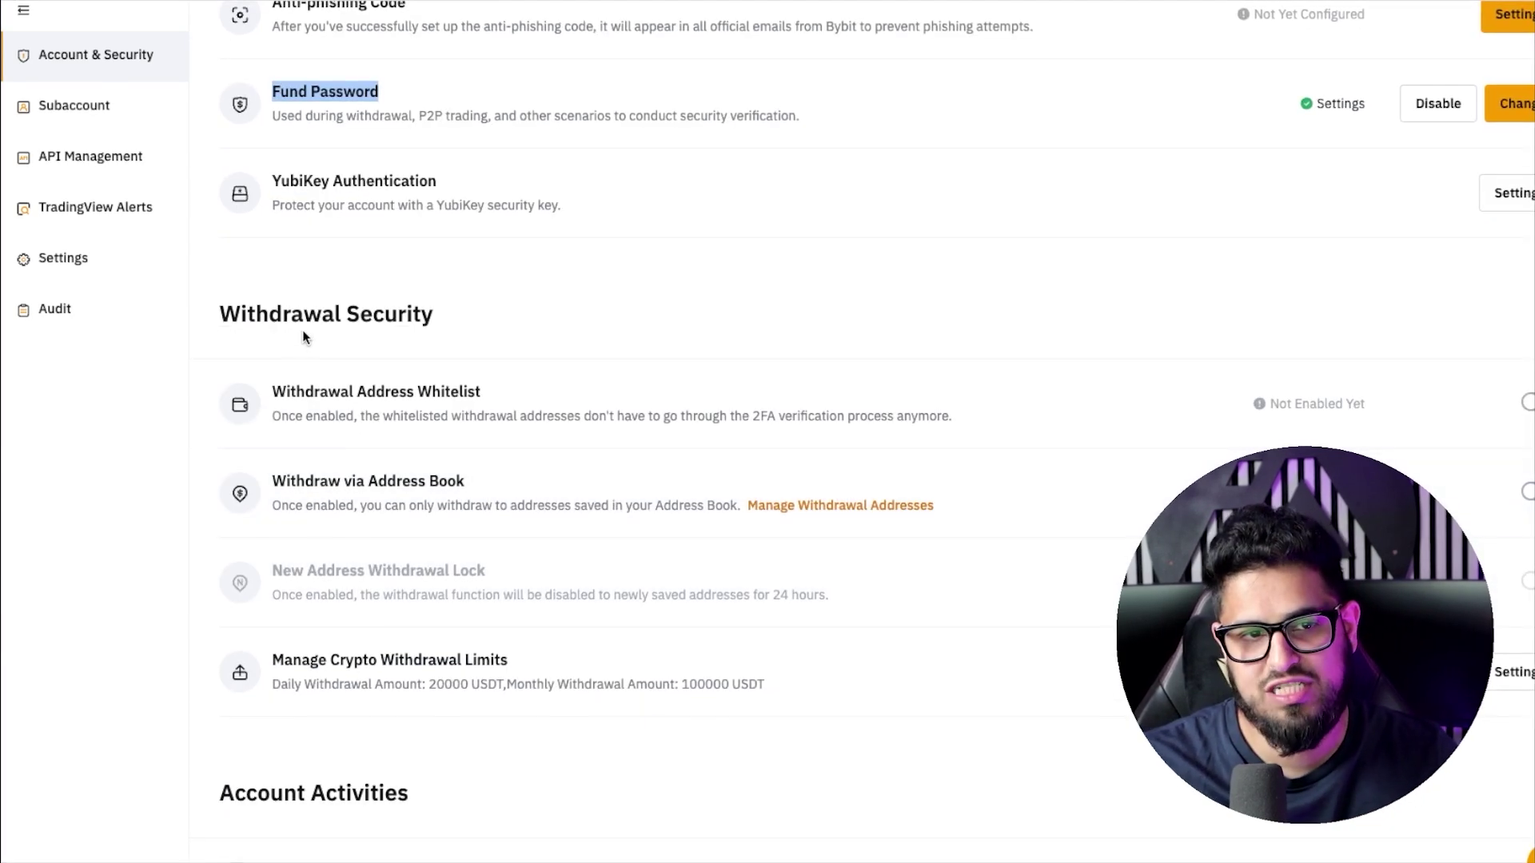
left_click_drag(243, 320, 458, 335)
left_click(507, 341)
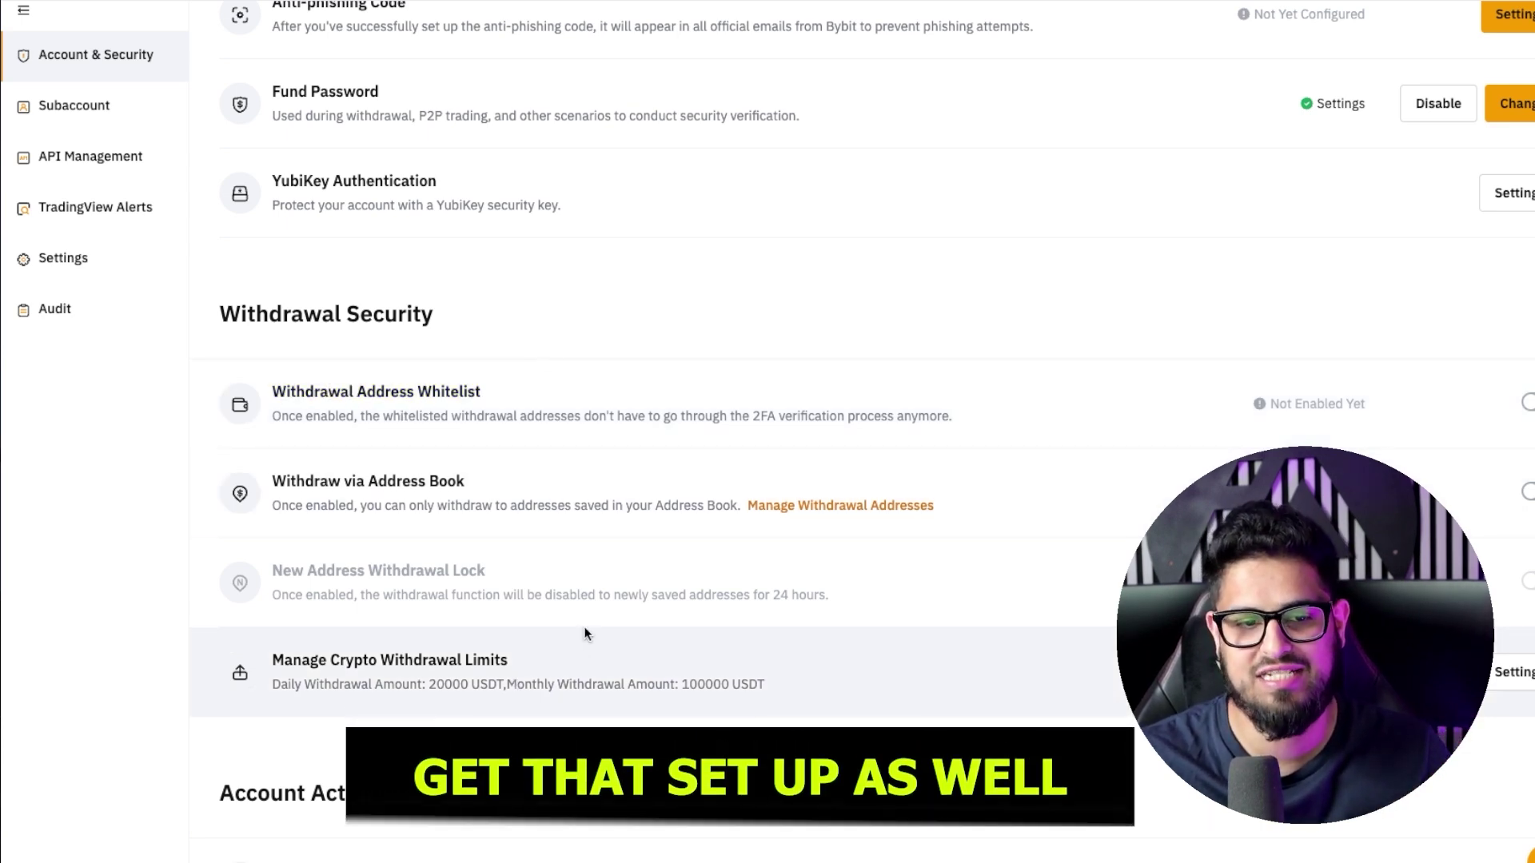
scroll(725, 92, "up", 10)
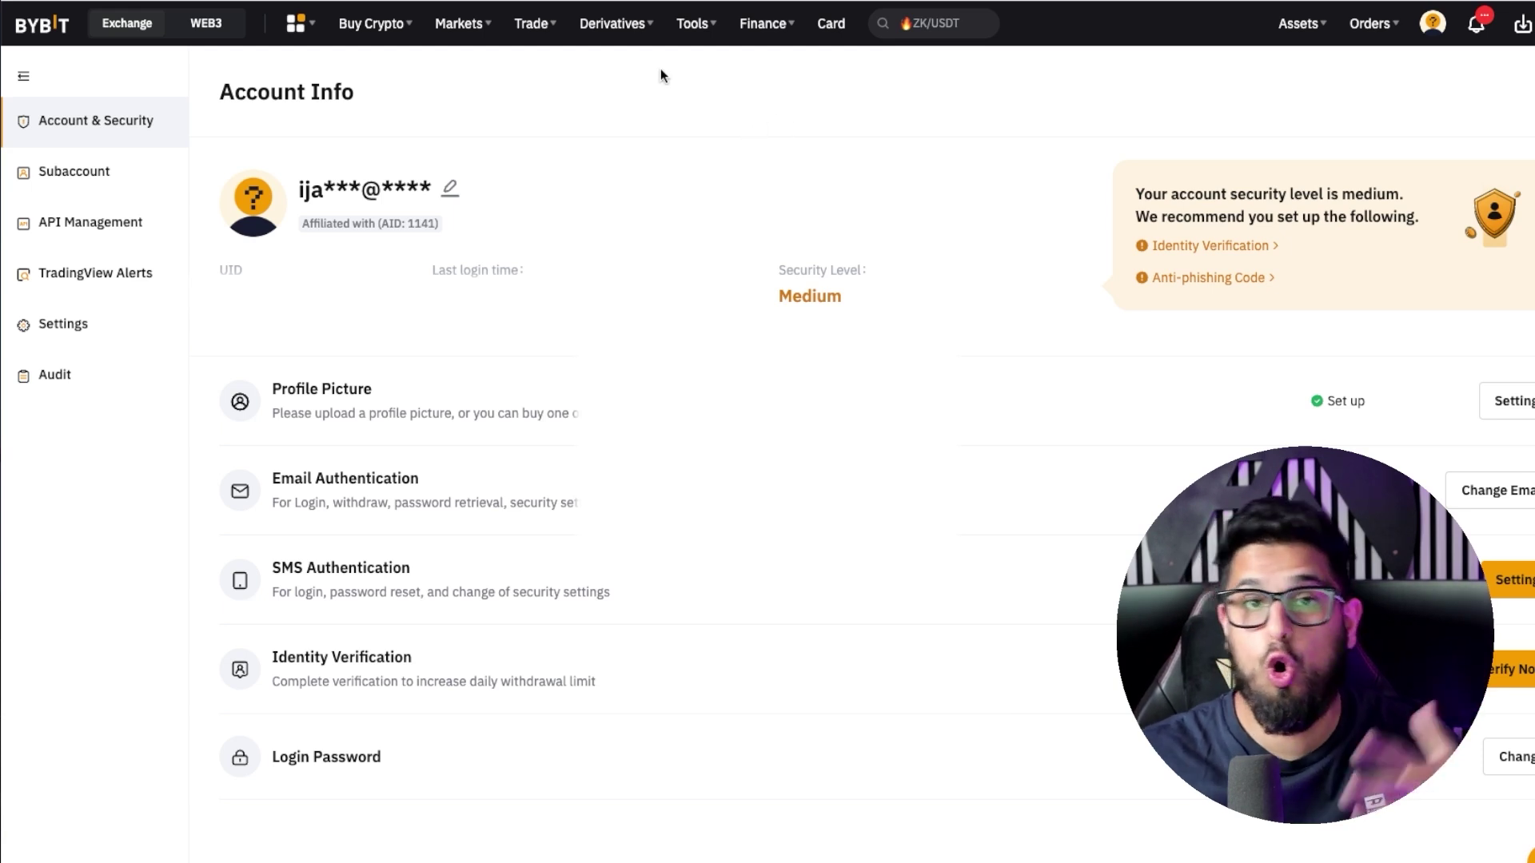
- Open One-Click Buy and choose BTC as the coin to receive
mouse_move(341, 35)
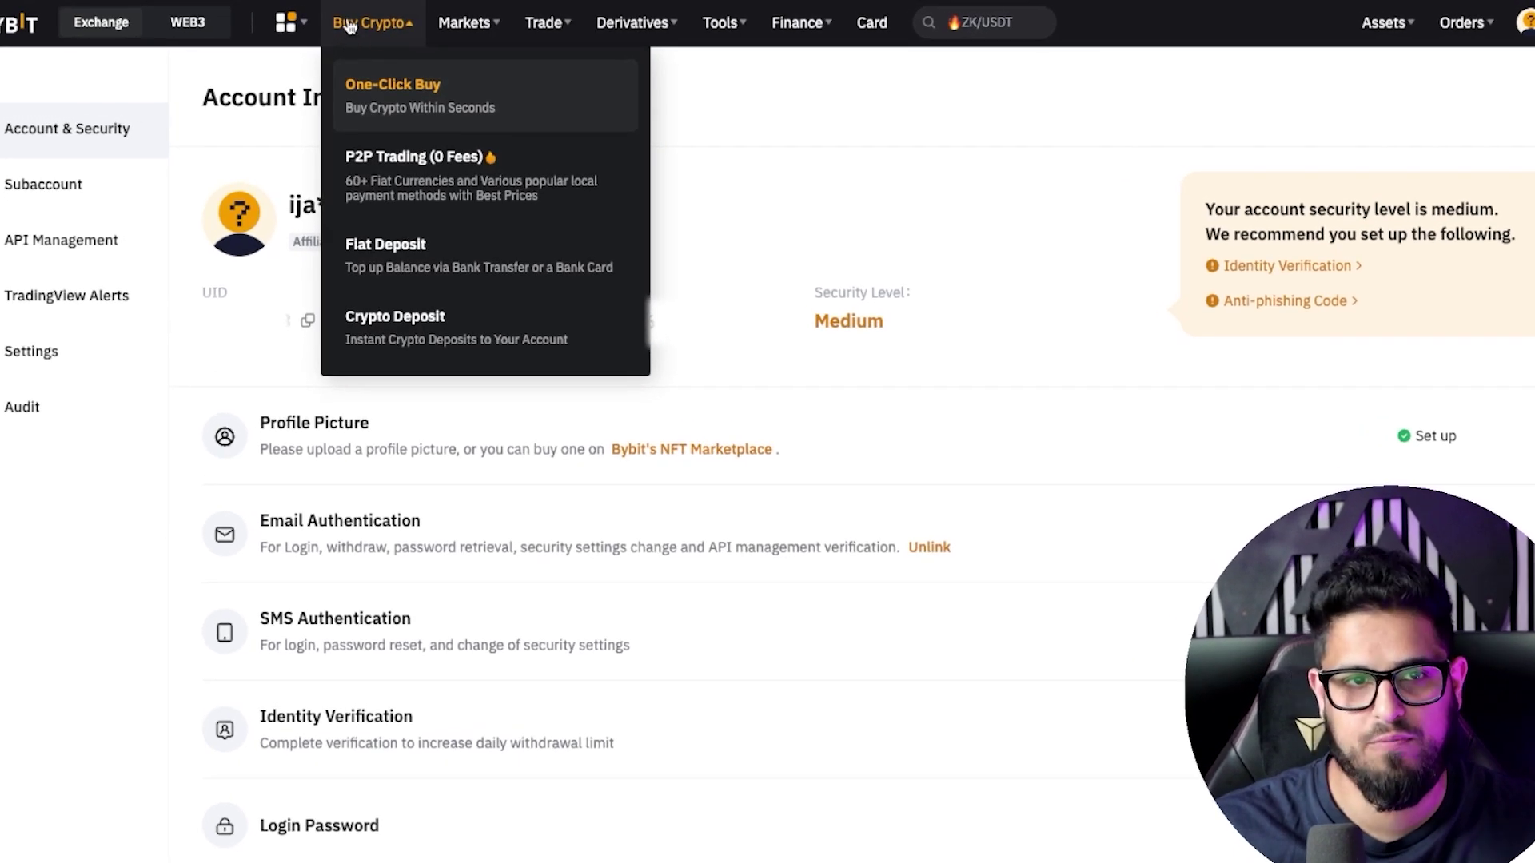
mouse_move(377, 27)
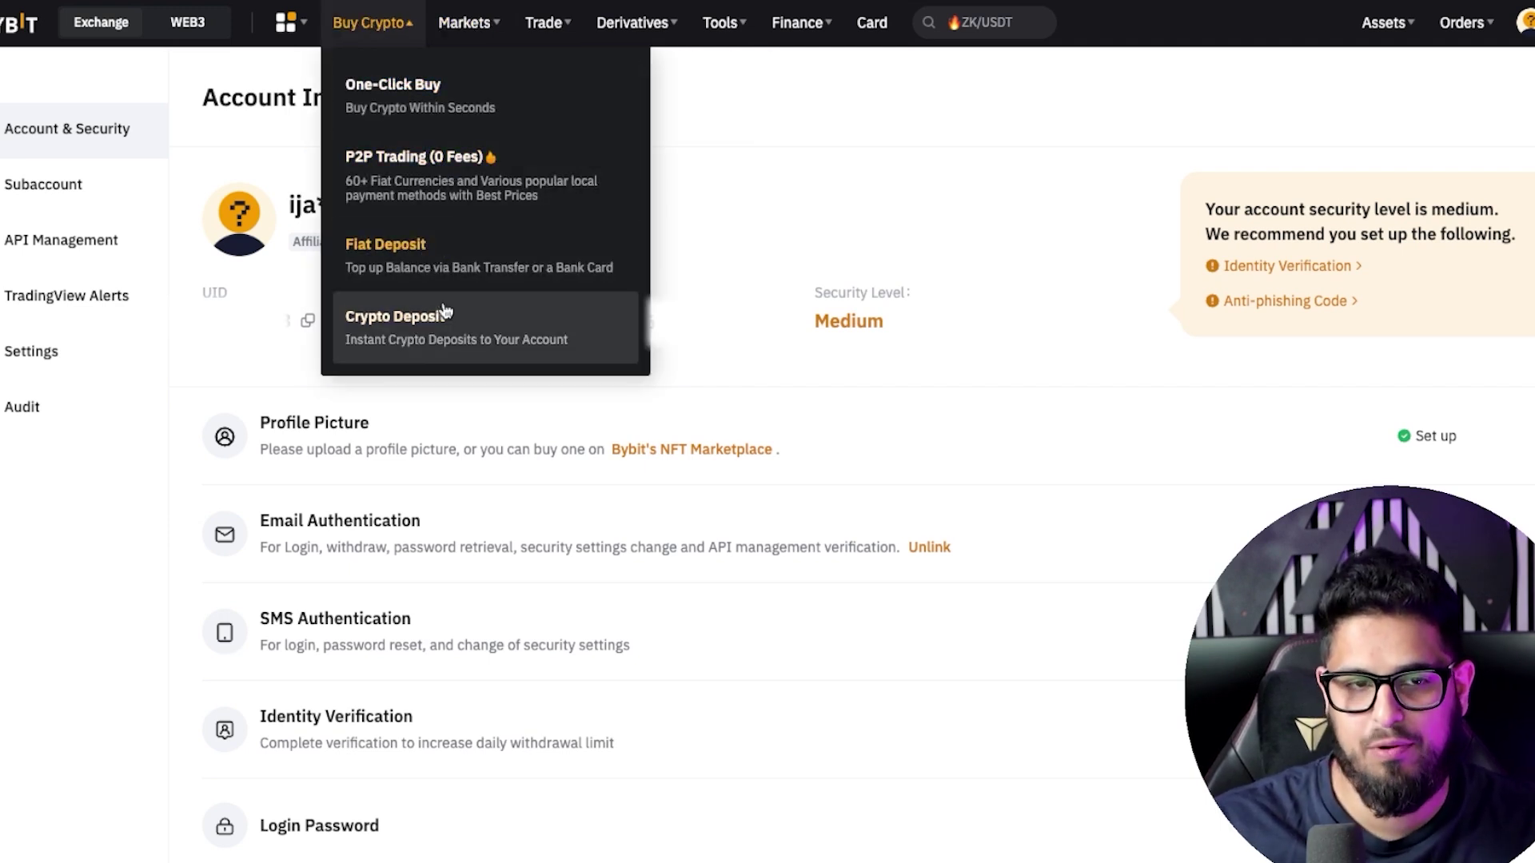
left_click(404, 80)
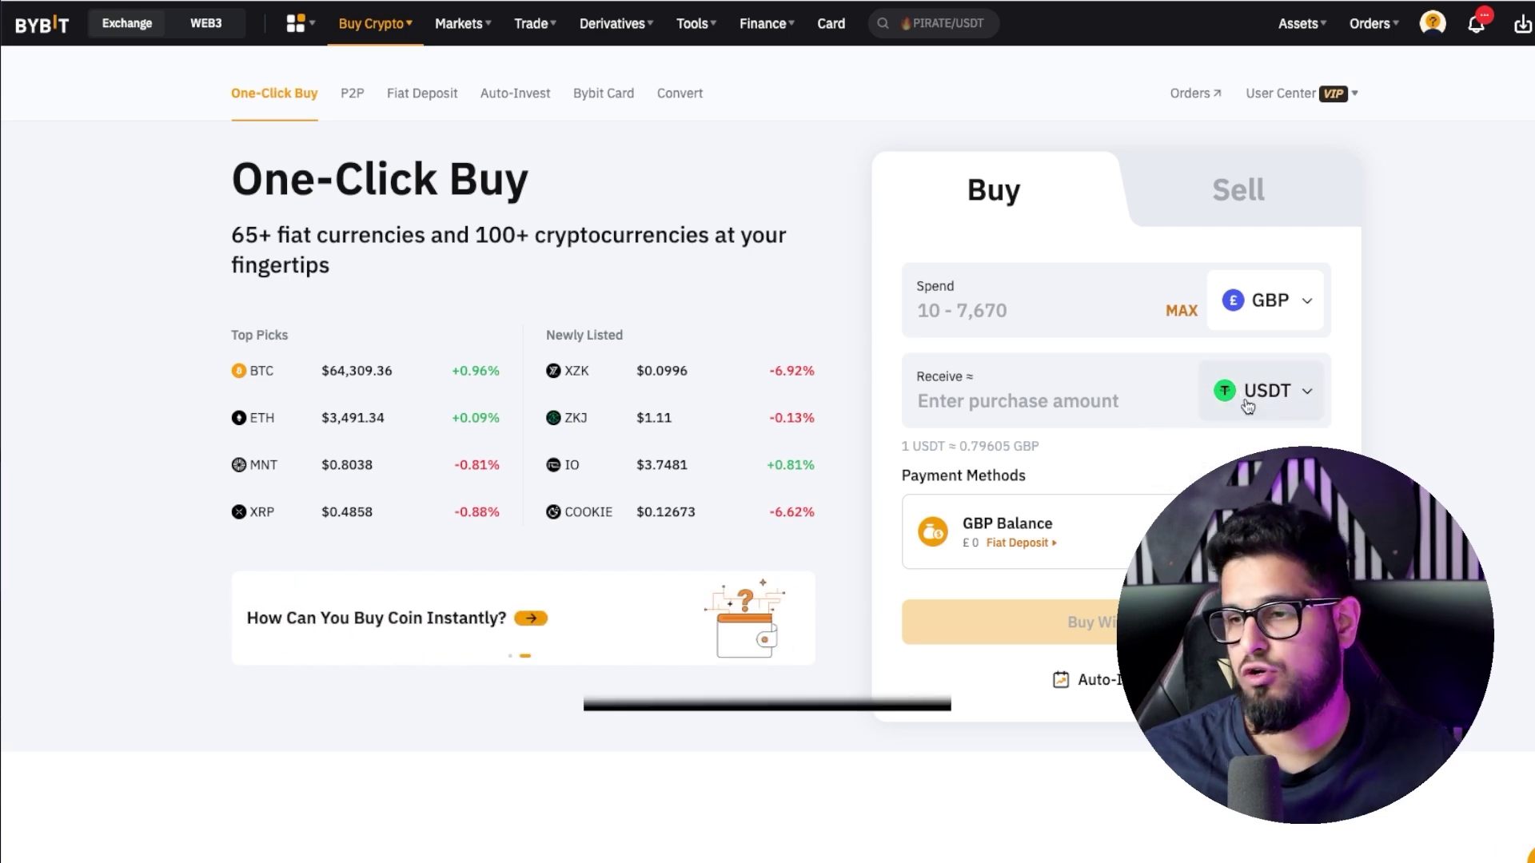
left_click(1248, 406)
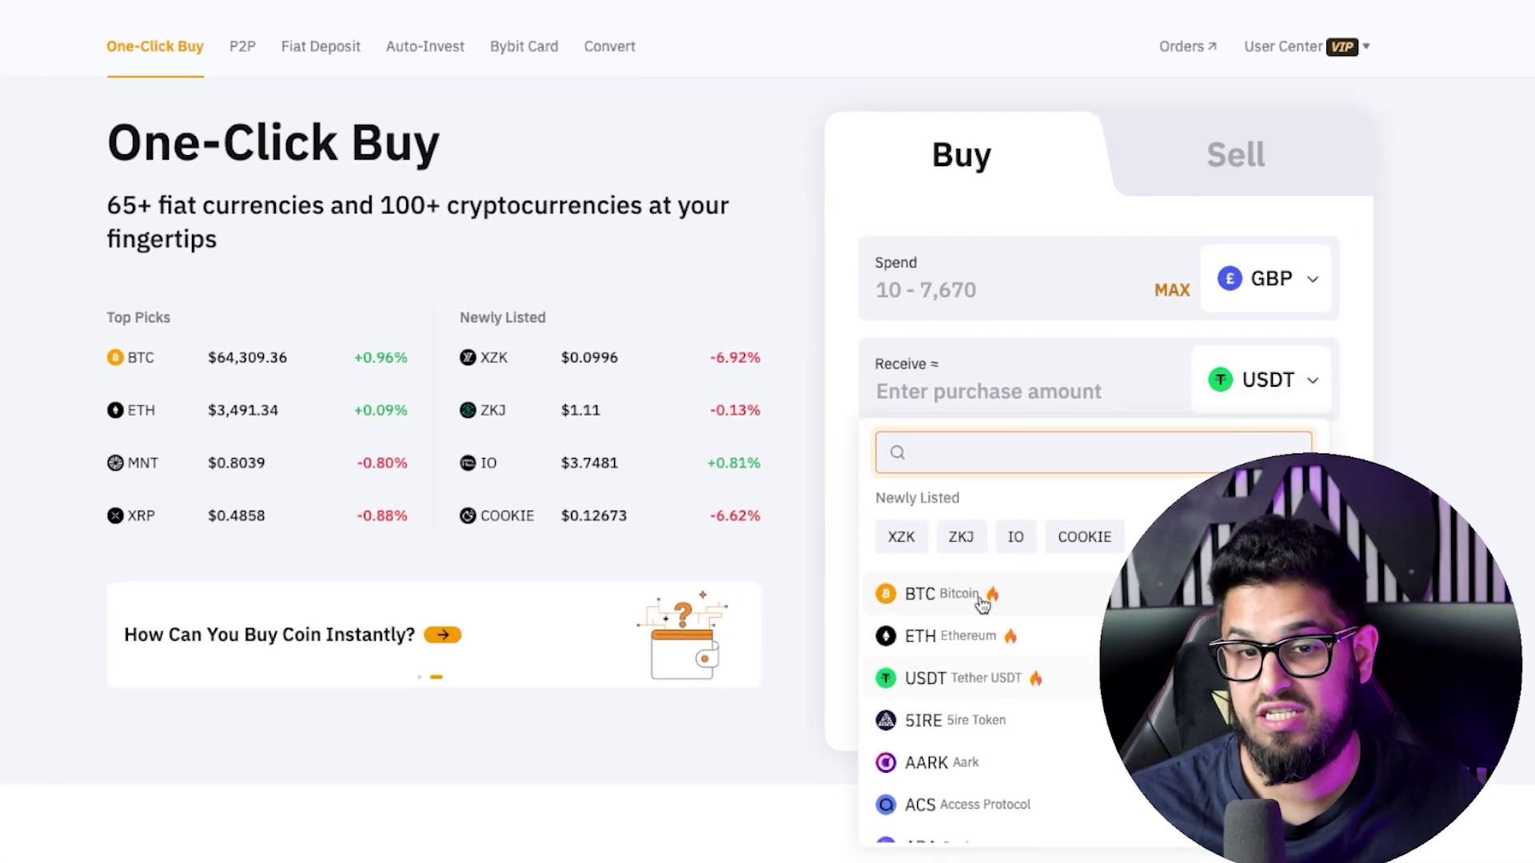
left_click(973, 599)
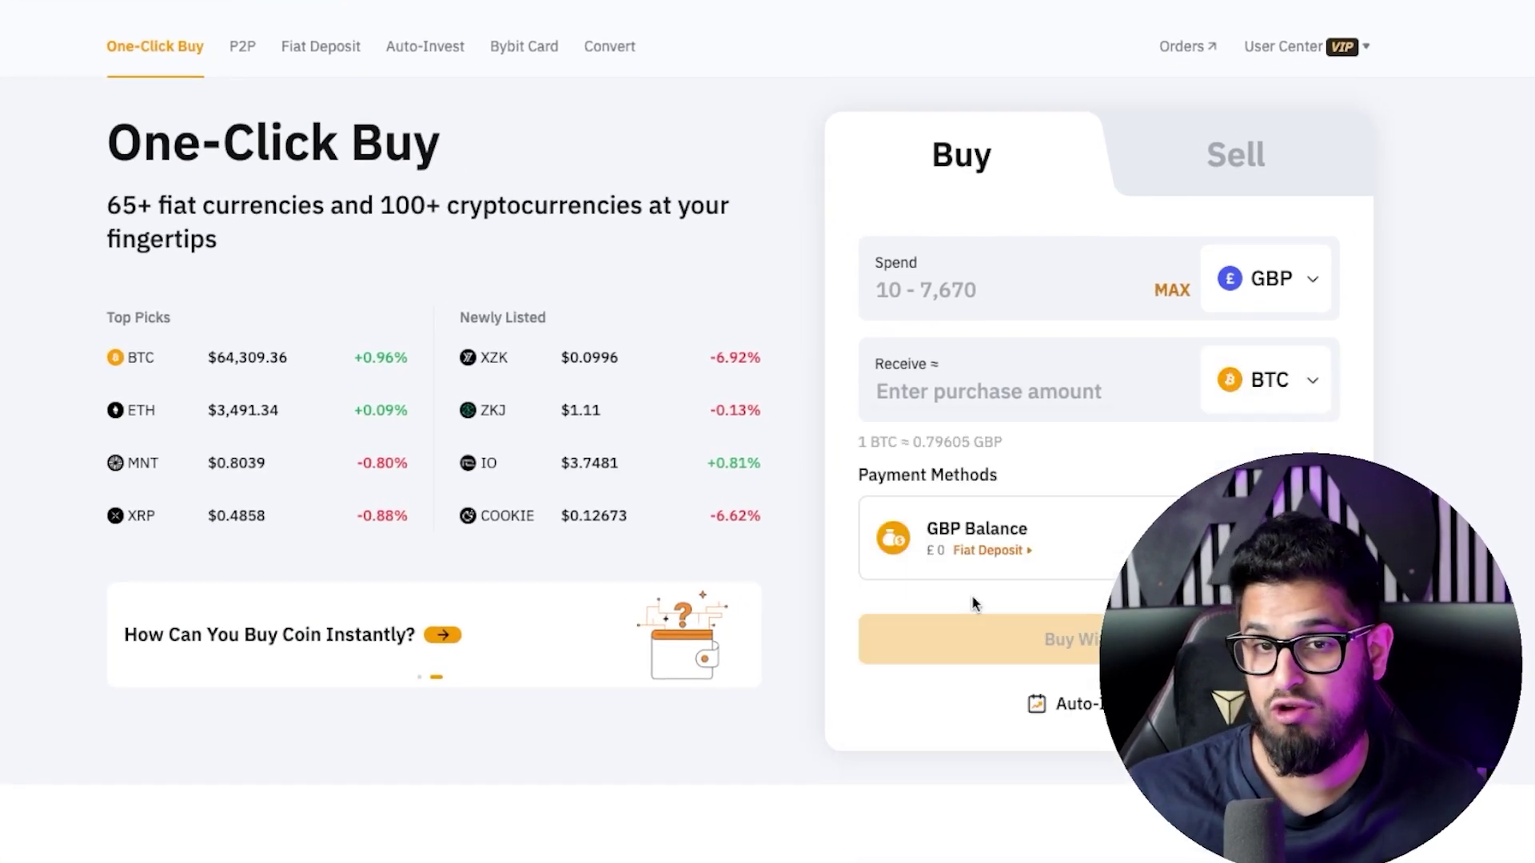
- Set the purchase's spend currency to USD and the spend amount to 1,000
left_click(1251, 304)
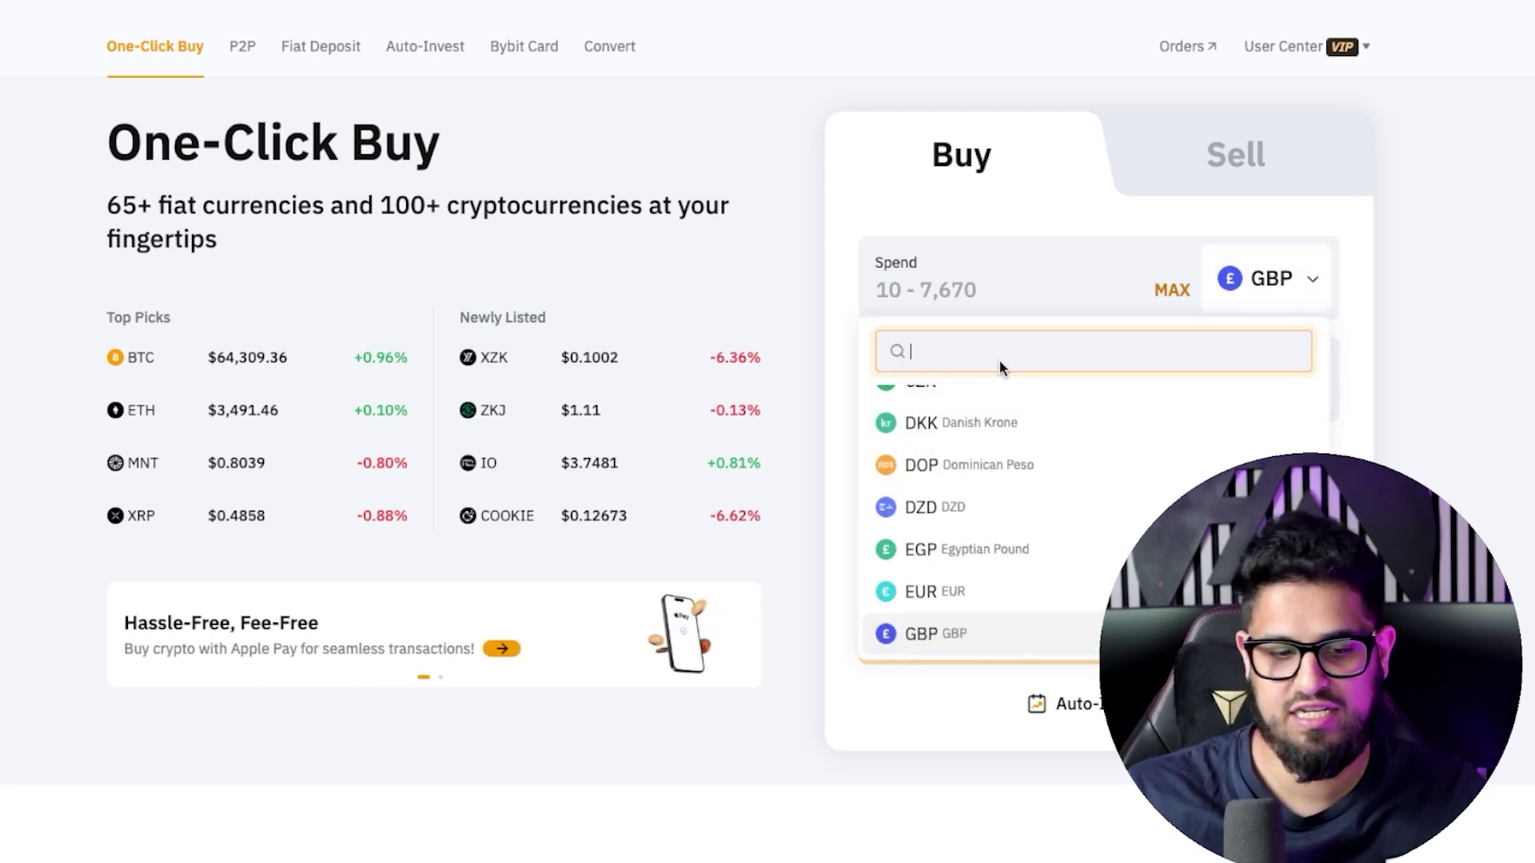
type("usd")
left_click(998, 392)
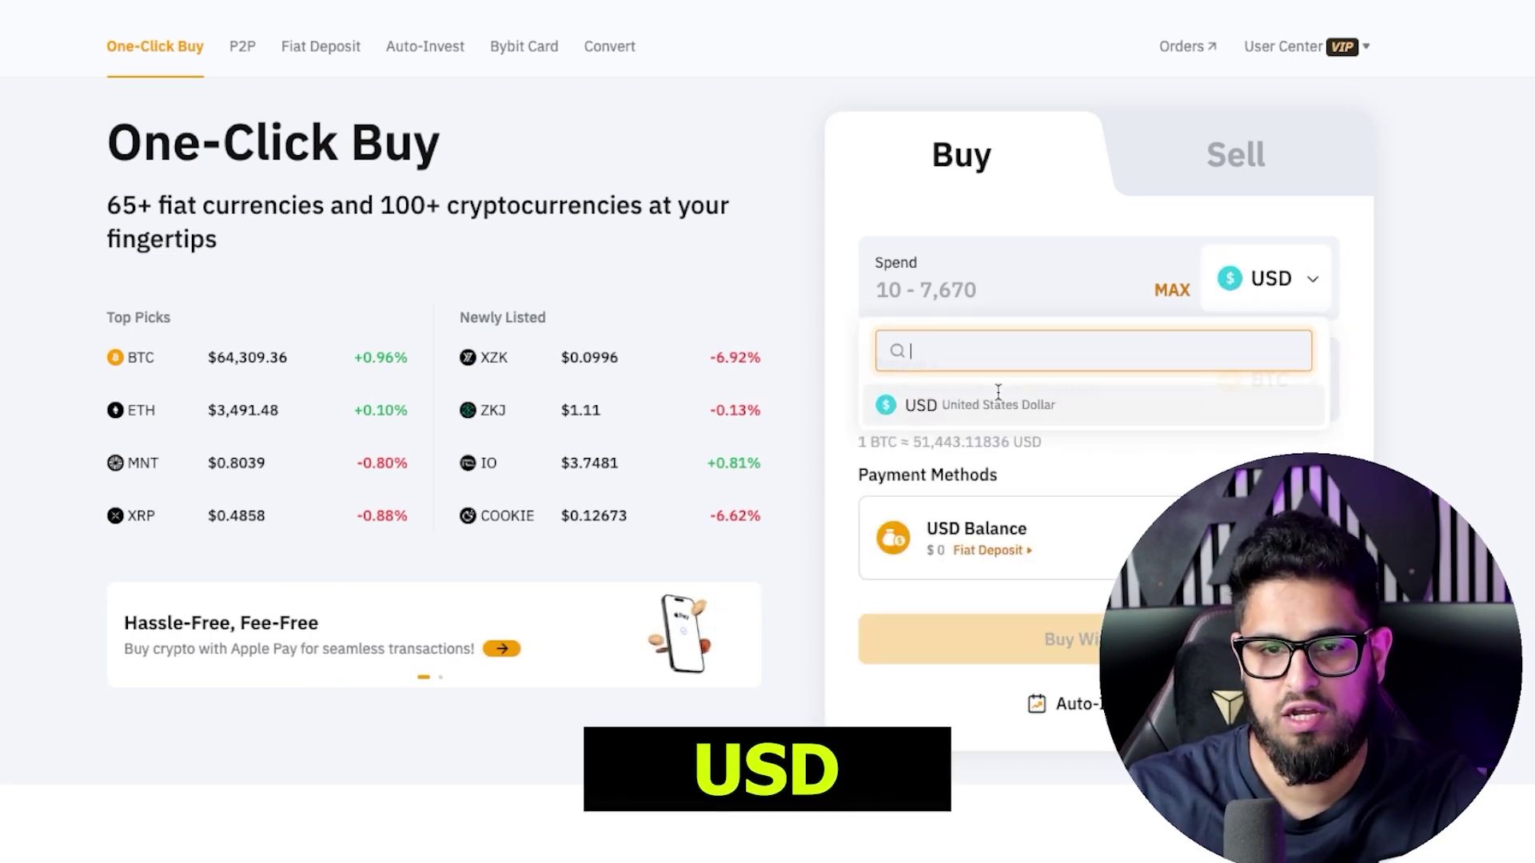
scroll(1279, 407, "down", 1)
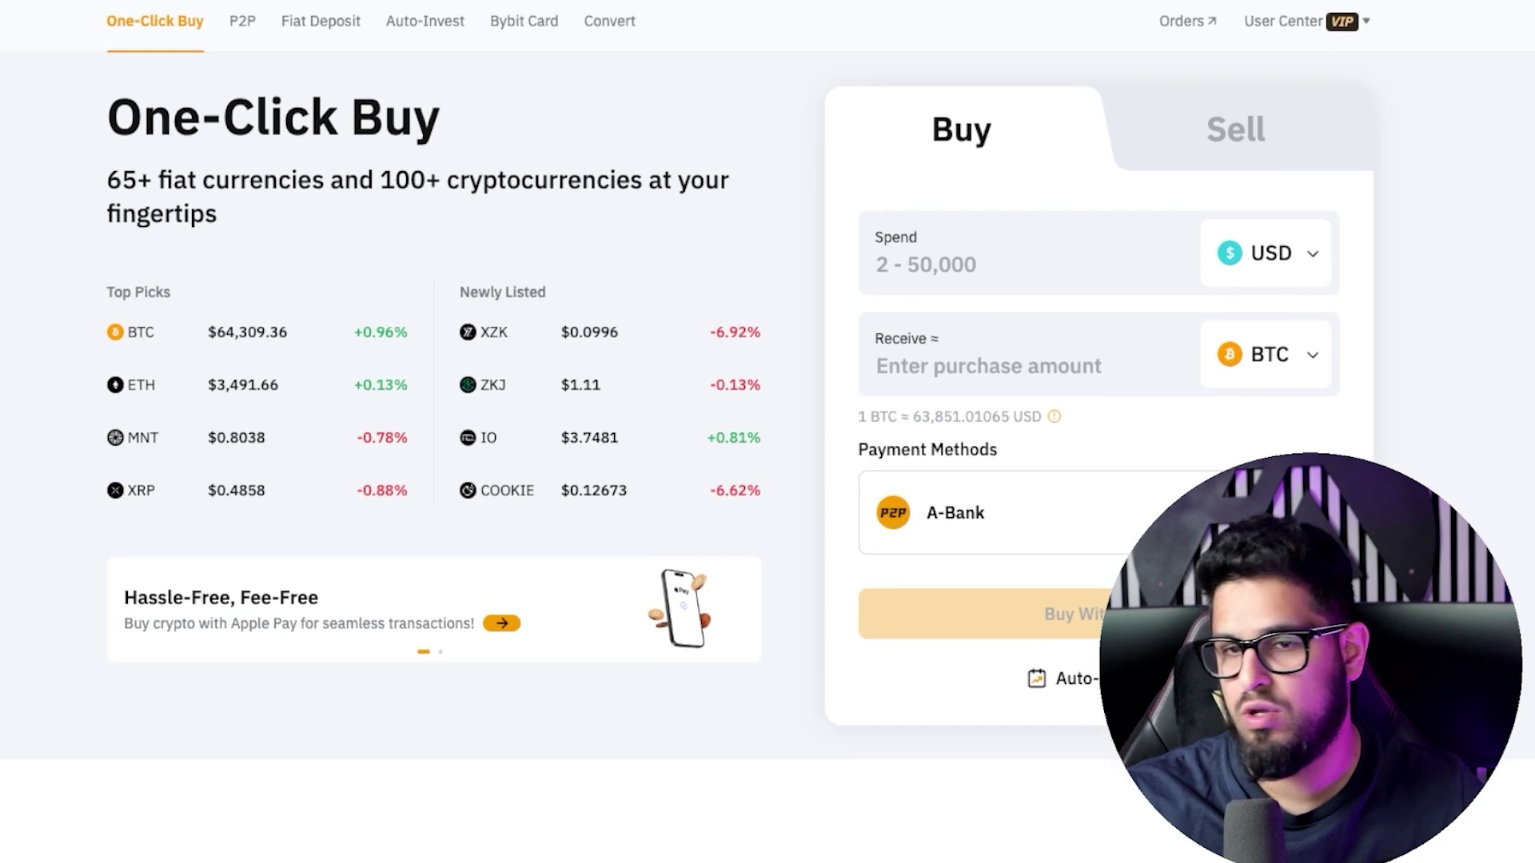
scroll(1279, 407, "down", 2)
scroll(1279, 407, "up", 3)
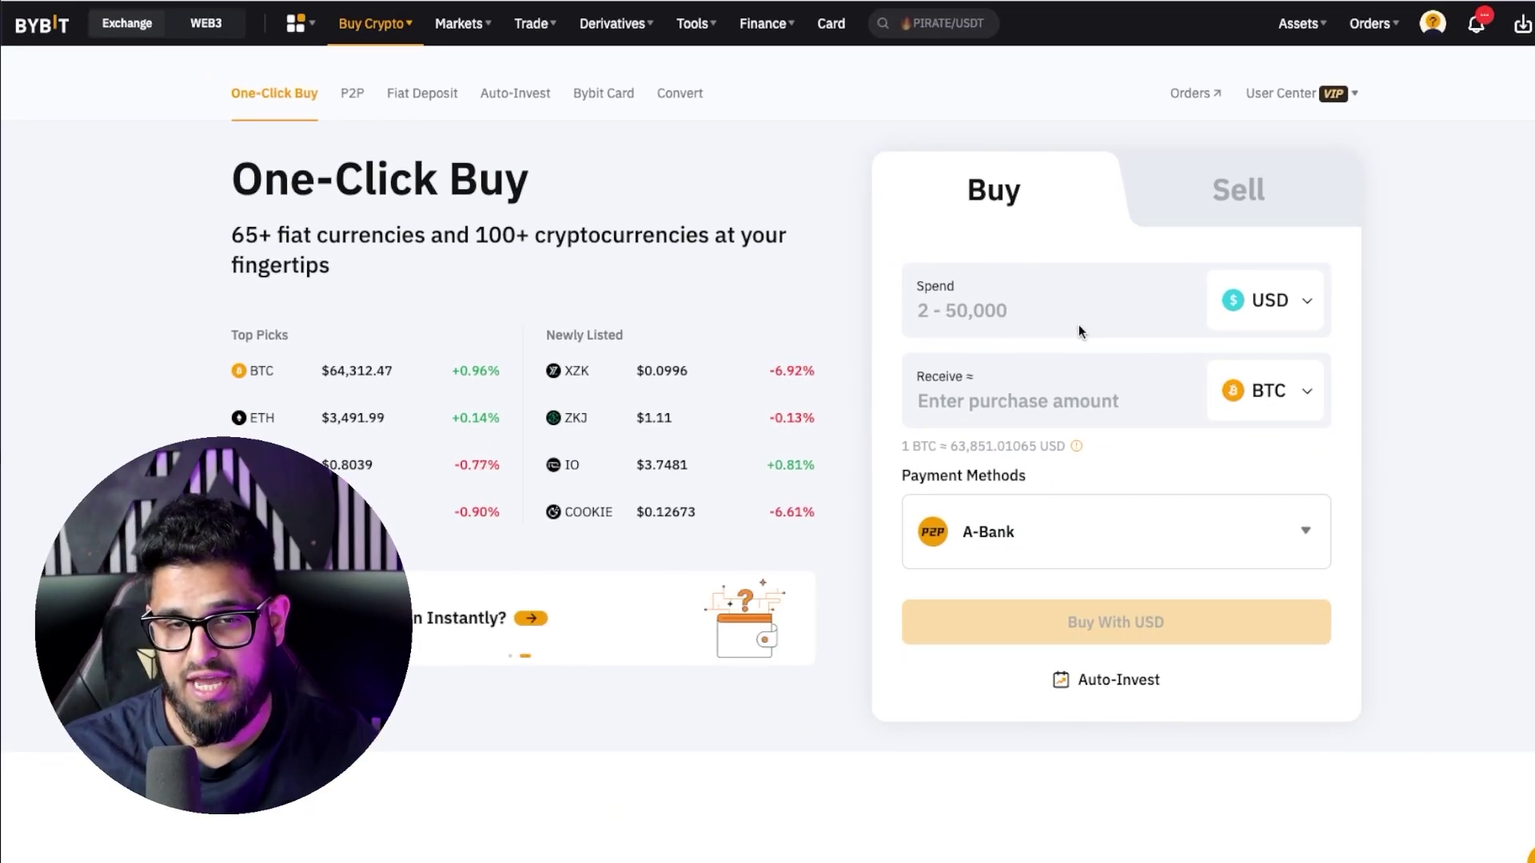
type("1,000")
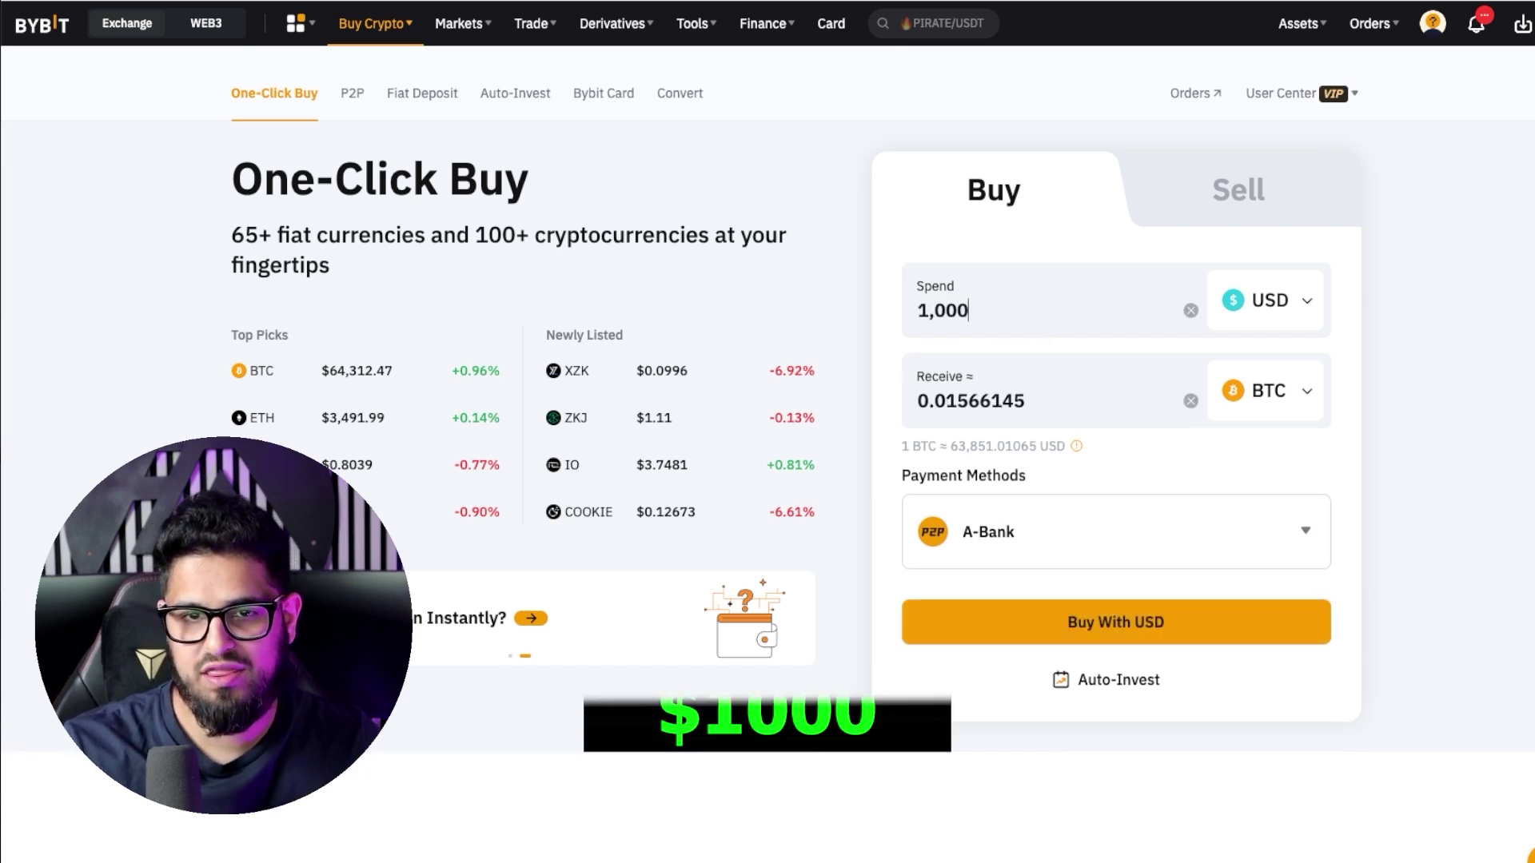
left_click_drag(1076, 418, 921, 391)
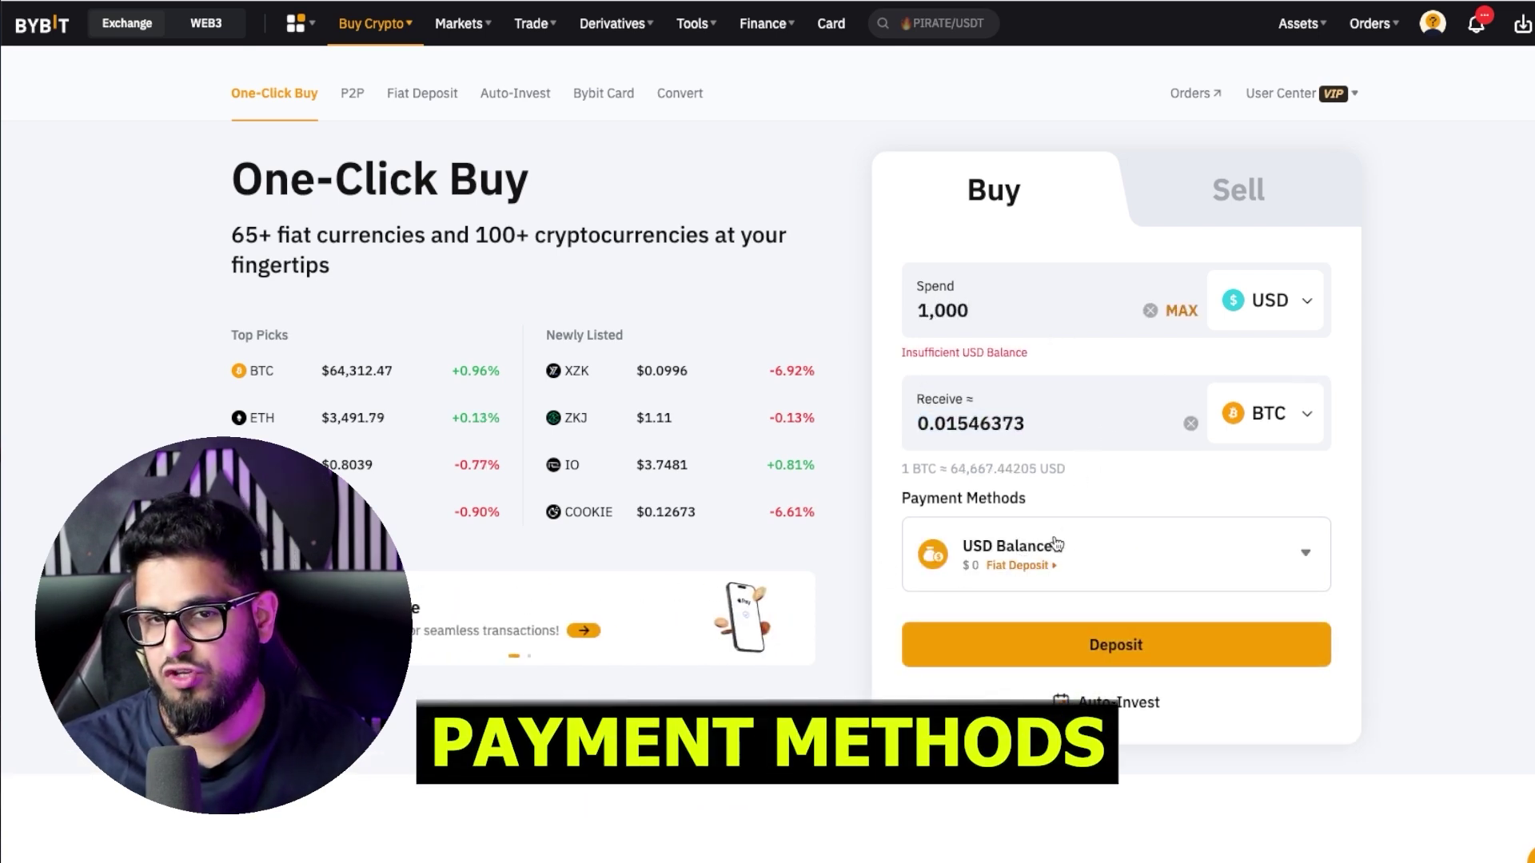
- Review the recommended and third-party payment methods for the BTC purchase, and close the list without choosing another one
left_click(1088, 553)
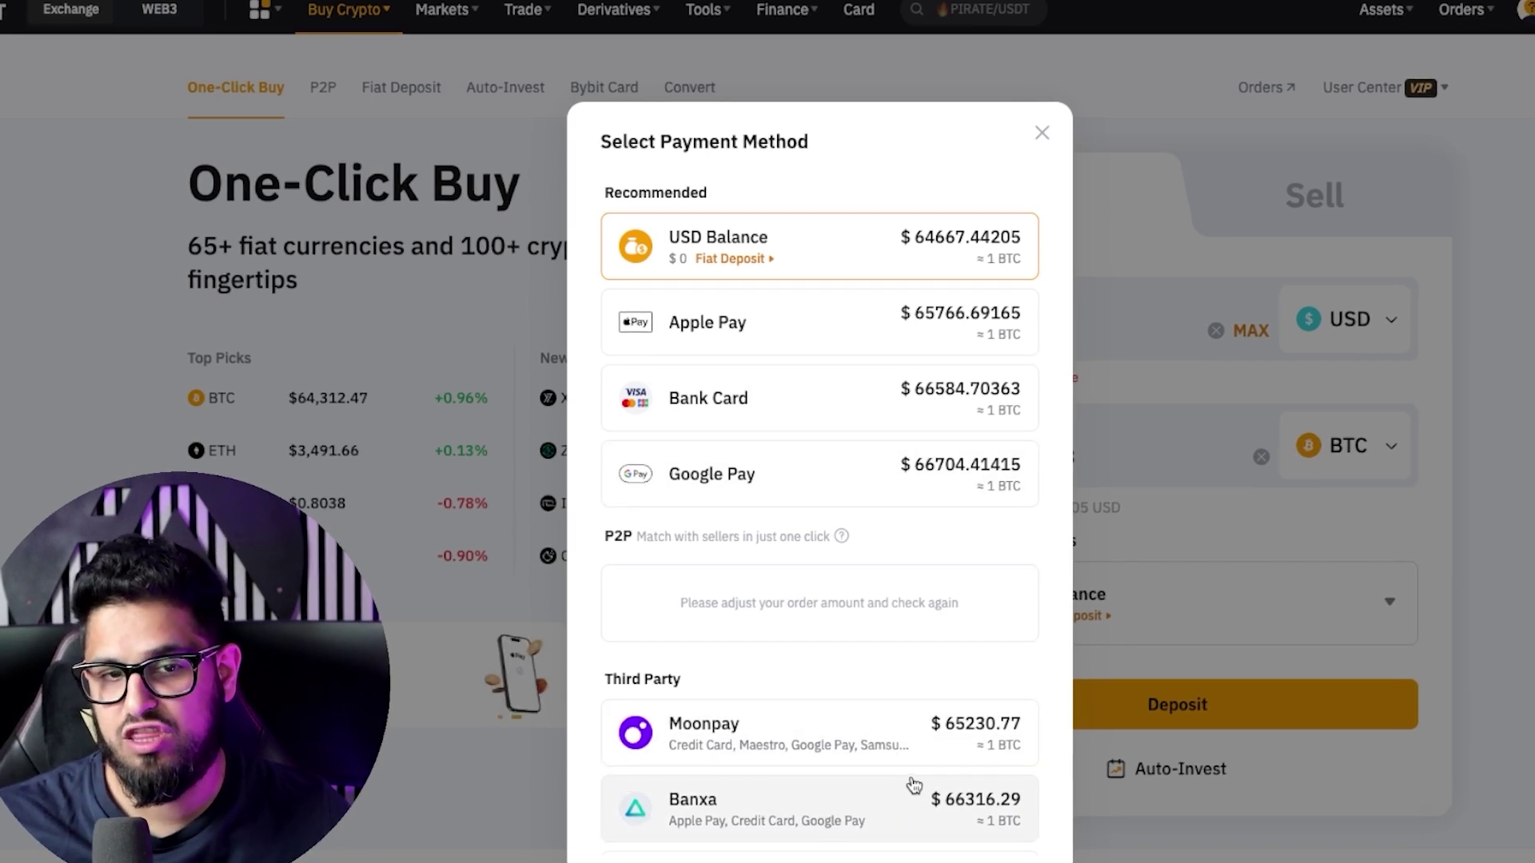
scroll(914, 786, "down", 2)
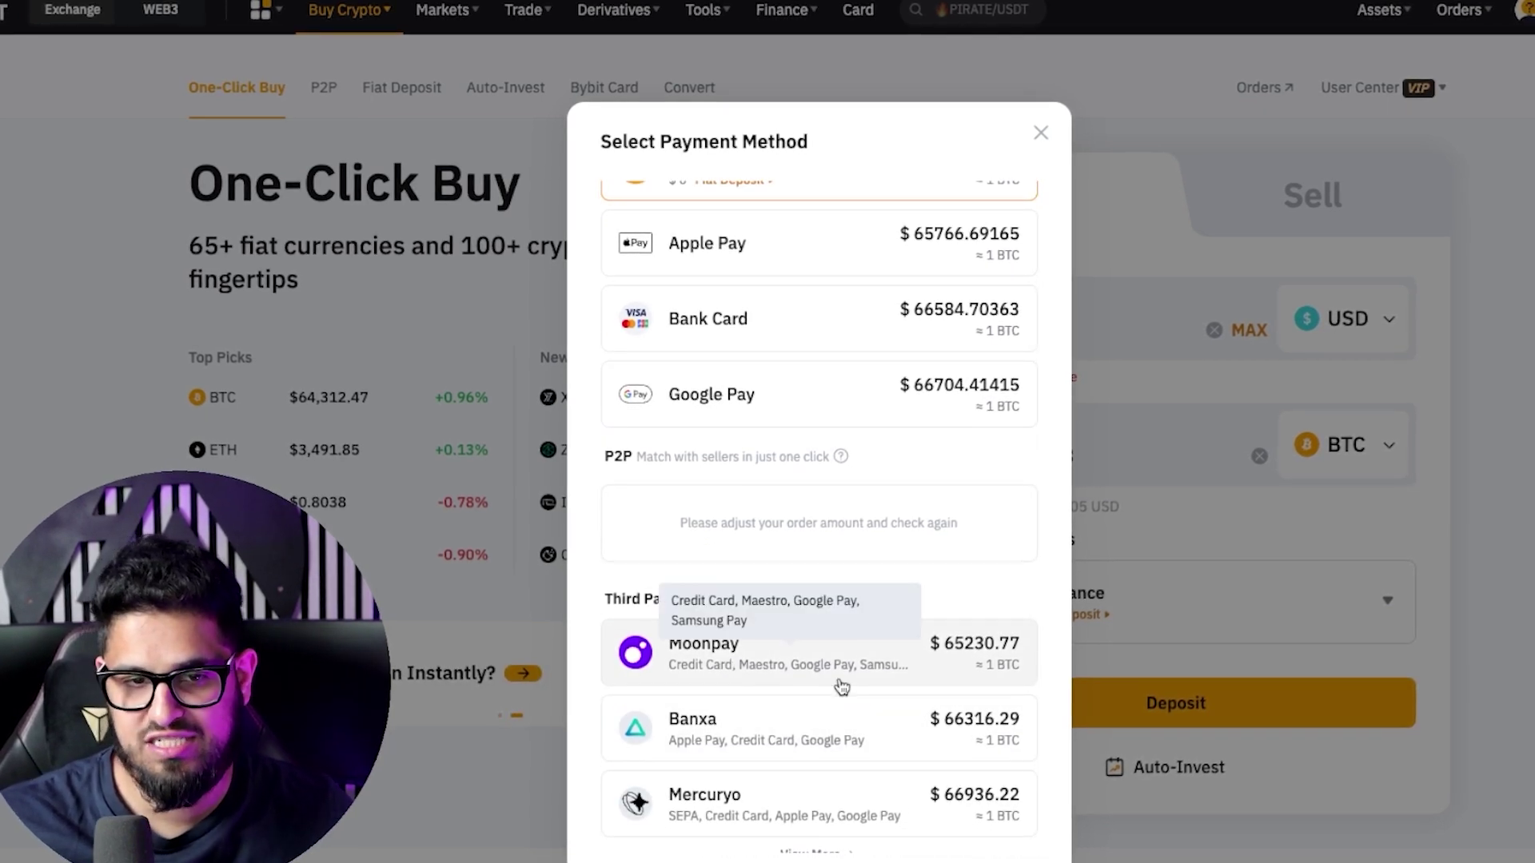
scroll(692, 823, "down", 1)
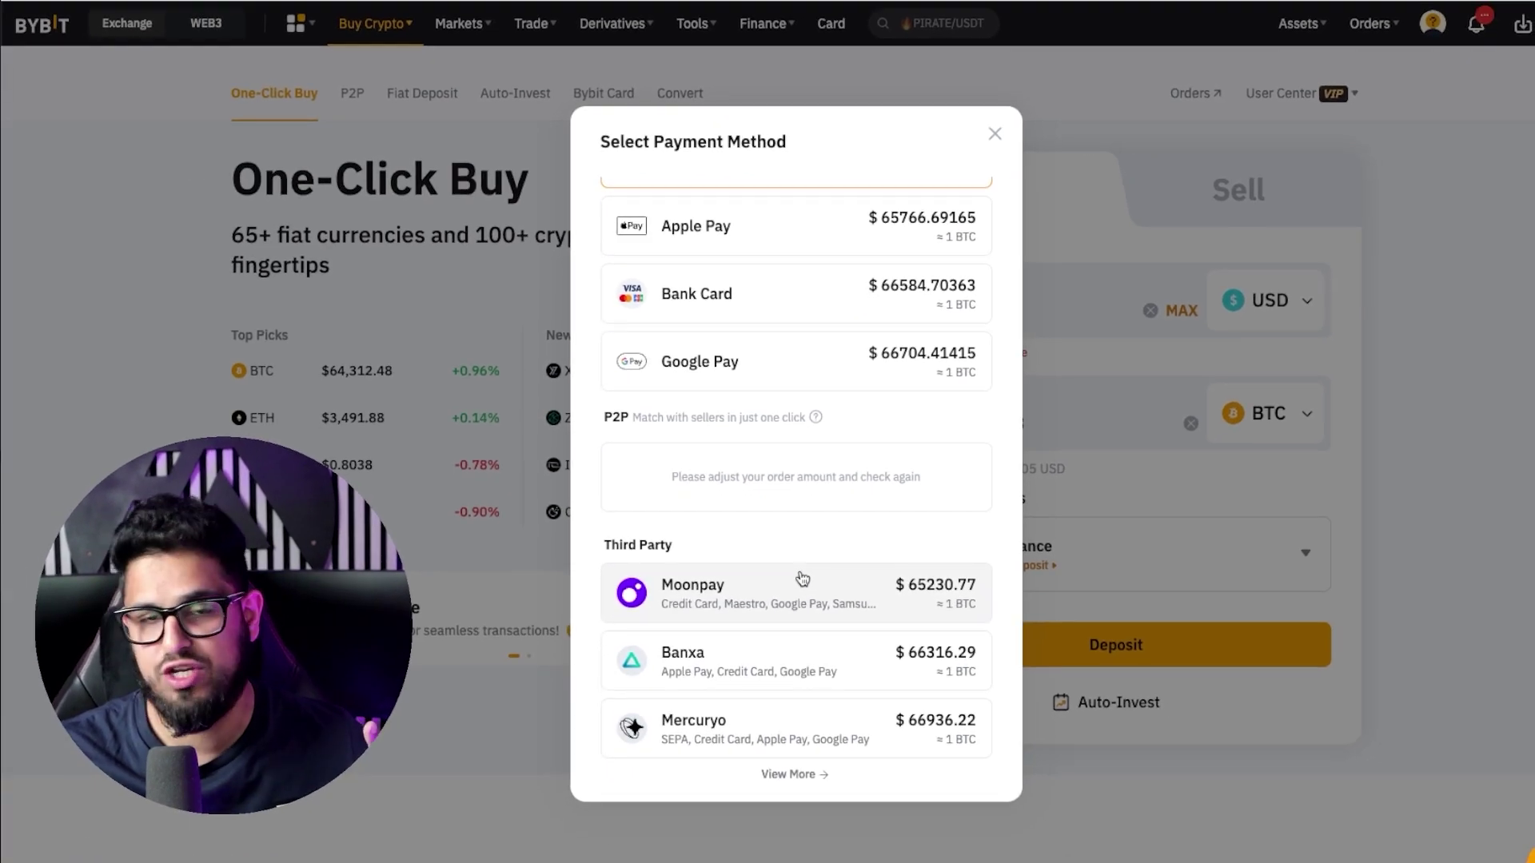
scroll(802, 578, "up", 1)
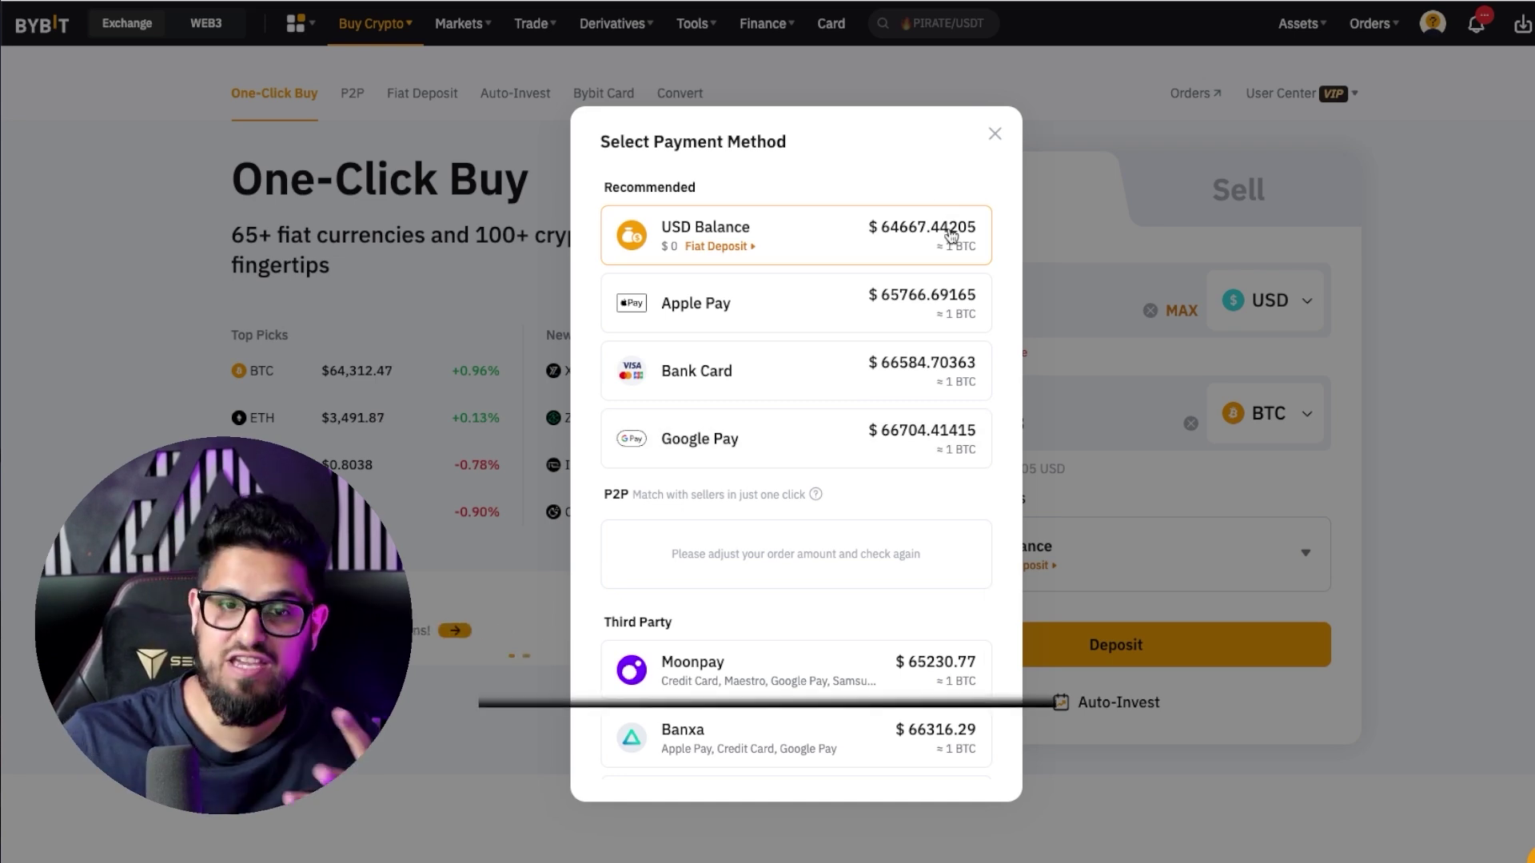
left_click(991, 136)
- Switch to selling BTC for GBP, trying a sell amount of 1 BTC and clearing it
left_click(1231, 192)
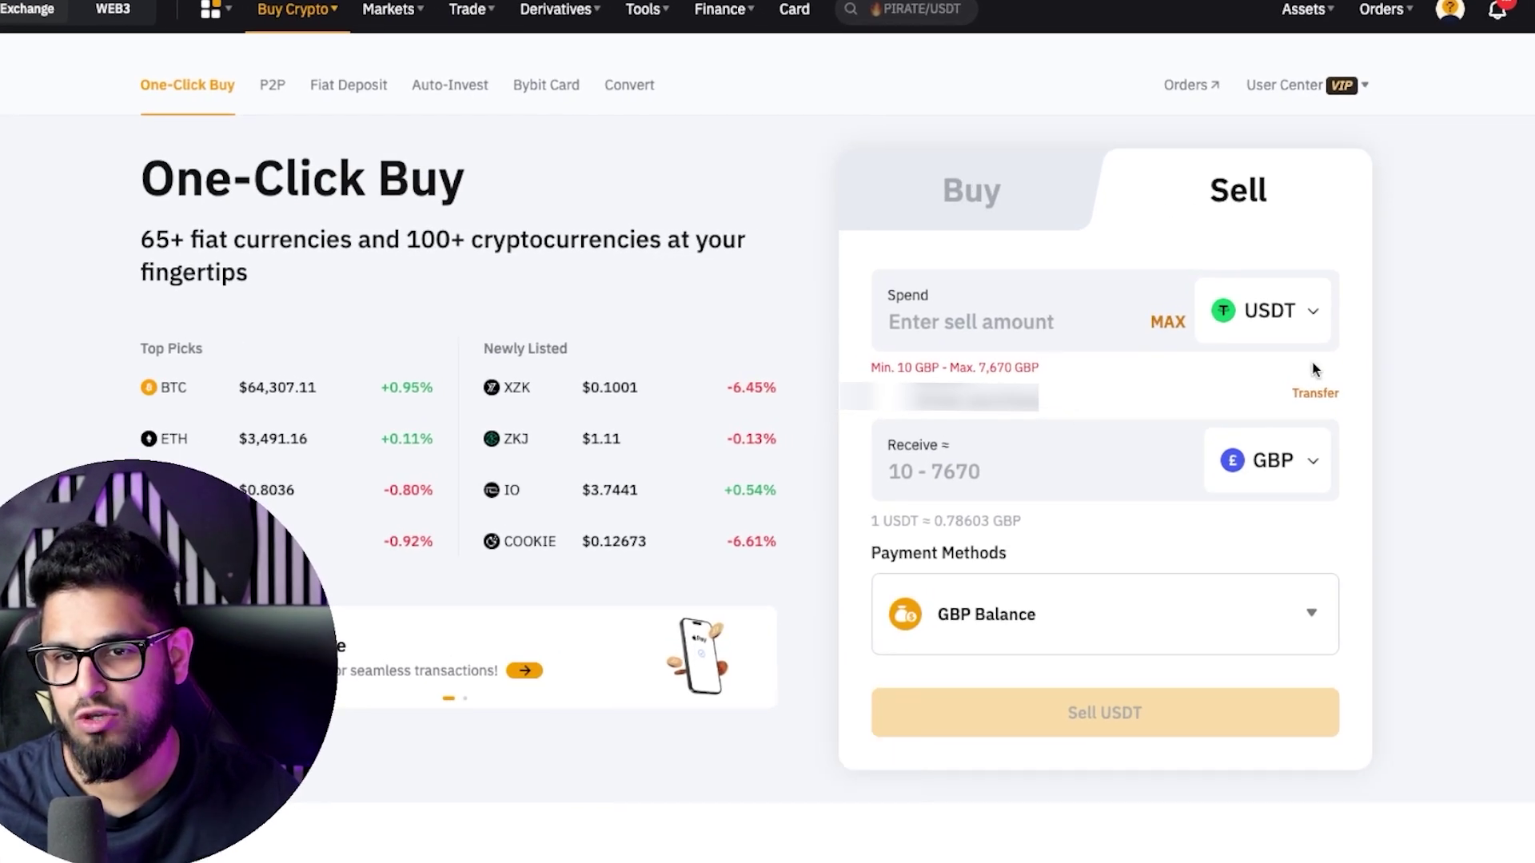
left_click(1263, 324)
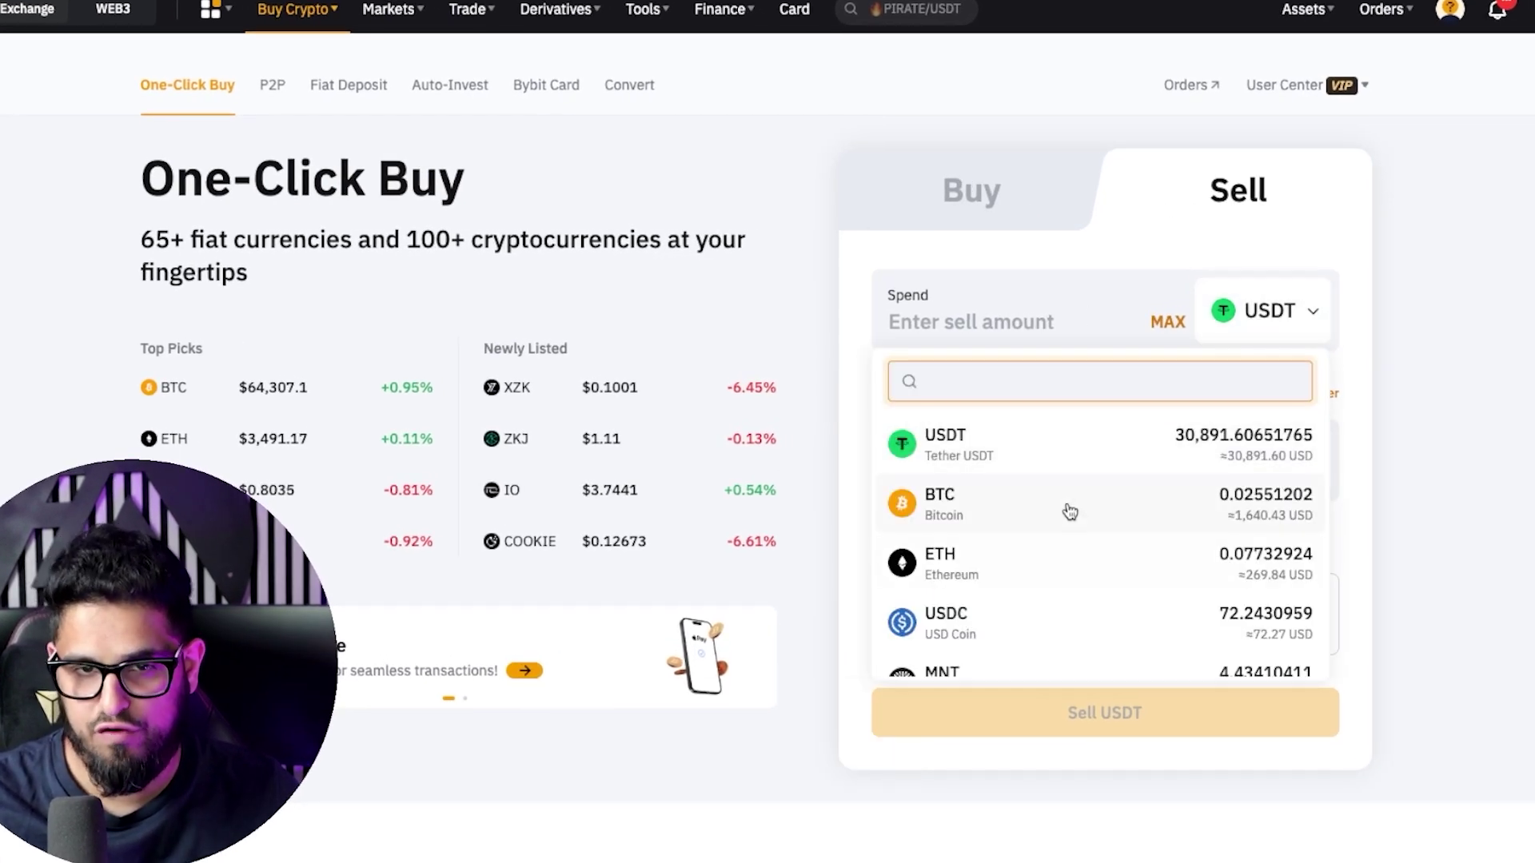
left_click(1075, 514)
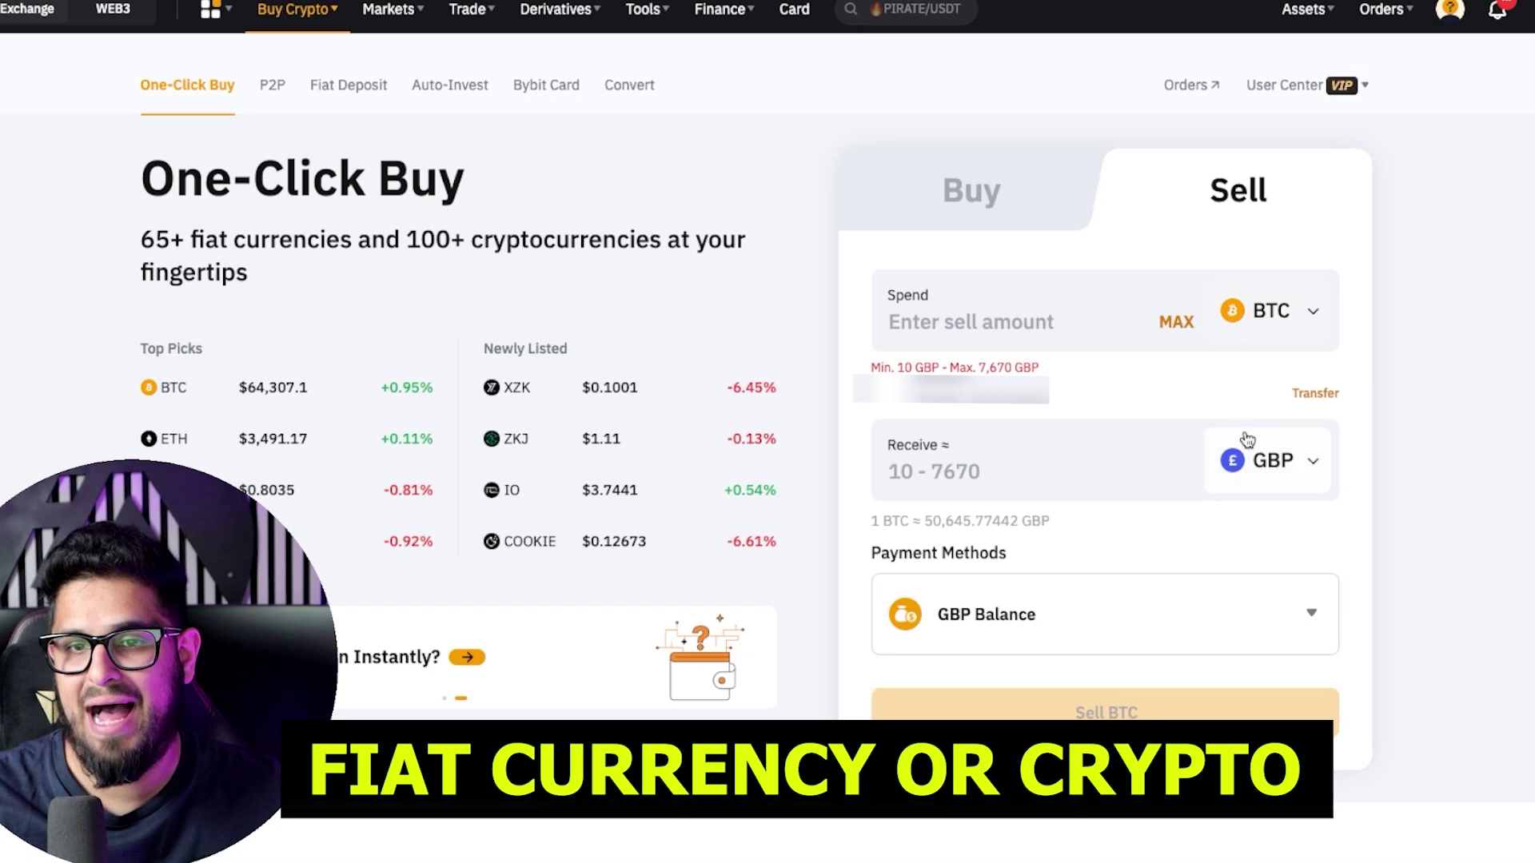
left_click(1028, 320)
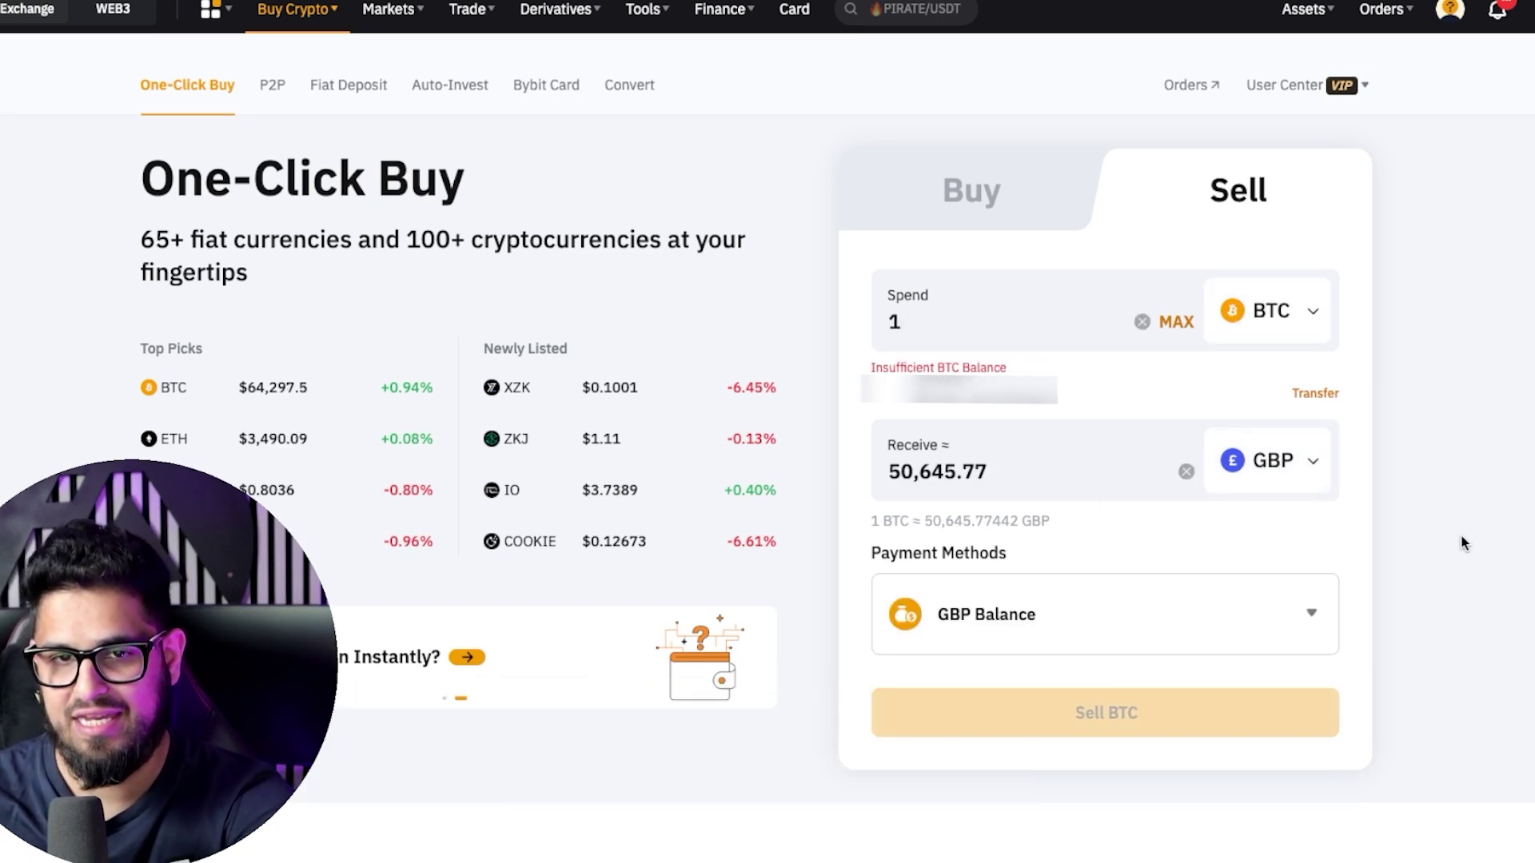
key("BackSpace")
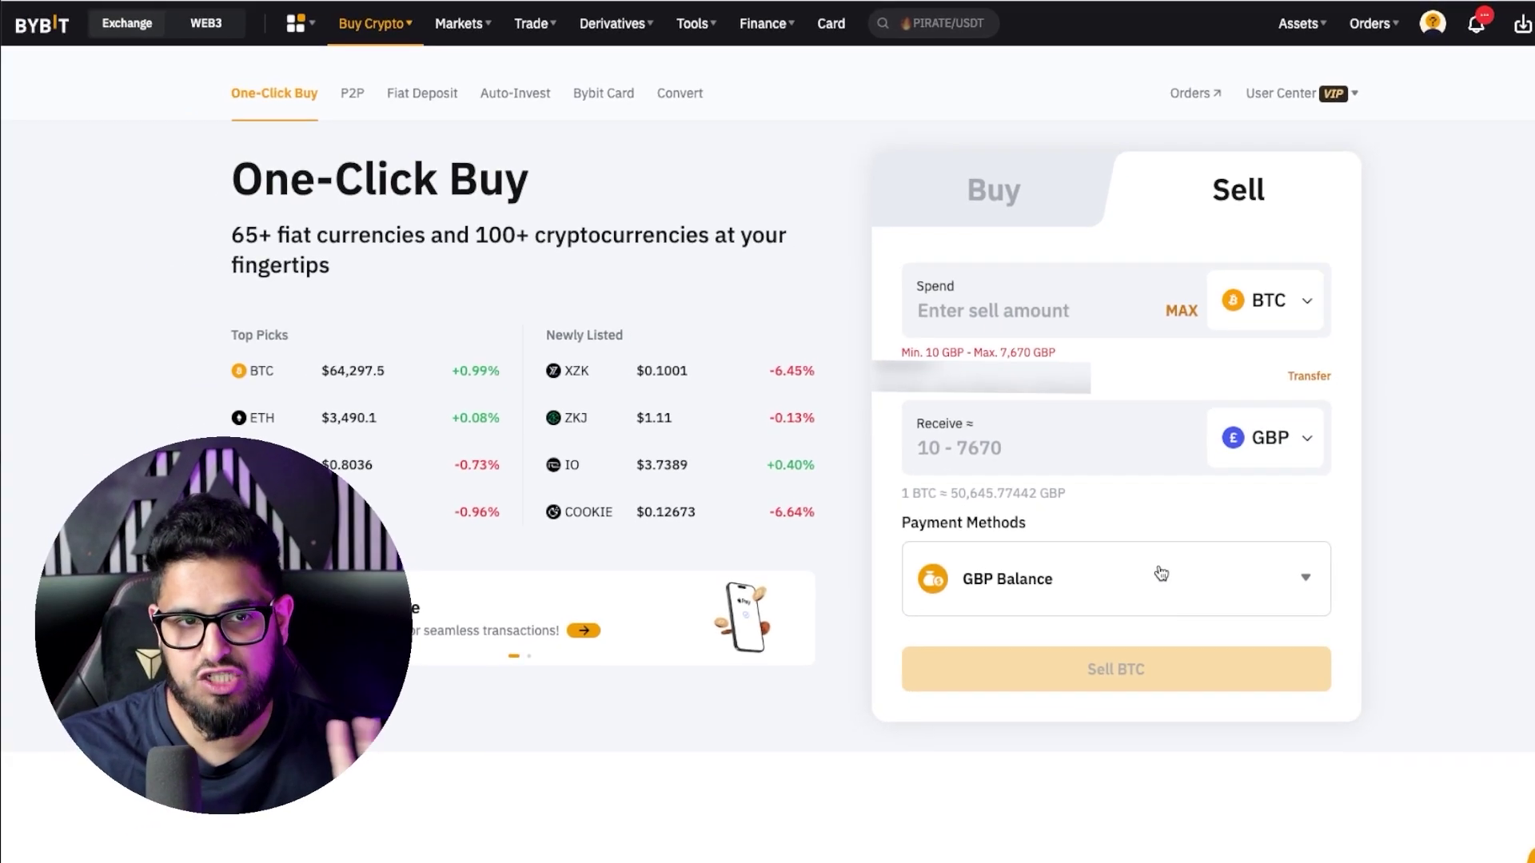
- Open the Fiat Deposit page and dismiss the scam warning tips
mouse_move(330, 37)
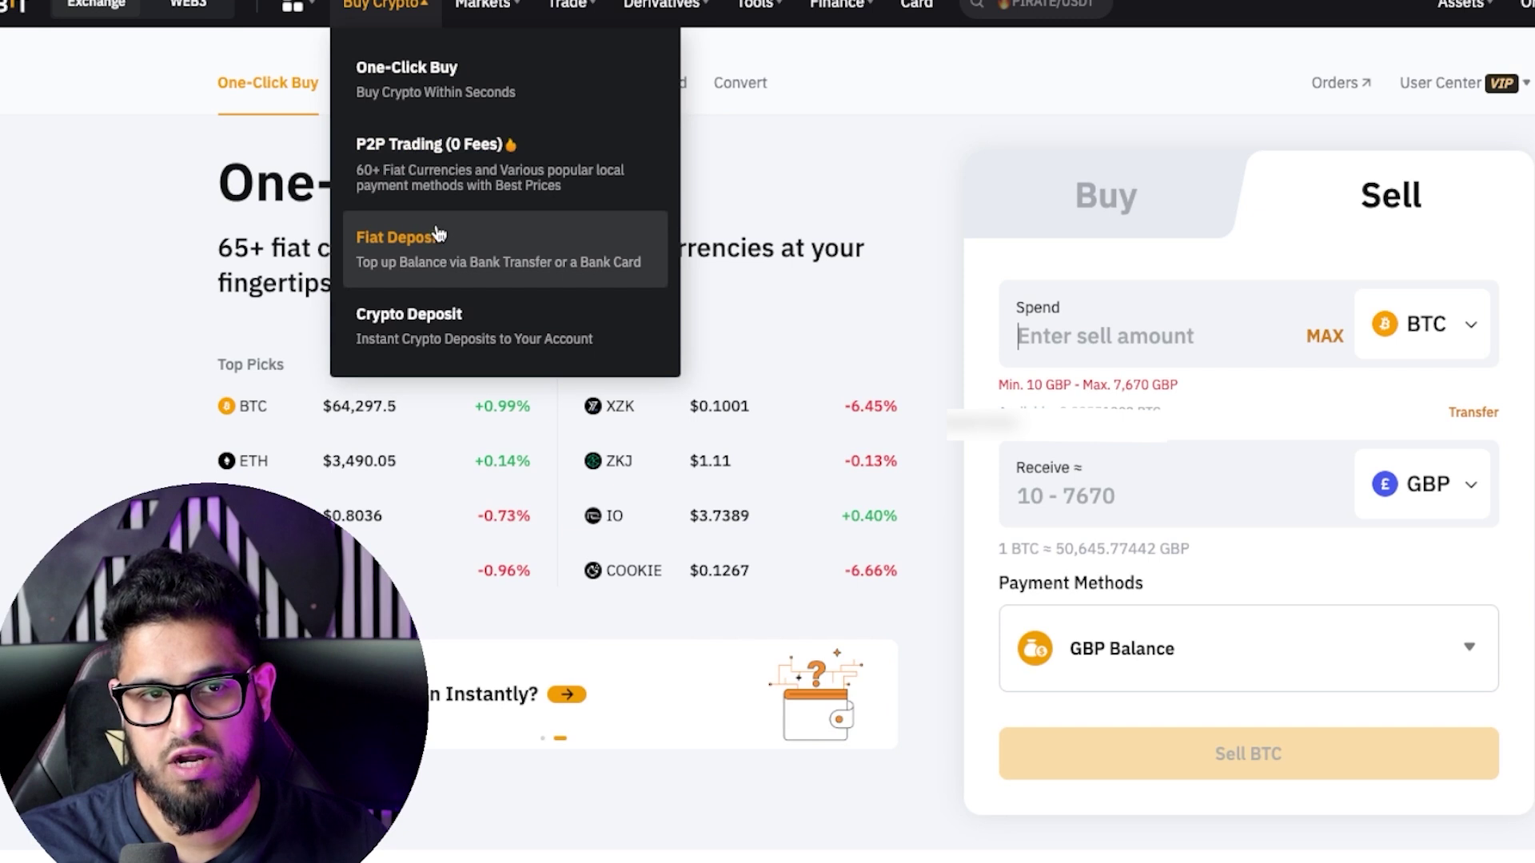
left_click(420, 231)
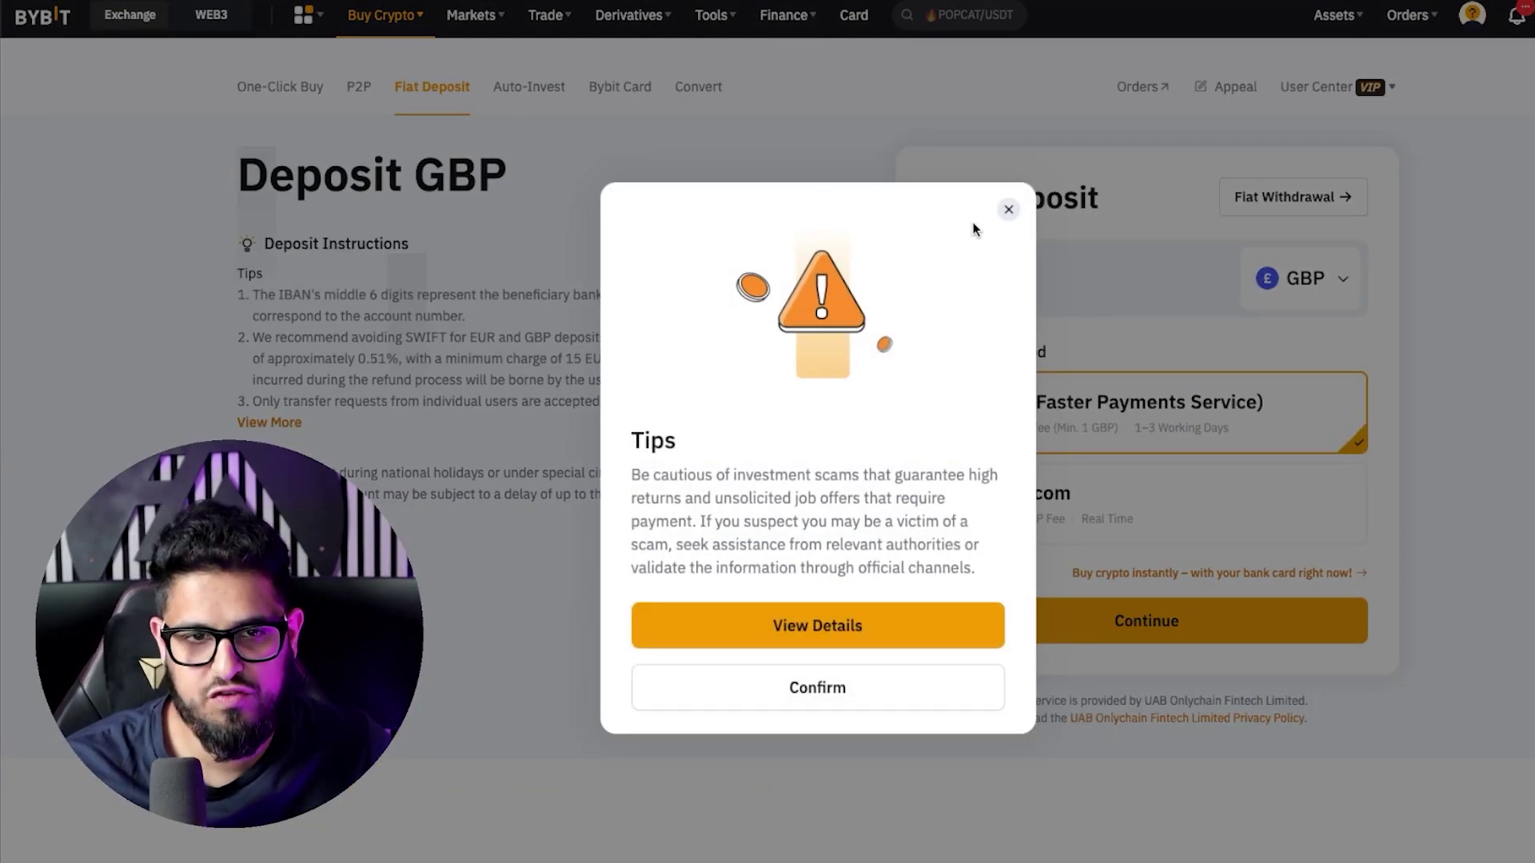
left_click(1007, 212)
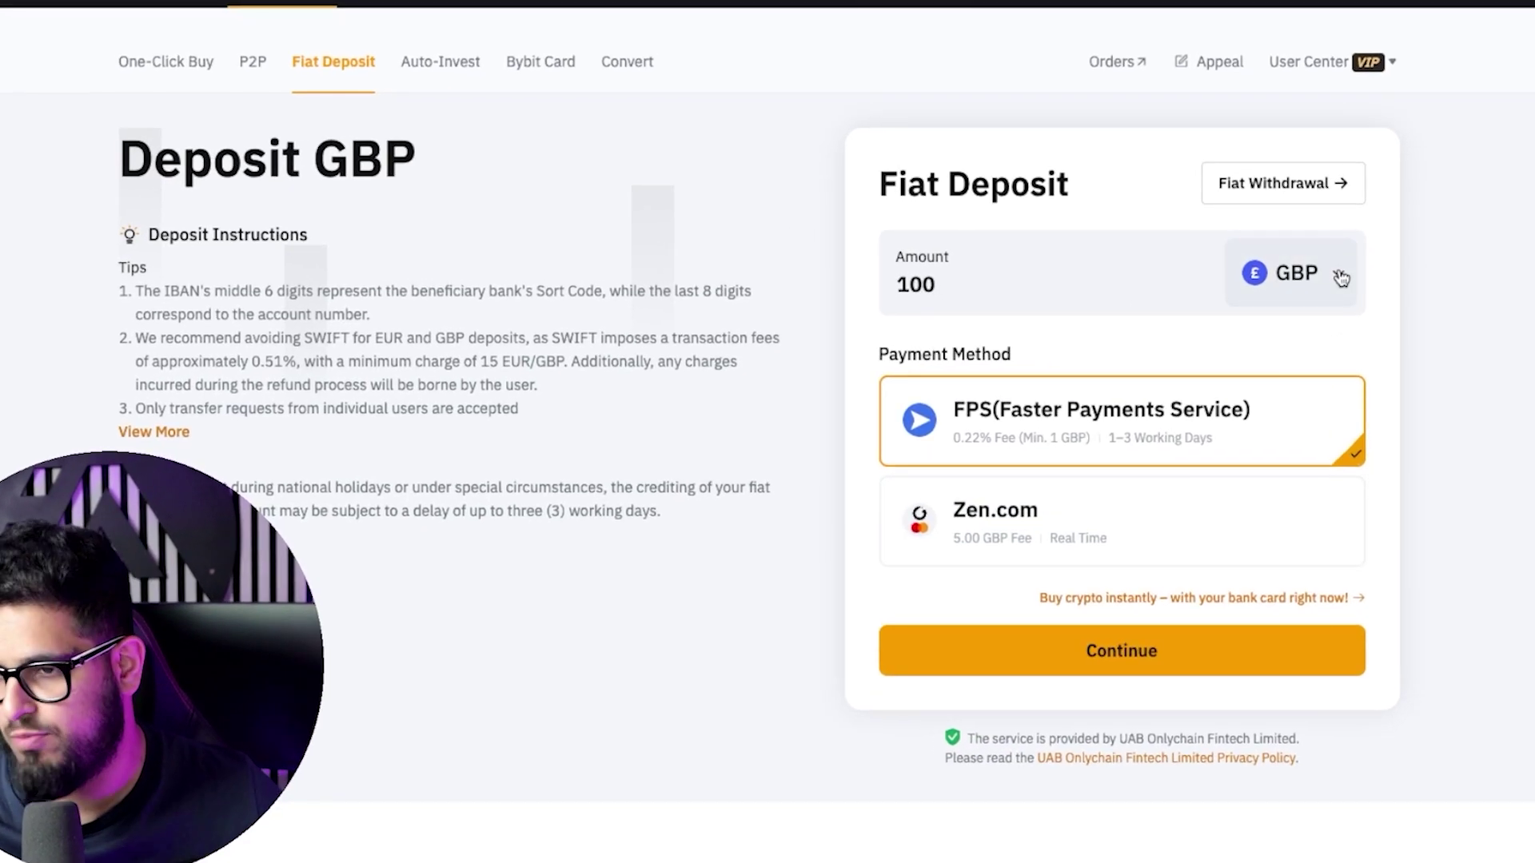
- Change the fiat deposit currency to USD and enter a deposit amount of 100
left_click(1337, 282)
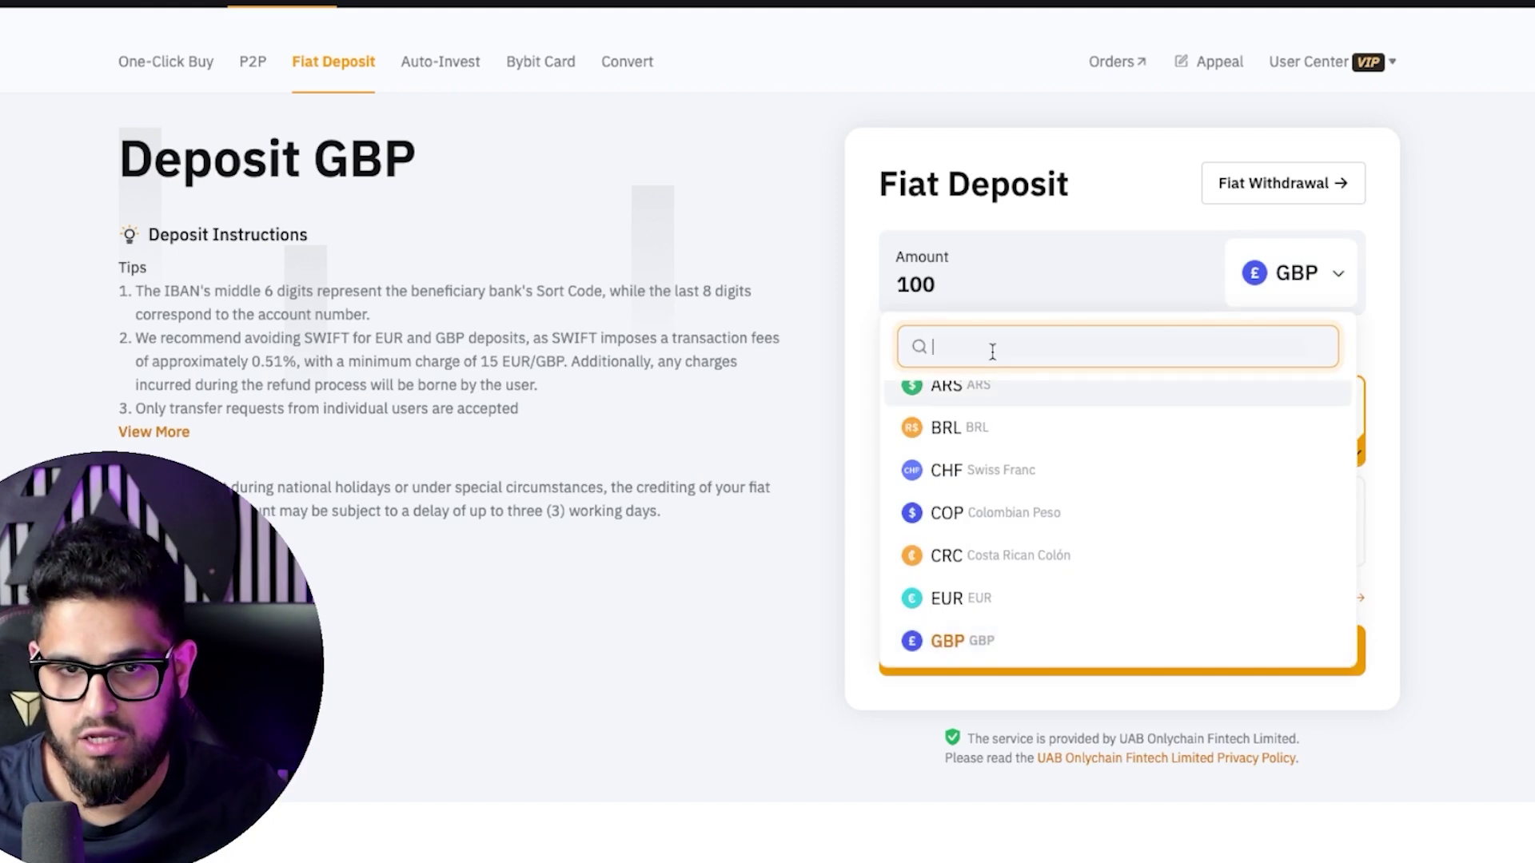
type("united")
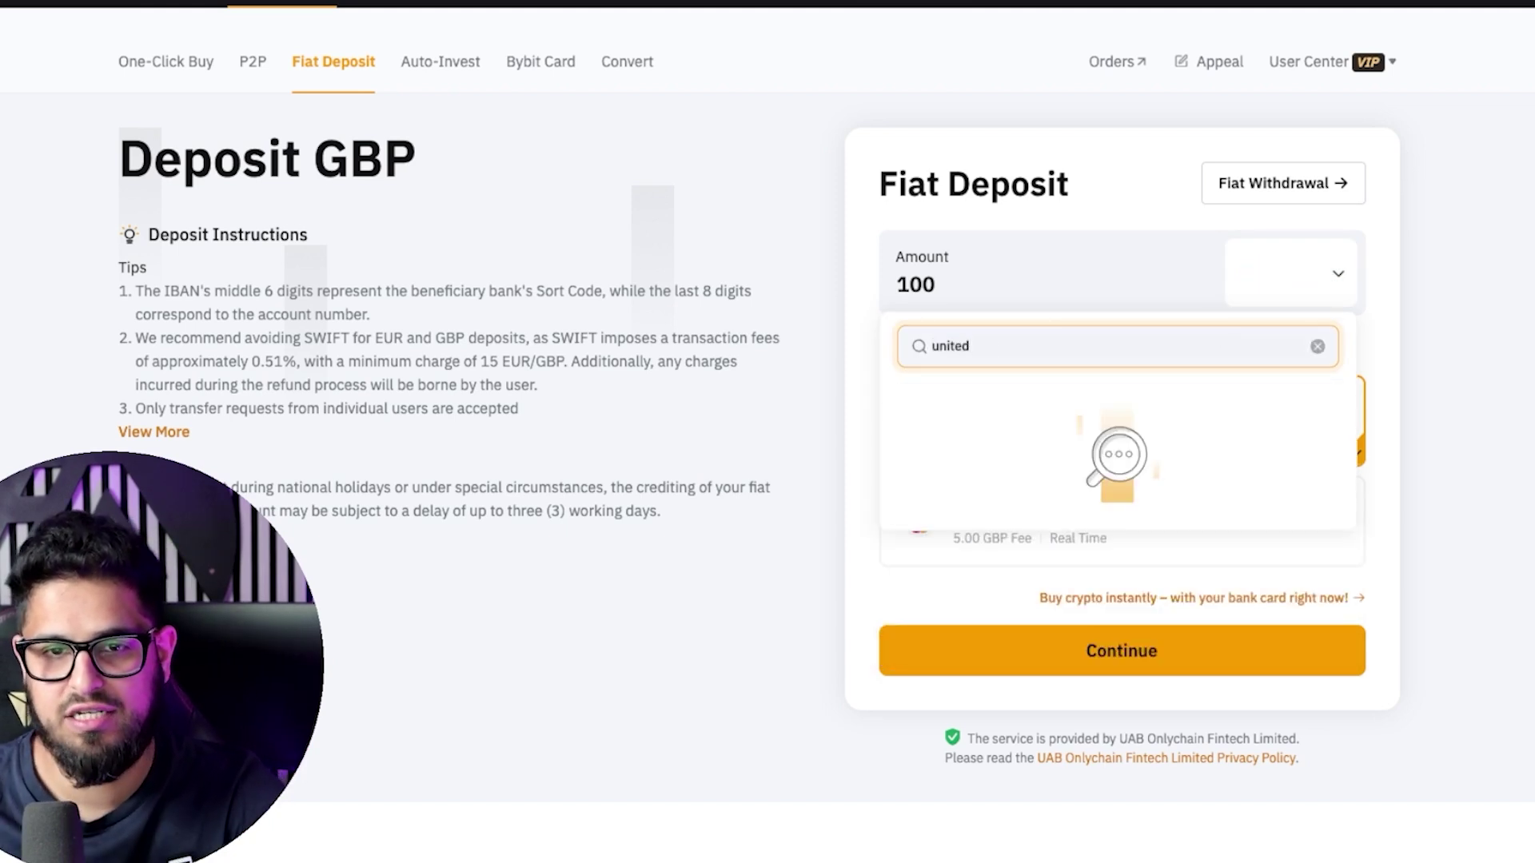
key("BackSpace")
key("BackSpace")
key("BackSpace")
key("BackSpace")
key("BackSpace")
type("usd")
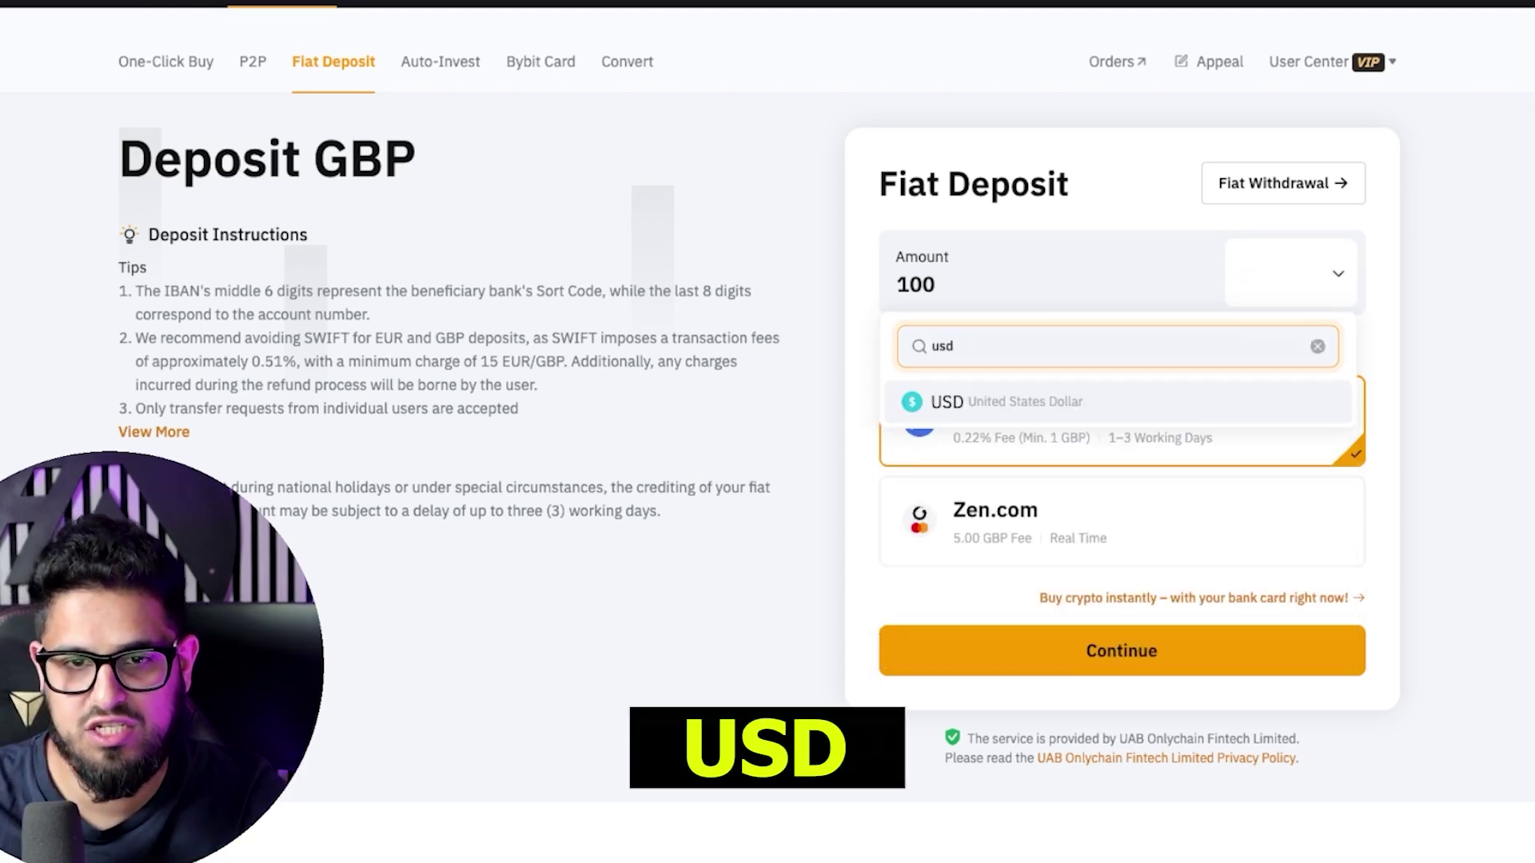
left_click(1005, 393)
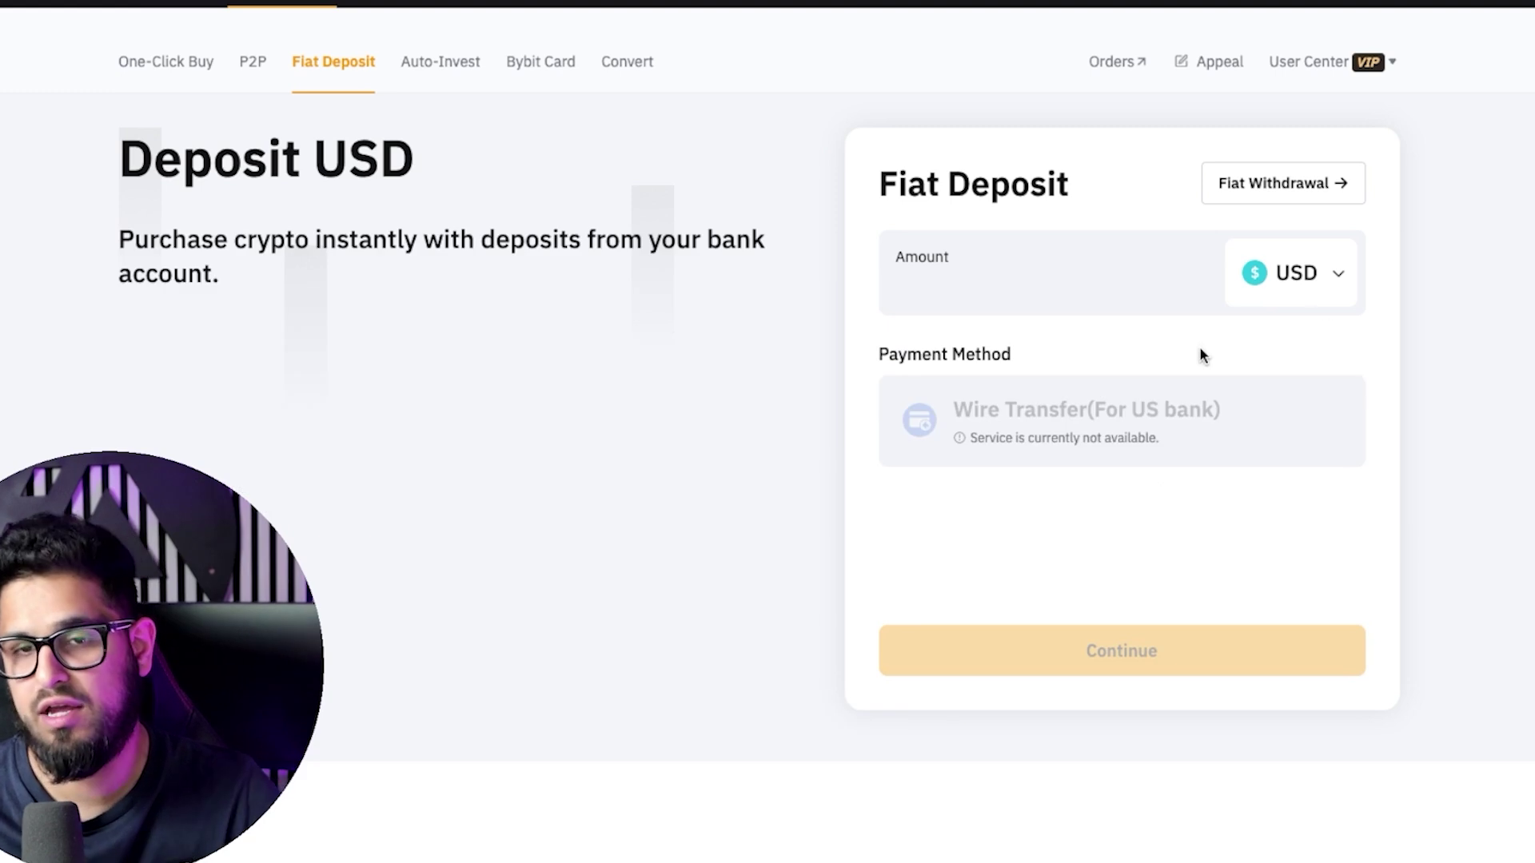
left_click(1036, 285)
type("100")
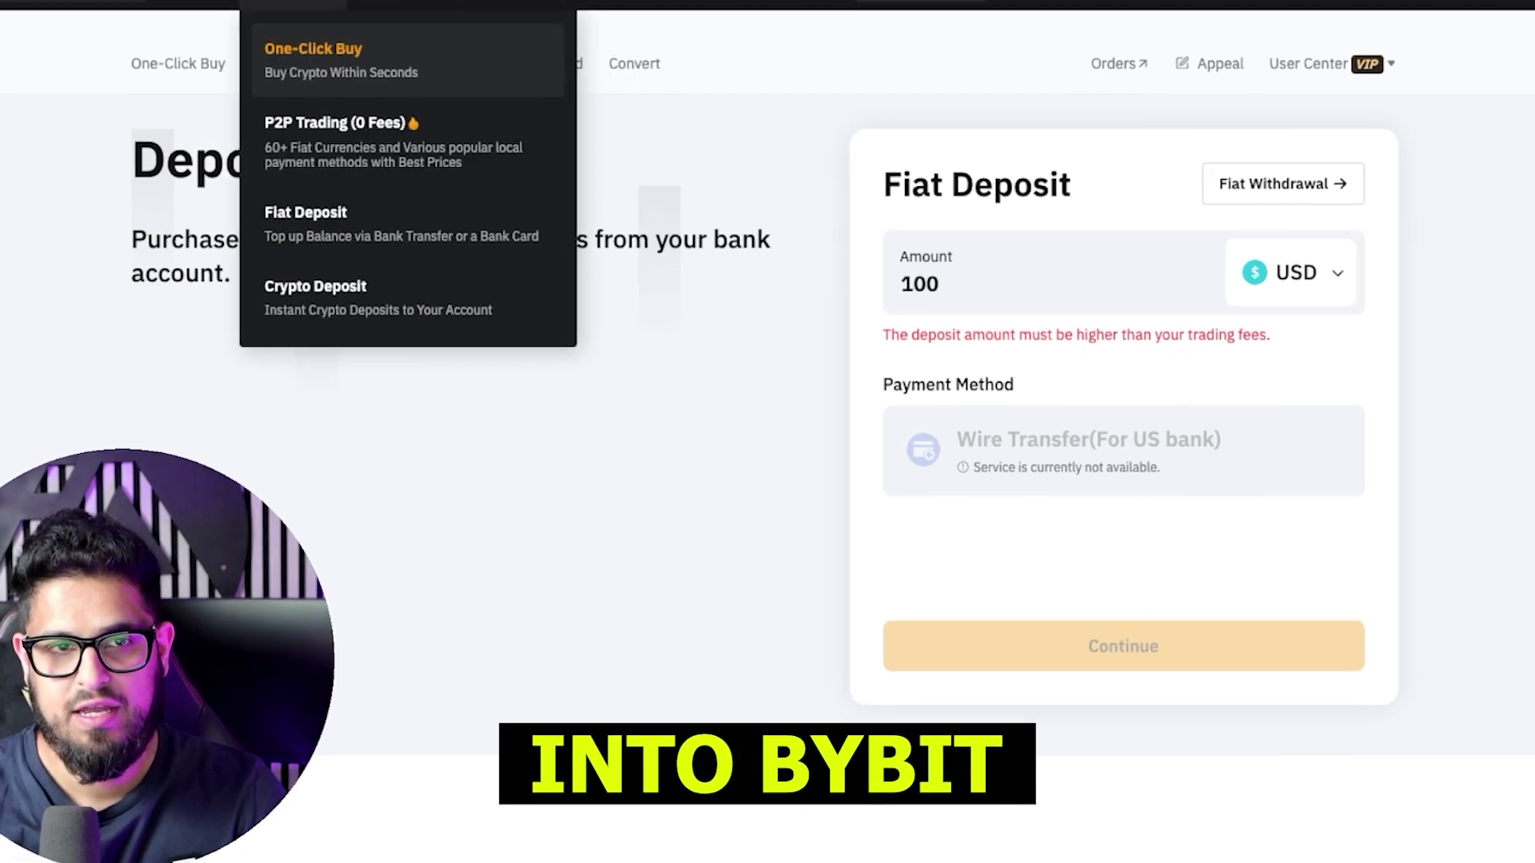
- Open the Crypto Deposit page, choose USDT as the coin to deposit and display the available chains
left_click(344, 227)
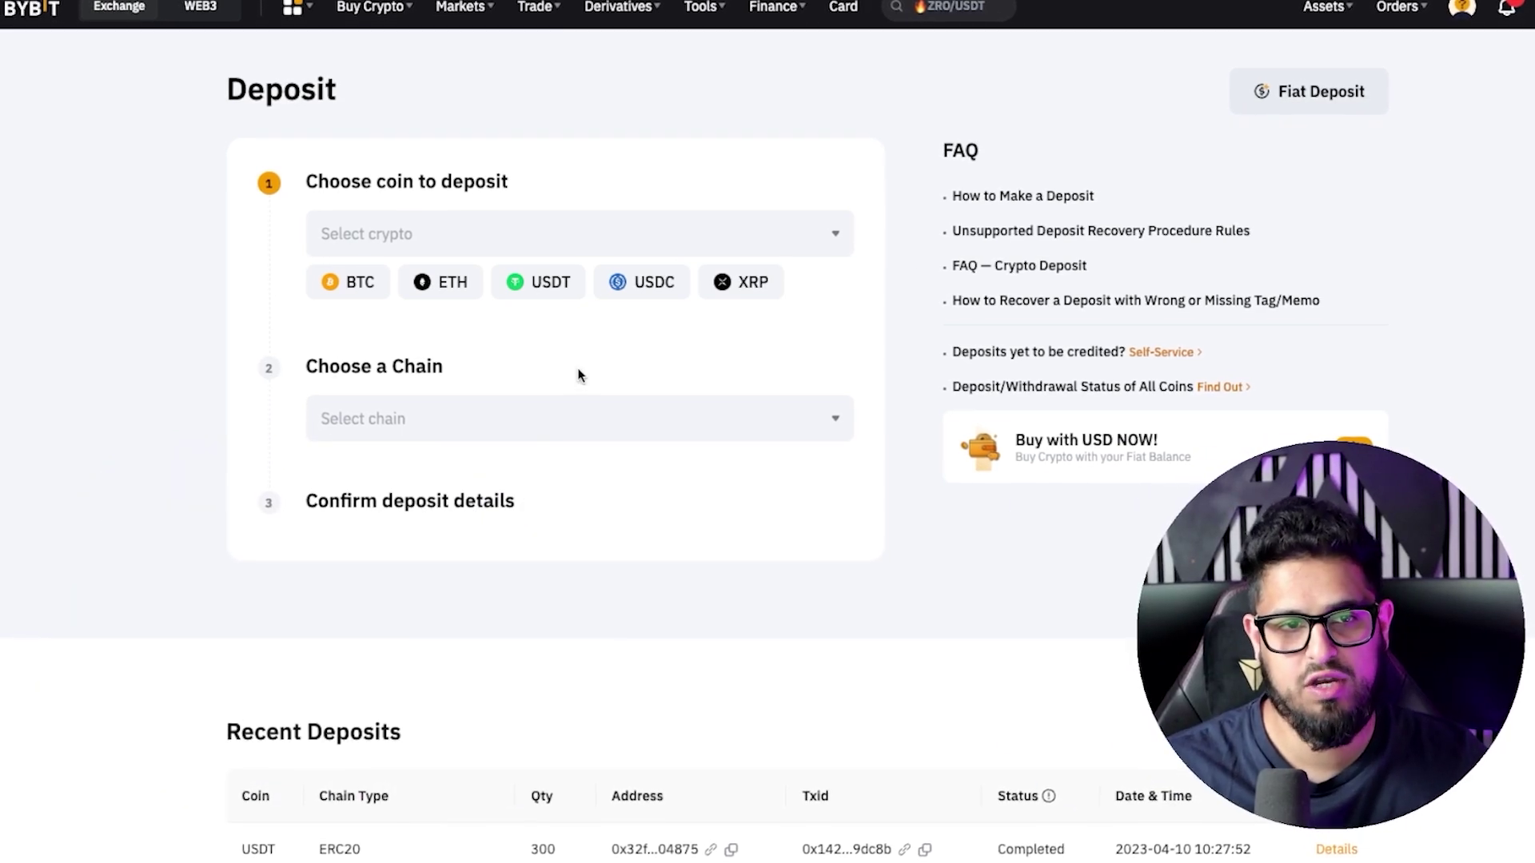
left_click(539, 288)
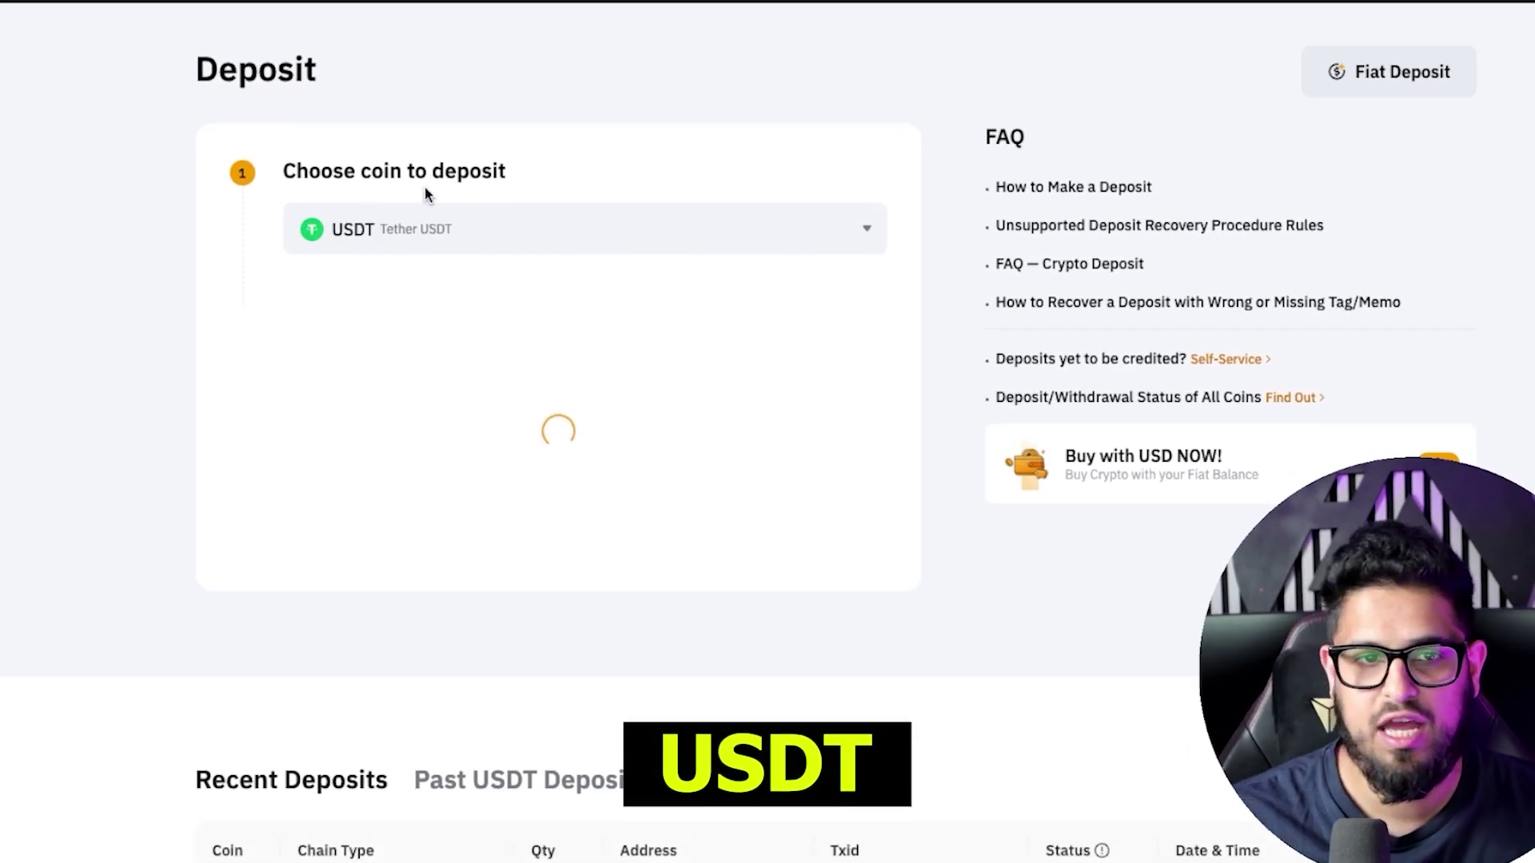
left_click(442, 388)
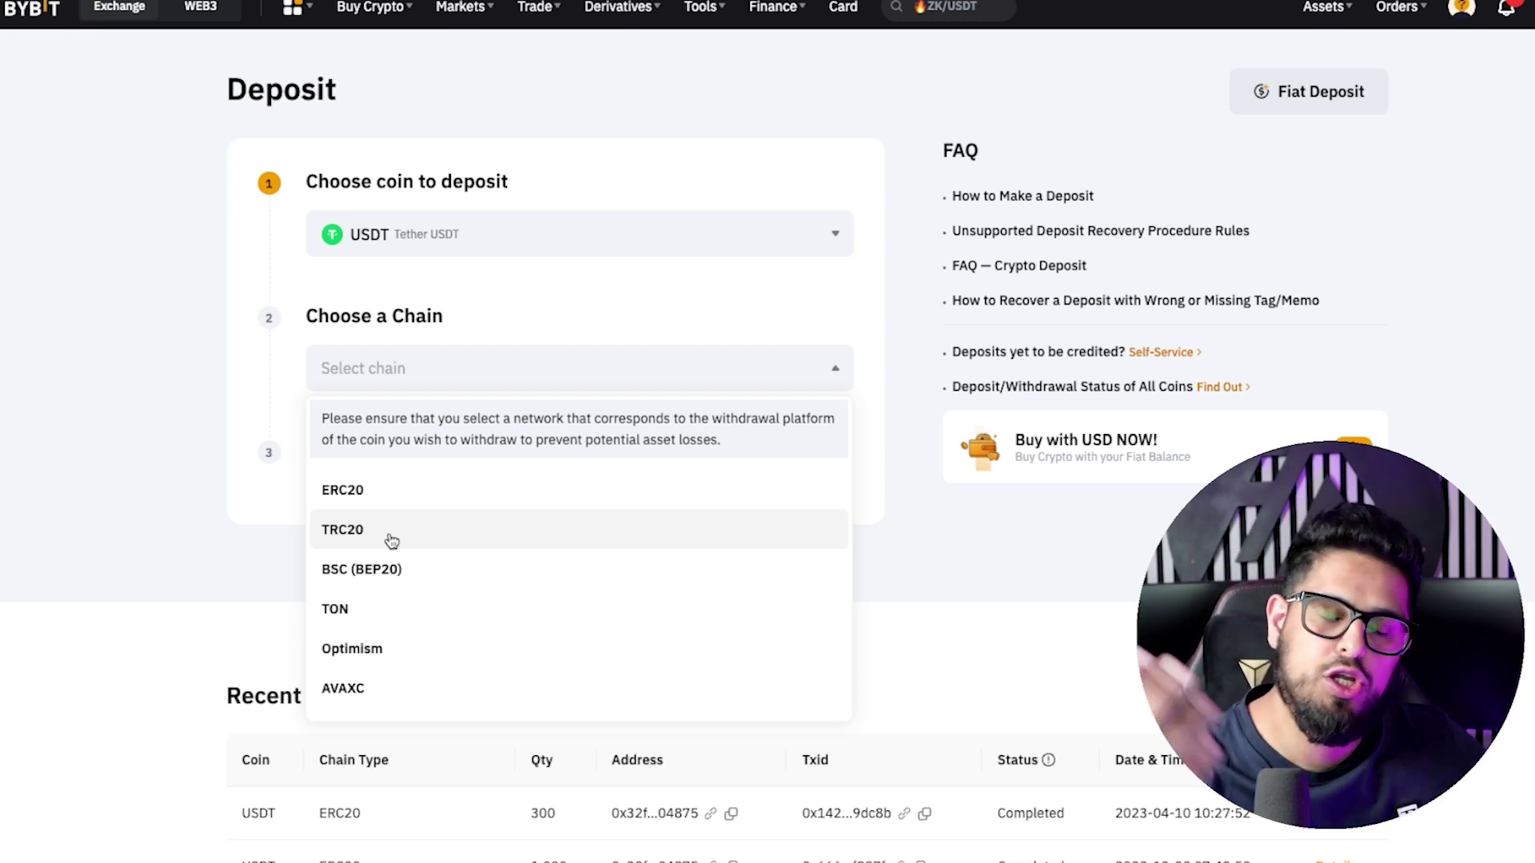
- Open P2P Trading and switch the USDT offers in GBP from buying to selling
mouse_move(372, 10)
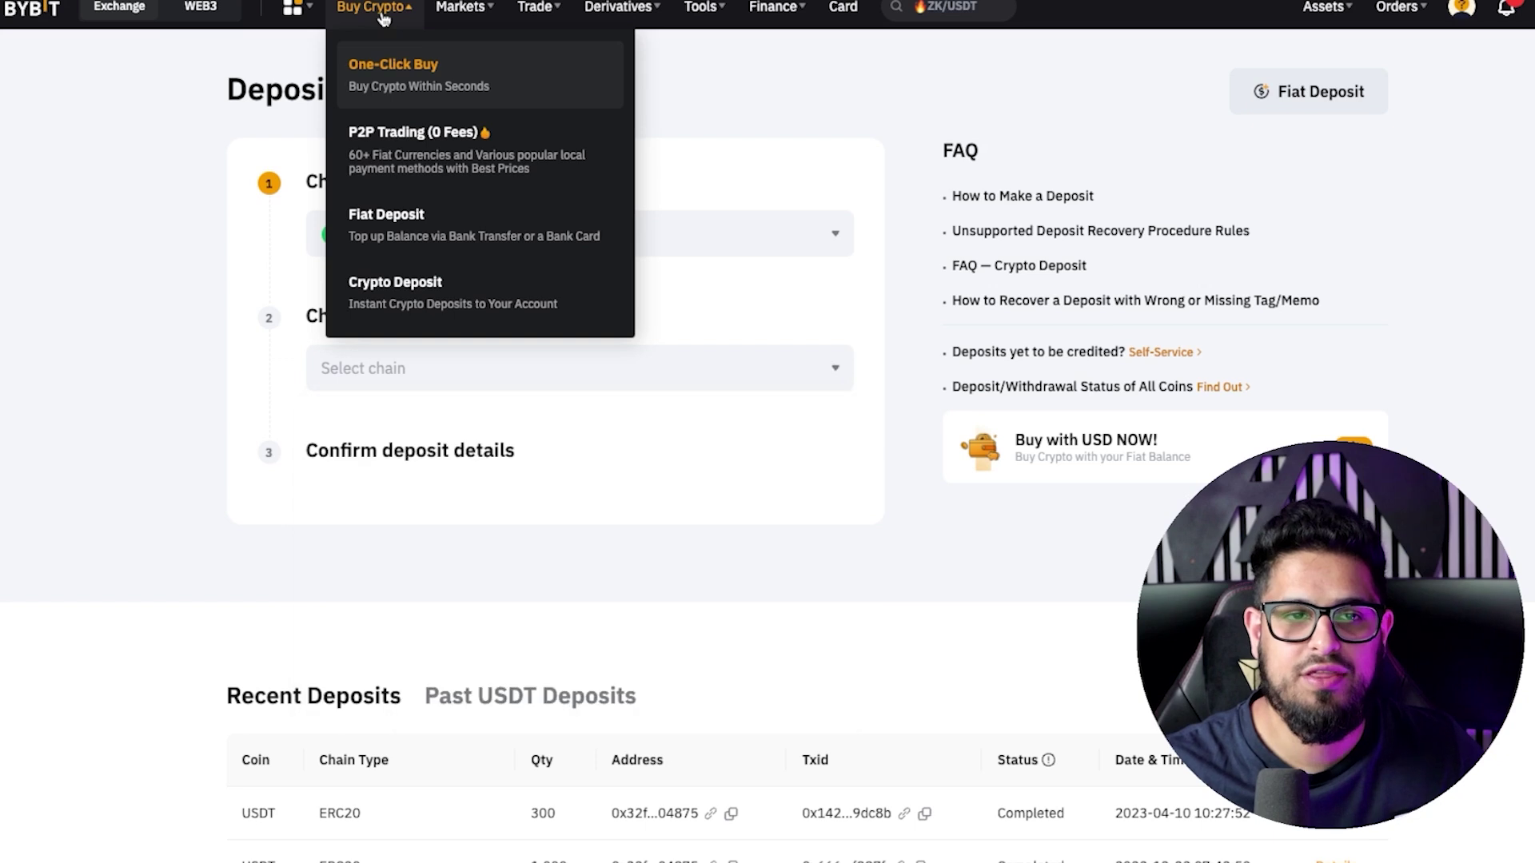
left_click(391, 76)
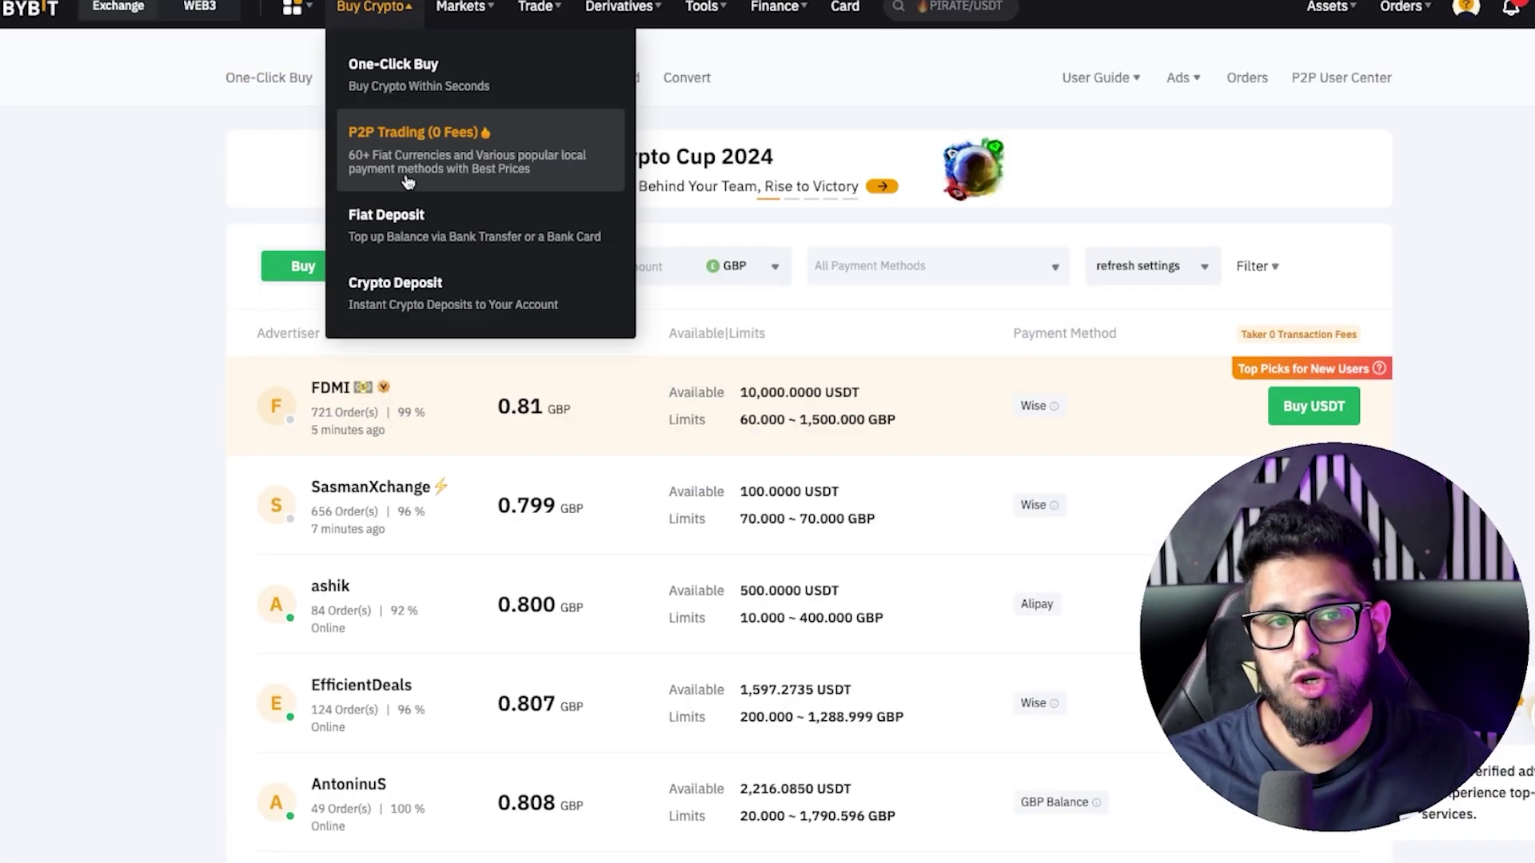
left_click(407, 183)
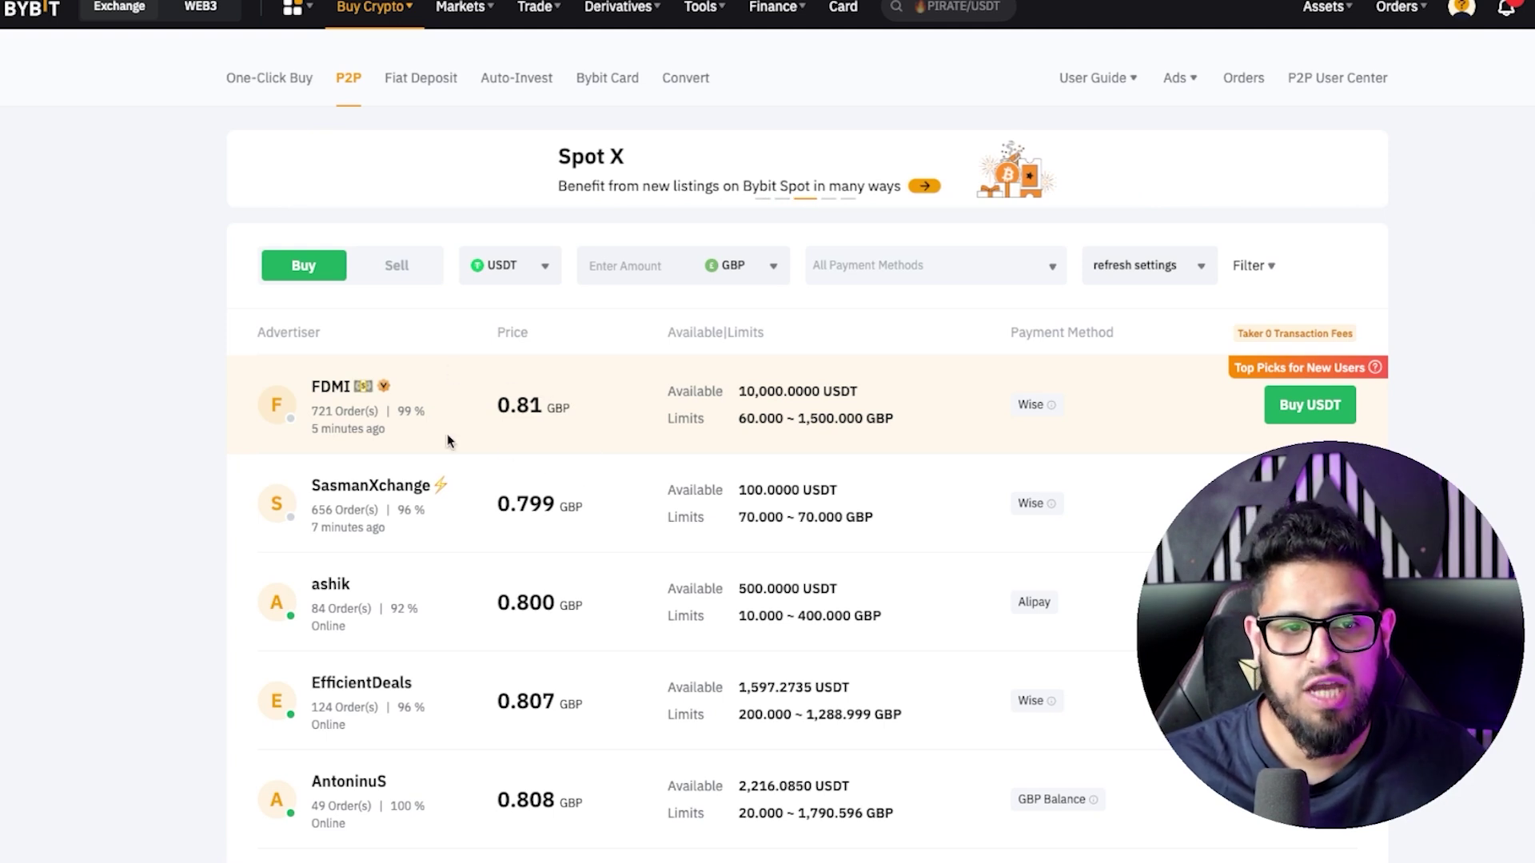
left_click(405, 271)
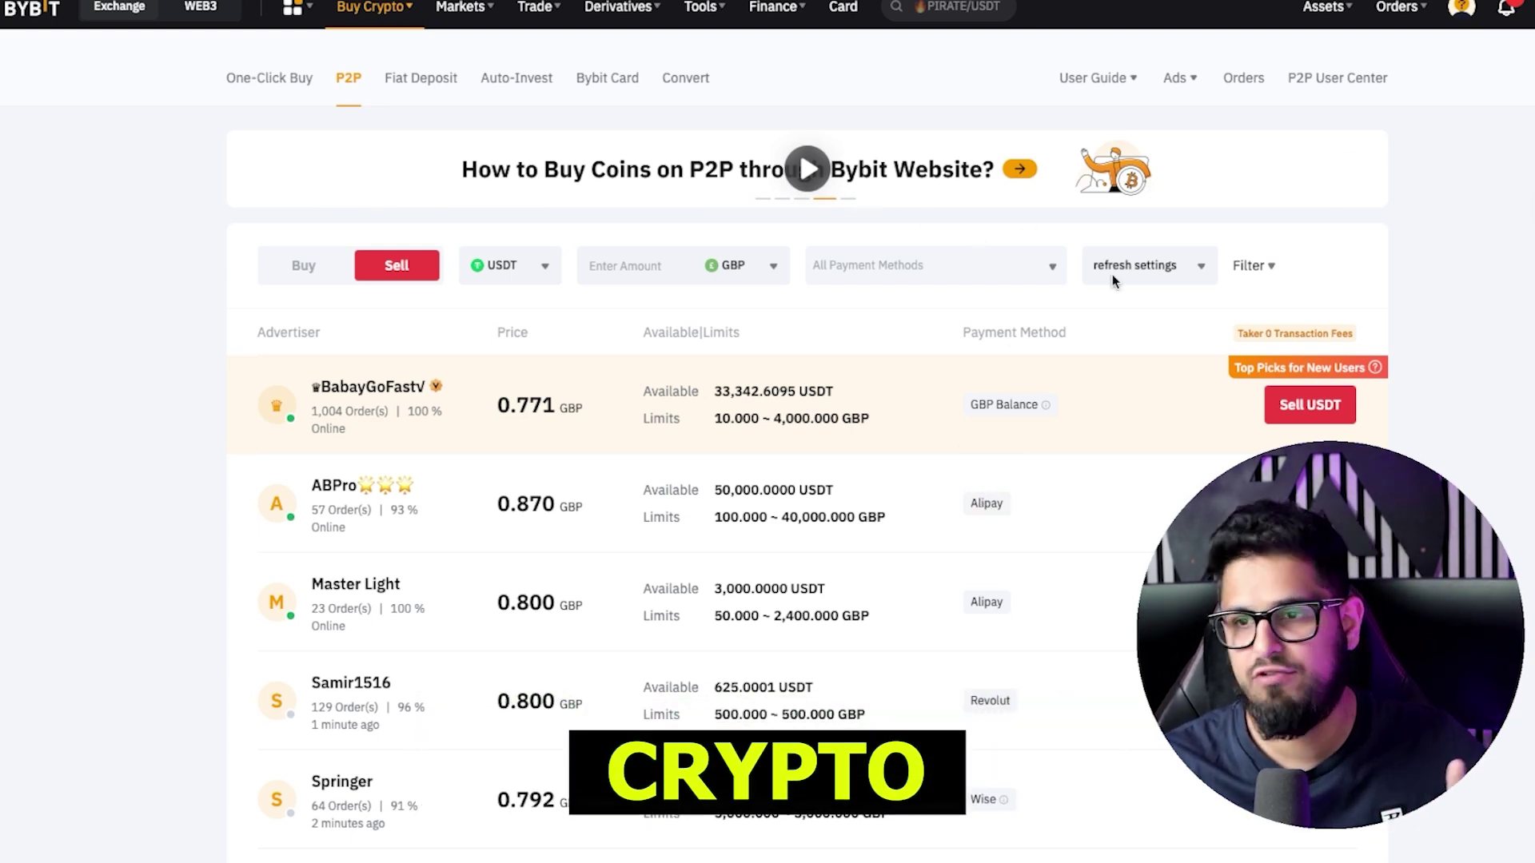
- Open the Funding Account, set up a USDT transfer from Funding to Spot and close it without confirming
mouse_move(1328, 10)
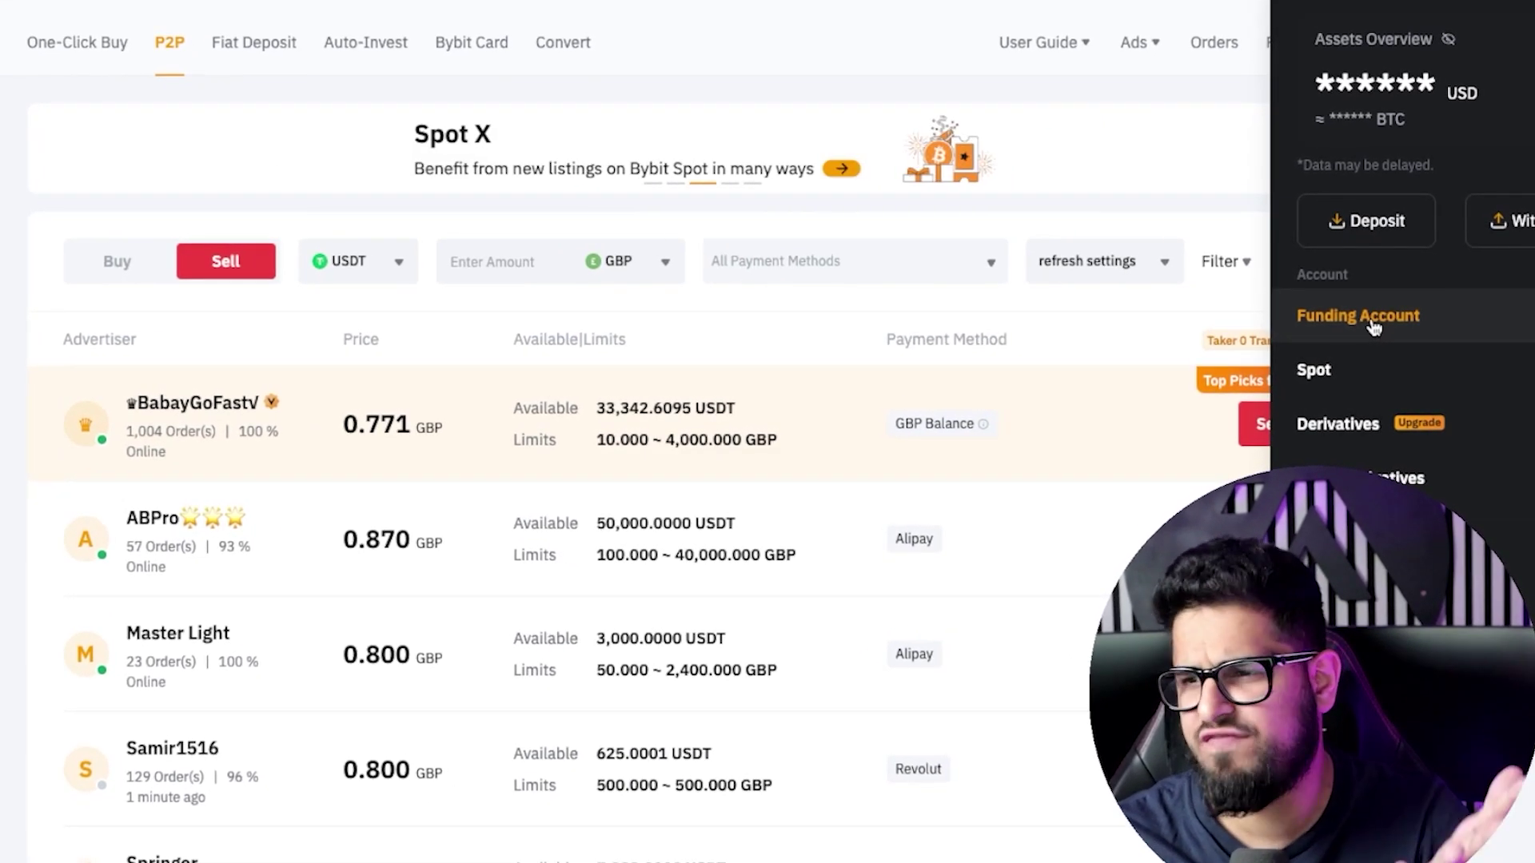
left_click(1372, 321)
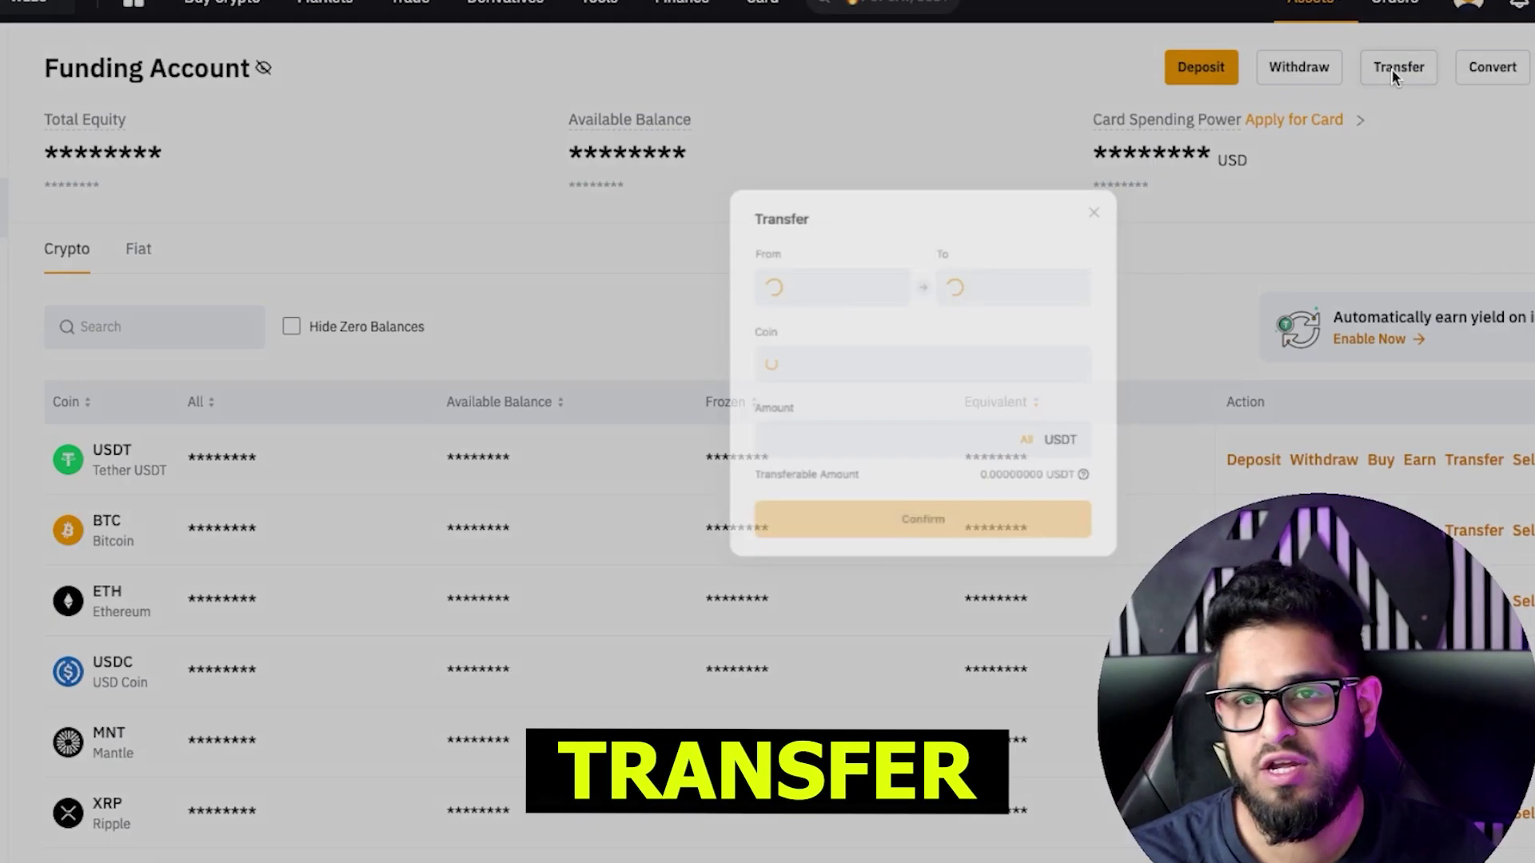
left_click(1393, 69)
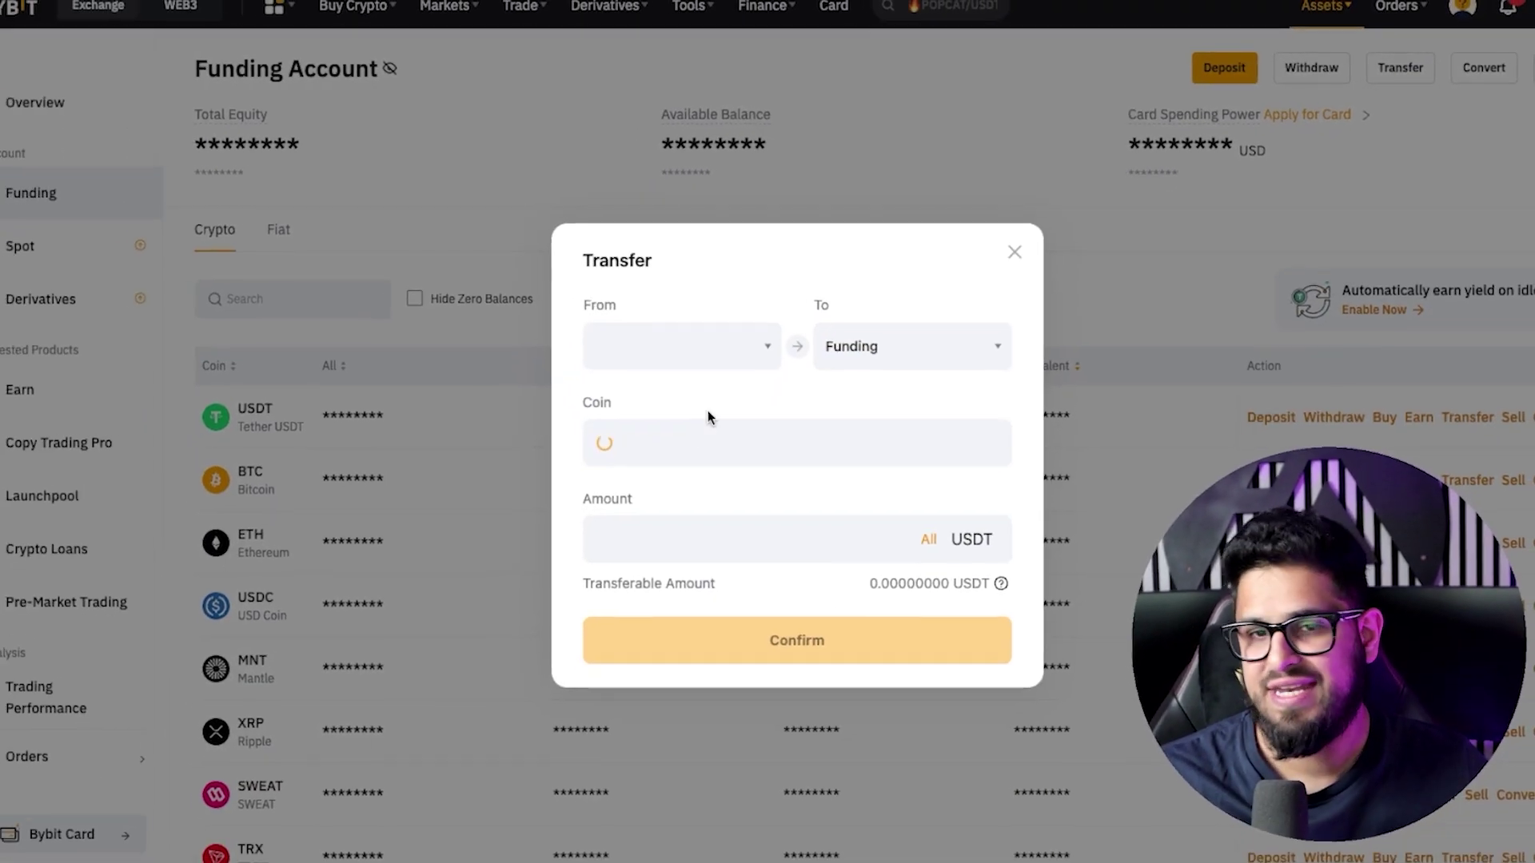
left_click(706, 360)
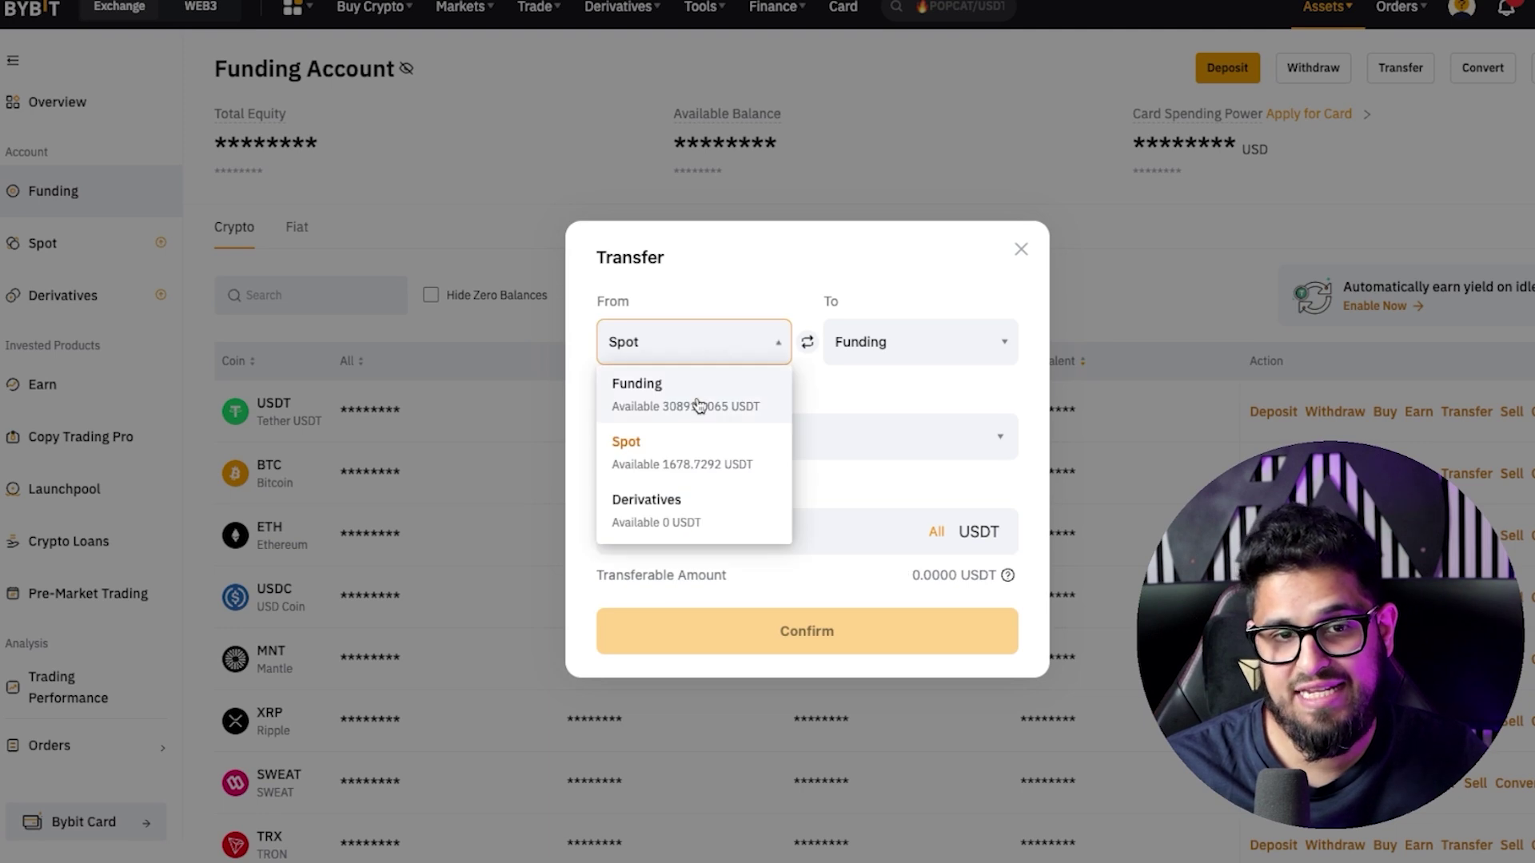
left_click(699, 406)
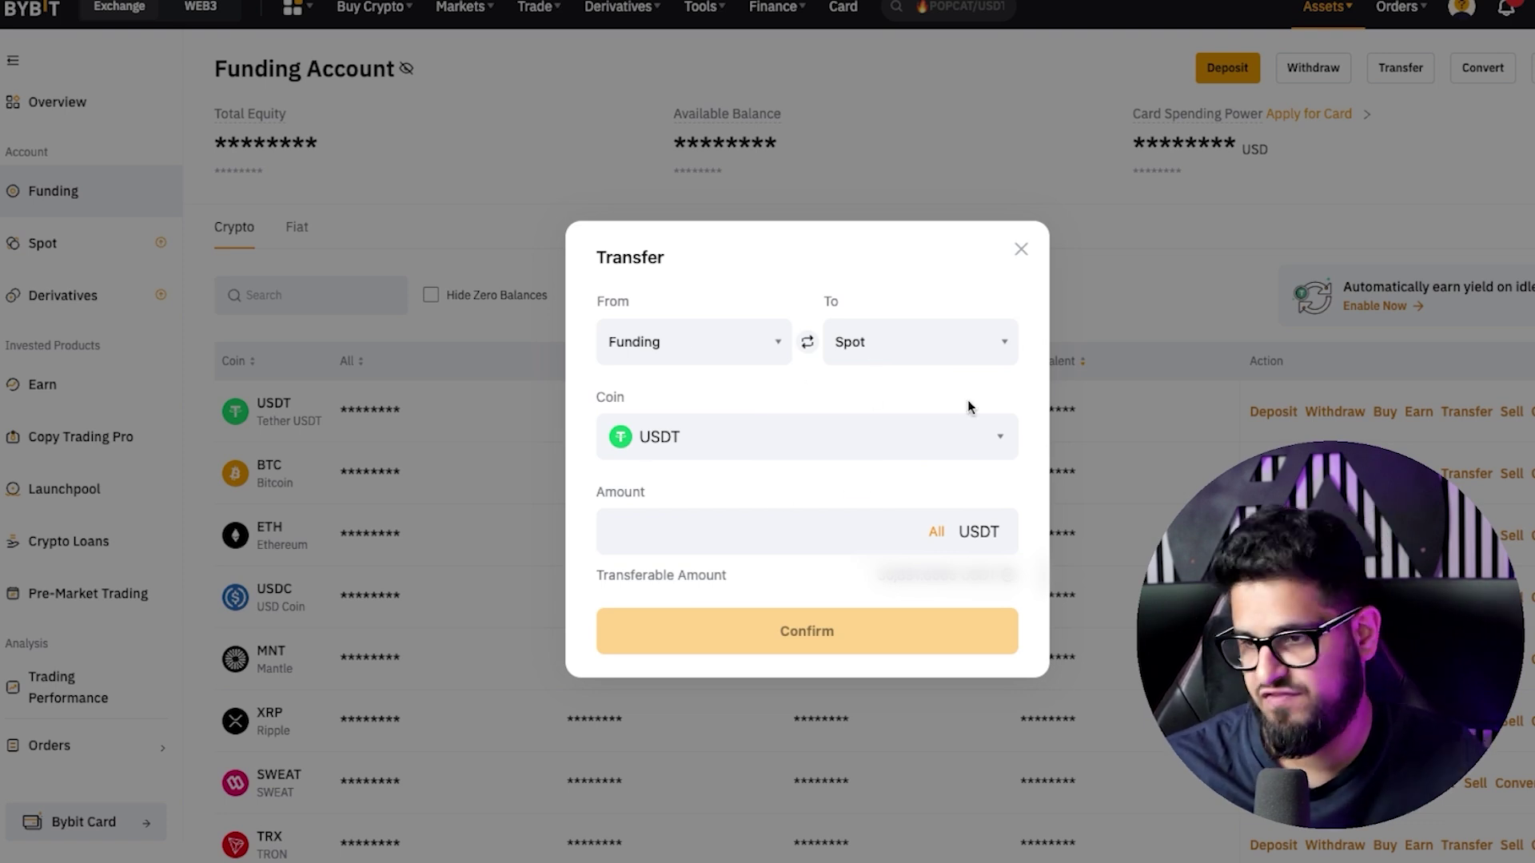
left_click(1021, 250)
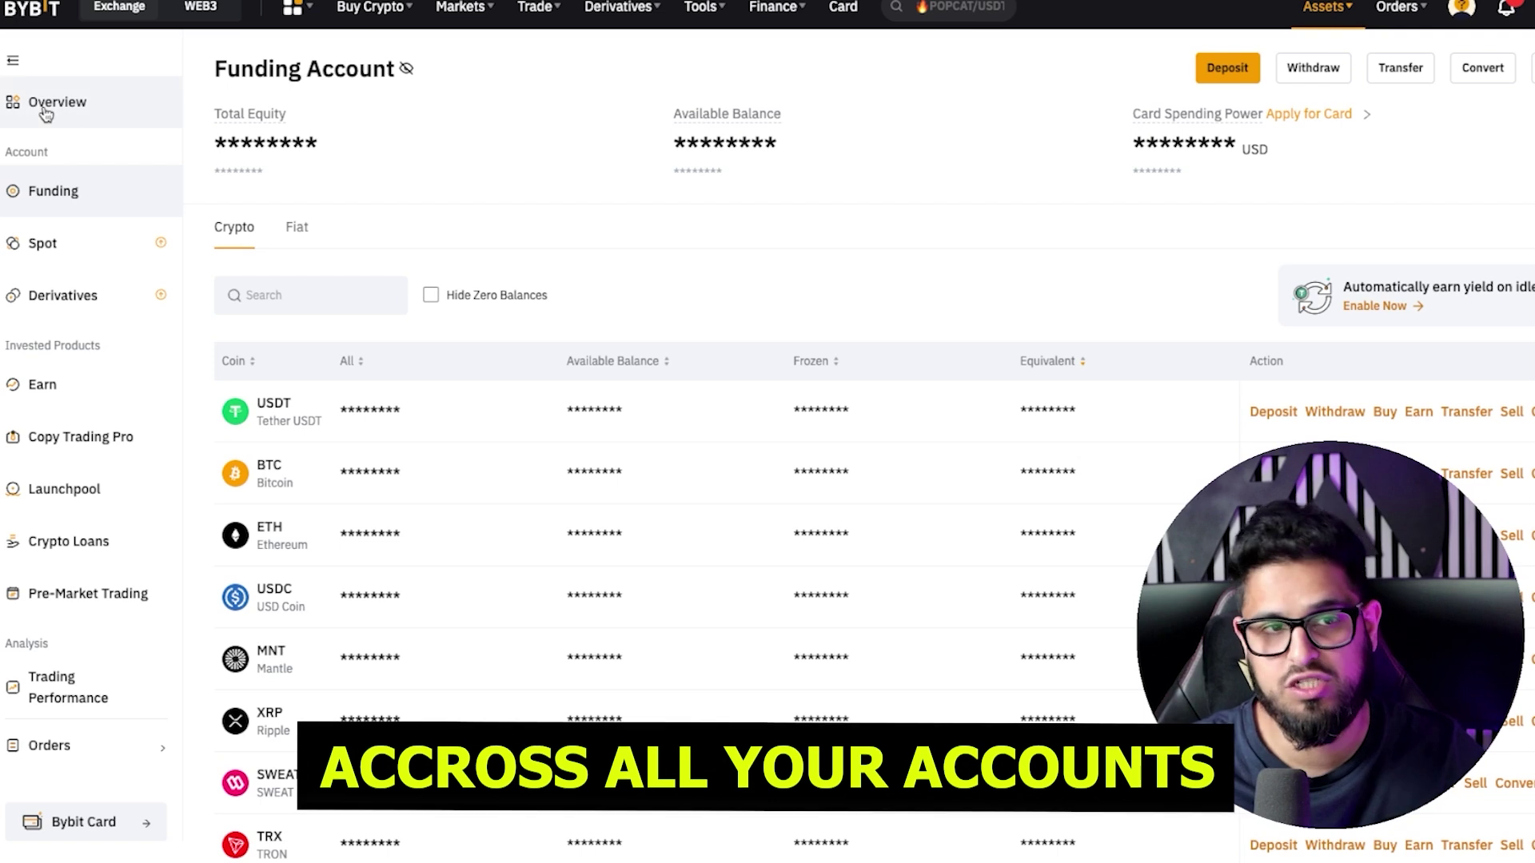
- Open the Withdraw page from the assets overview and review the BTC internal transfer and on-chain options, including the chain types
left_click(42, 116)
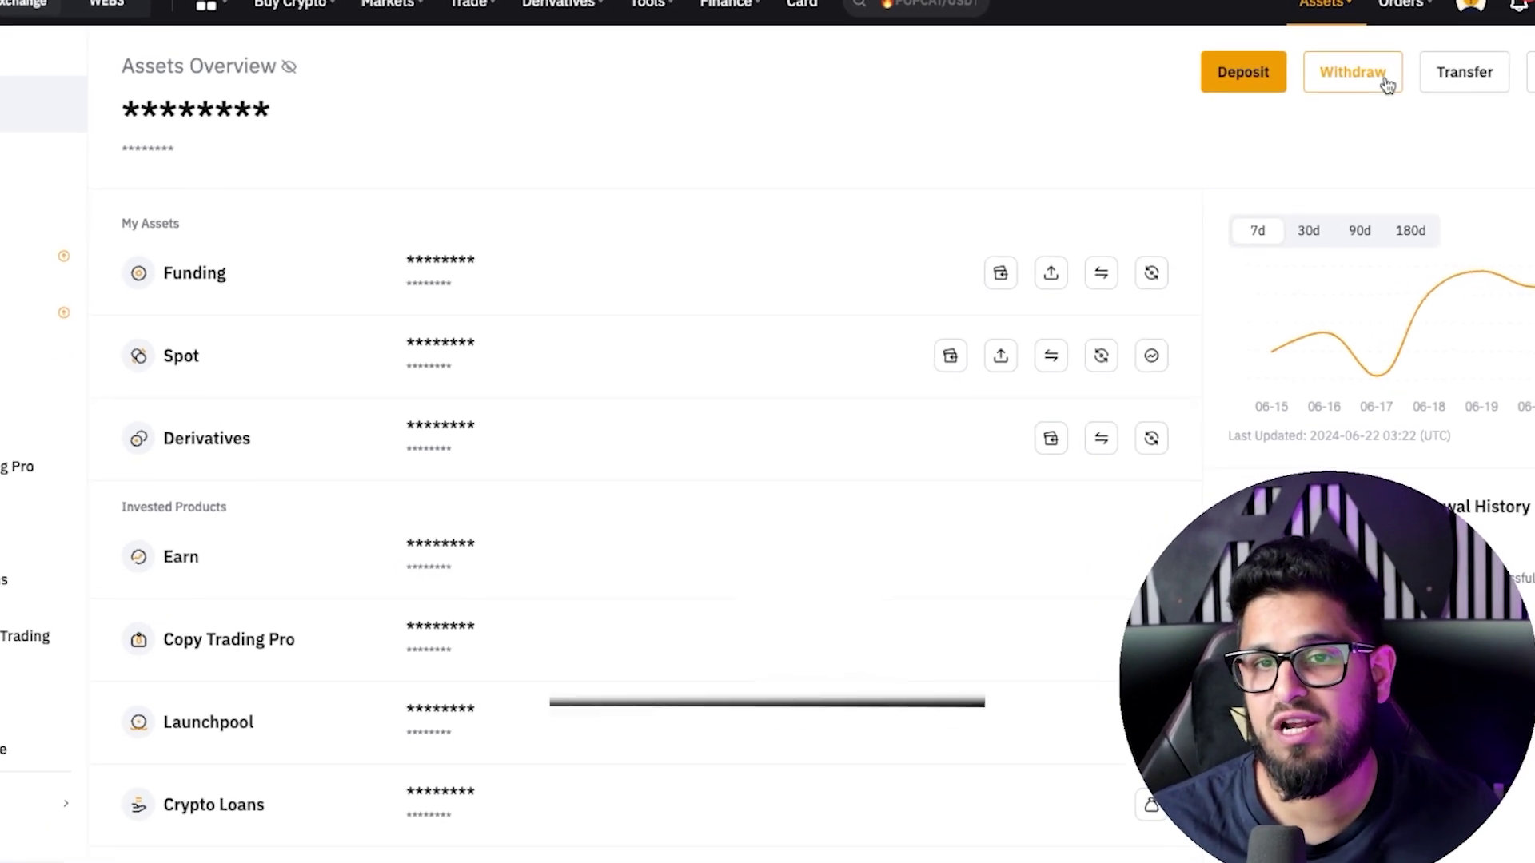
left_click(1386, 81)
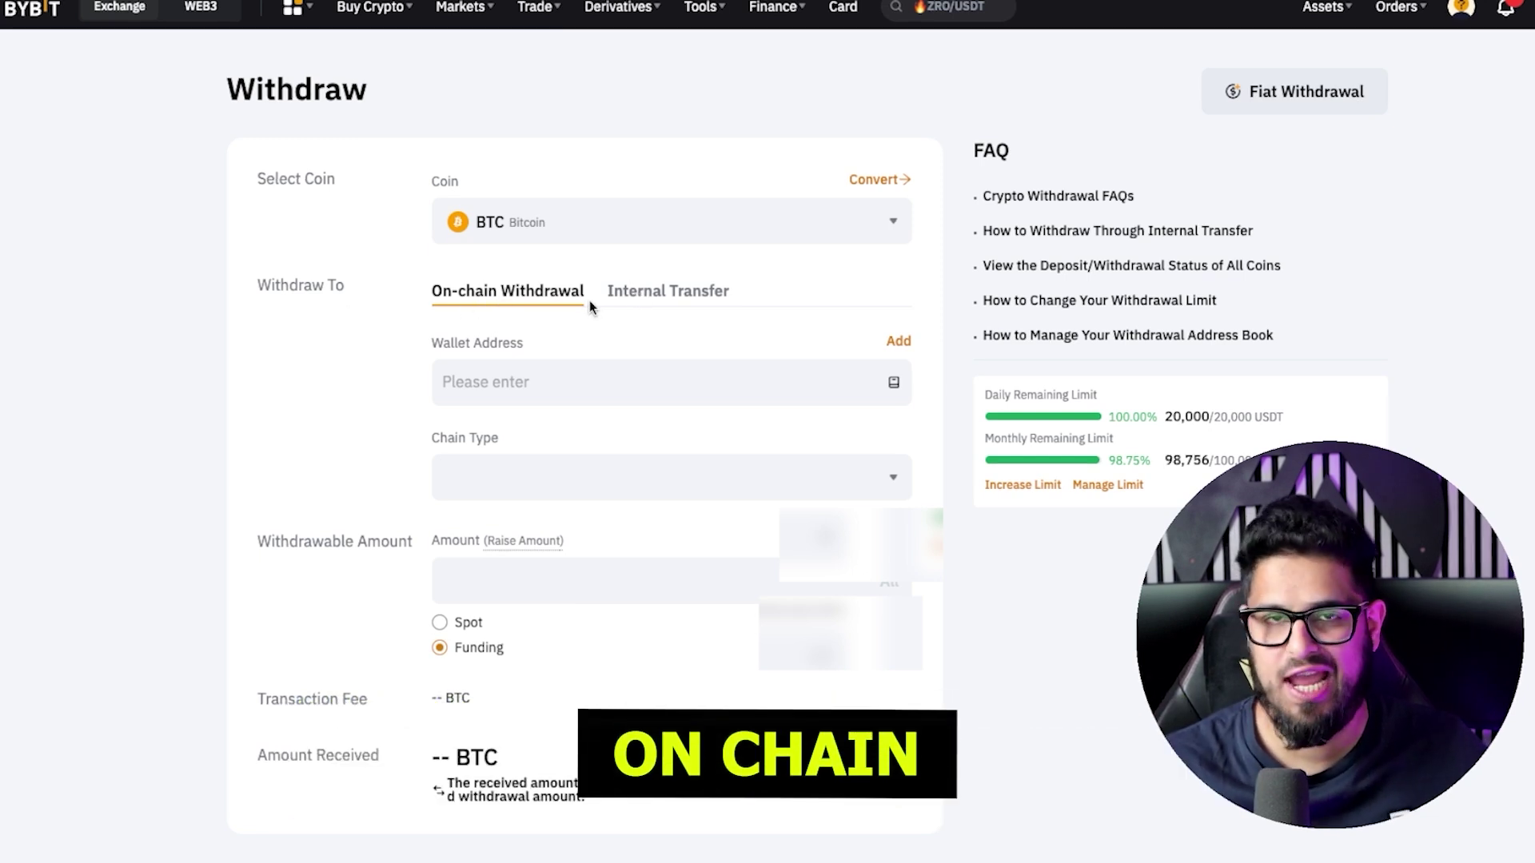
left_click(658, 295)
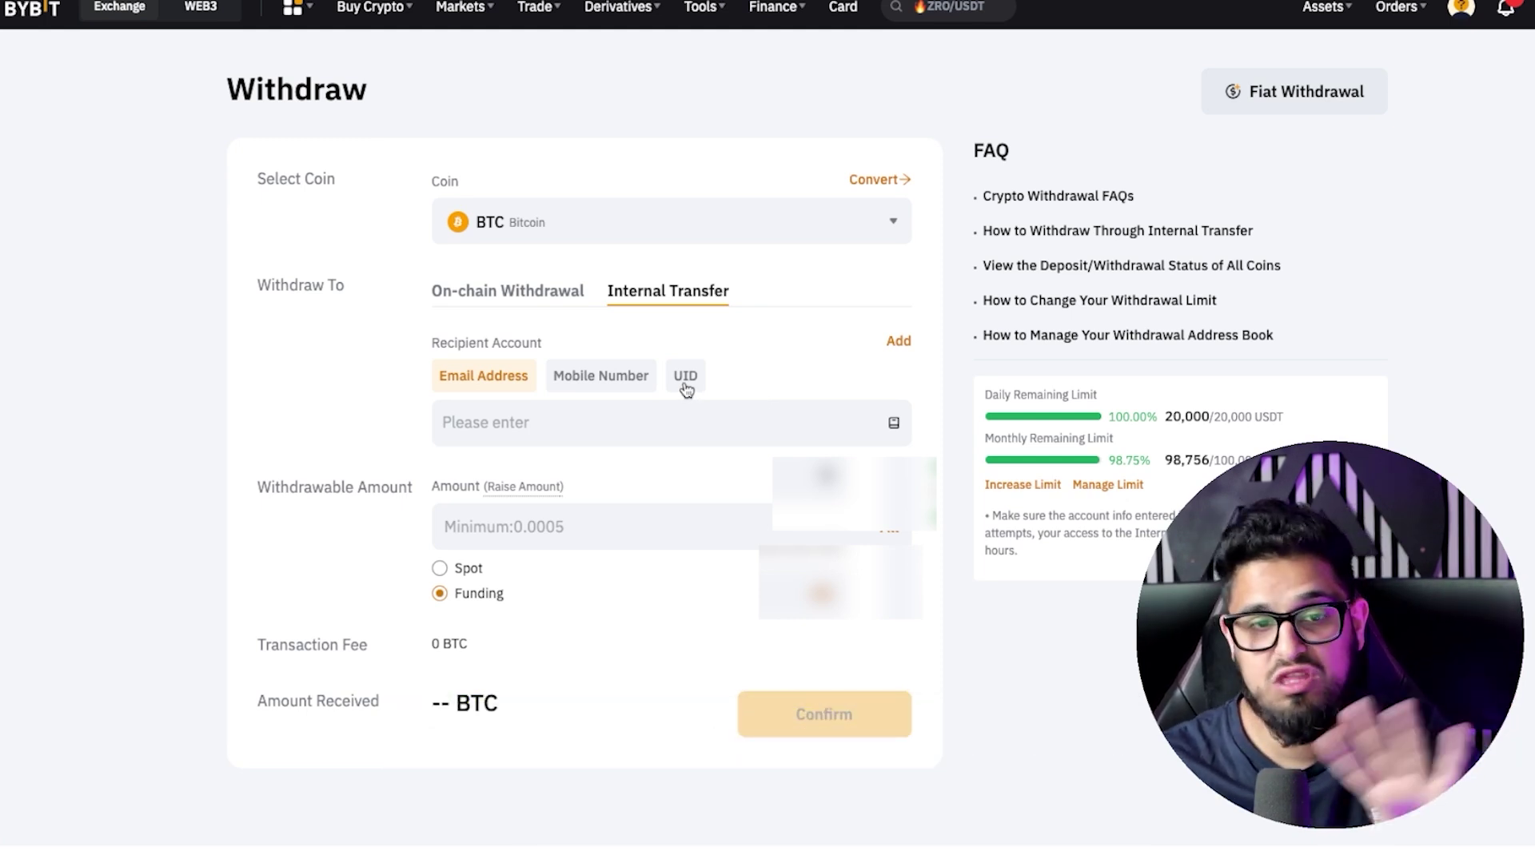
left_click(516, 306)
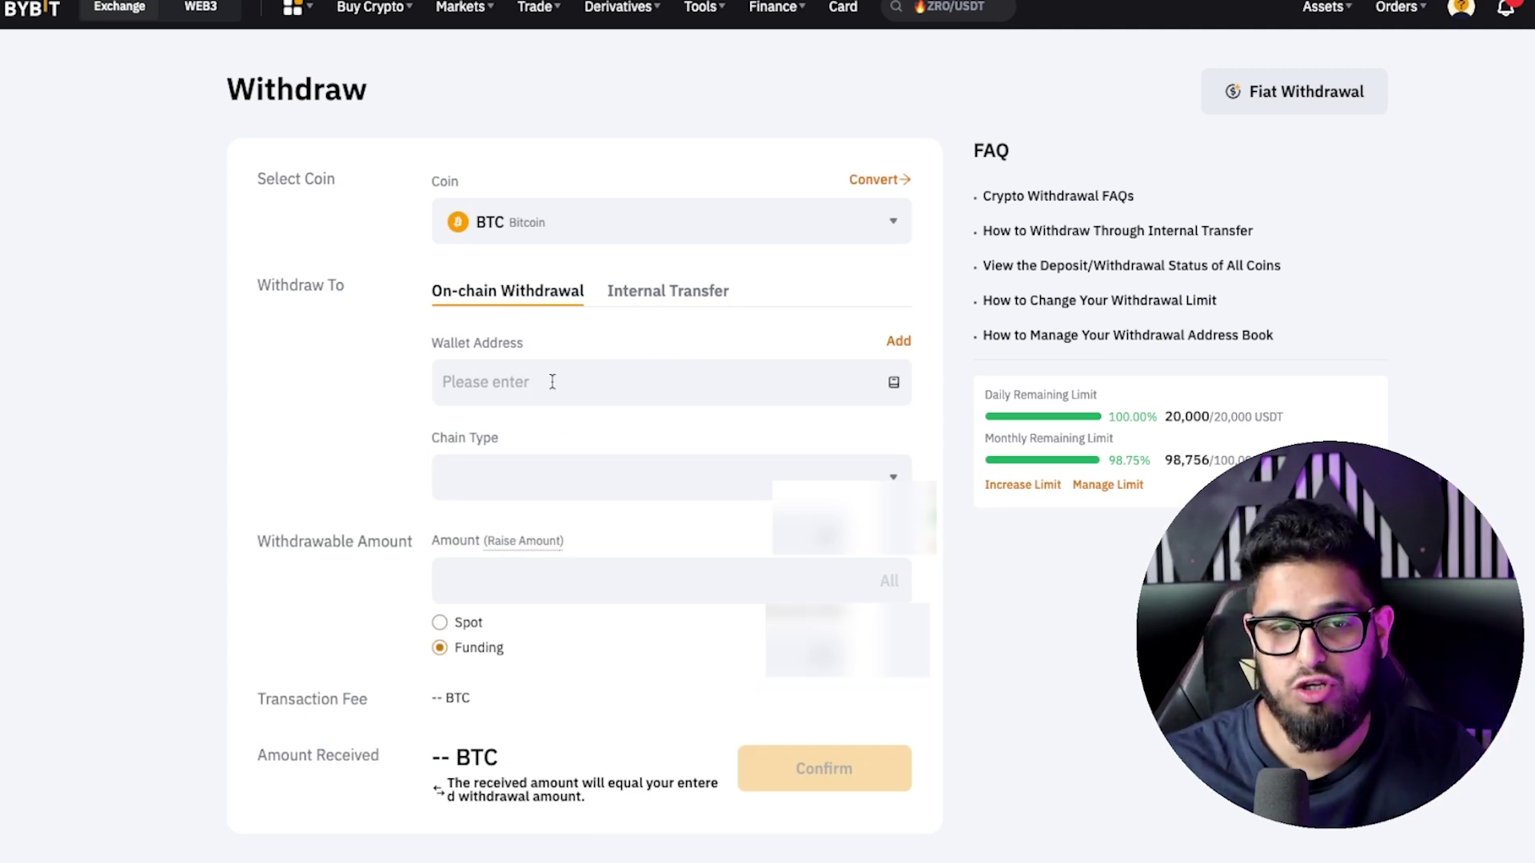
left_click(526, 491)
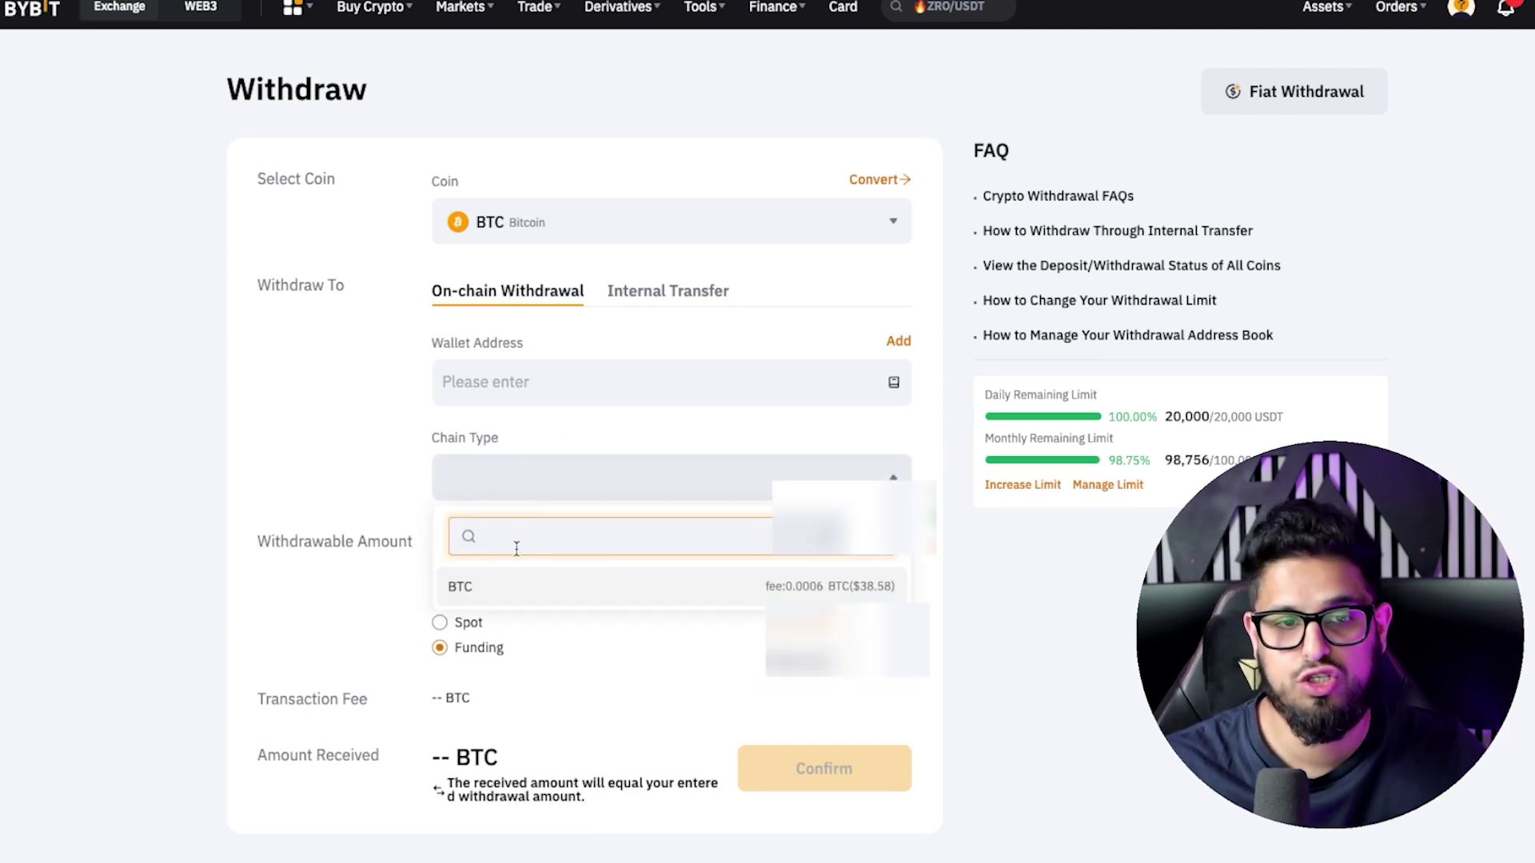
left_click(1072, 624)
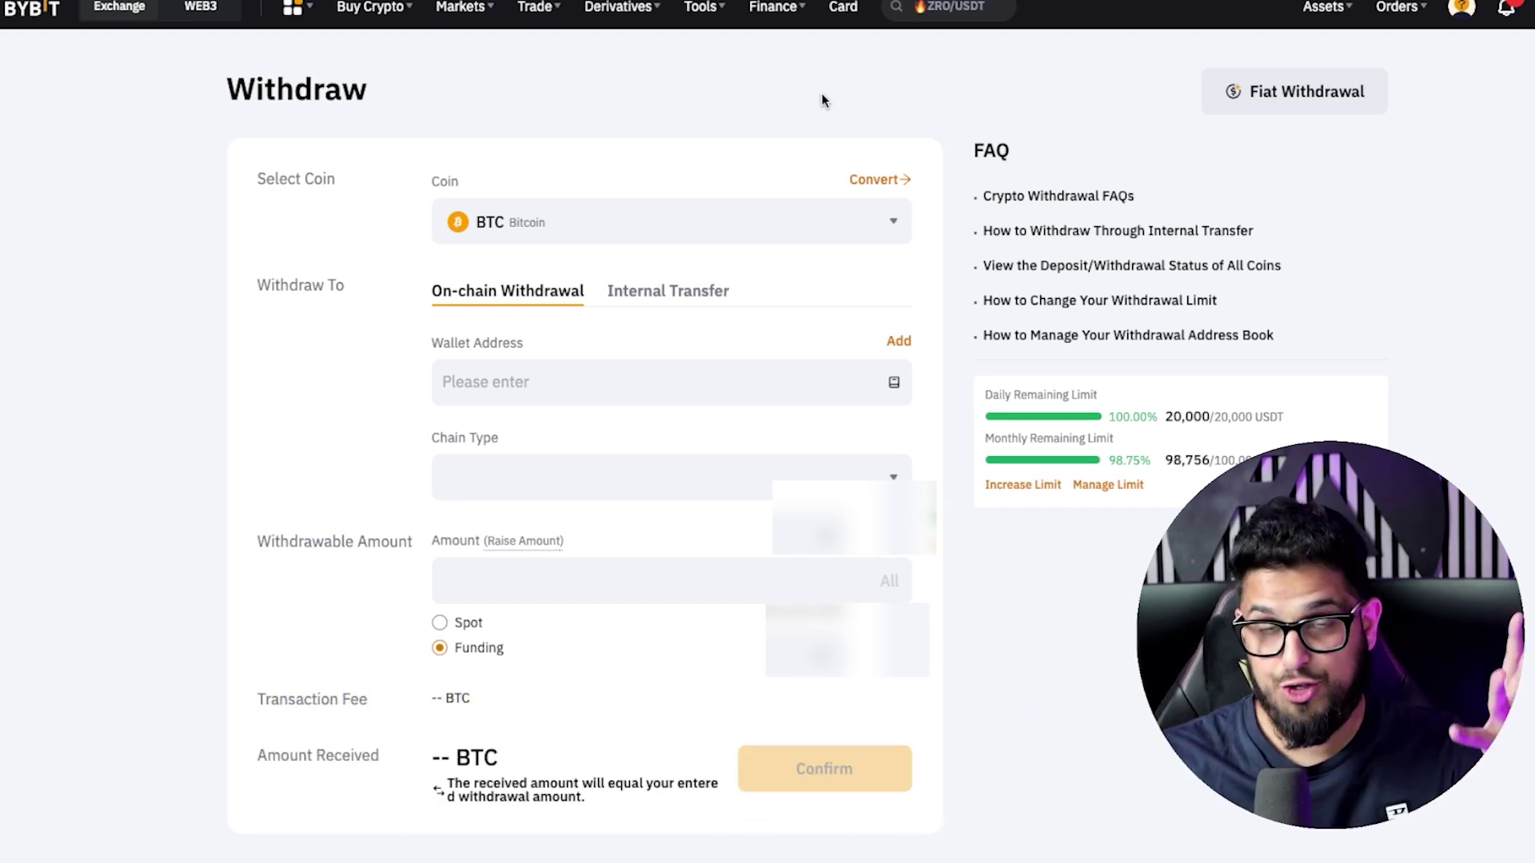
- Open the Market Overview and look through the market data and the list of spot trading pairs
mouse_move(472, 9)
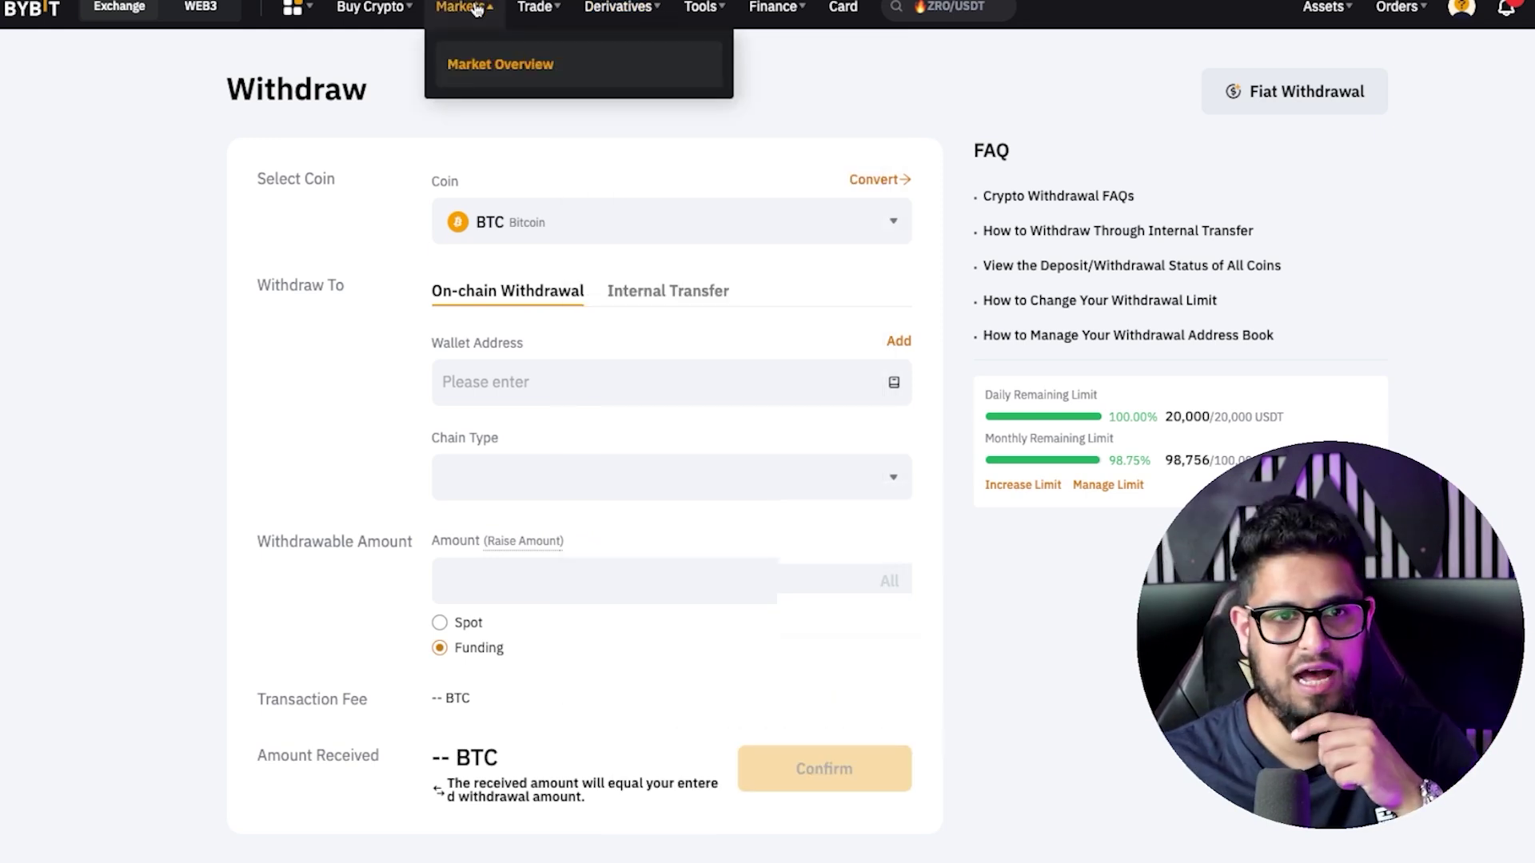
left_click(500, 63)
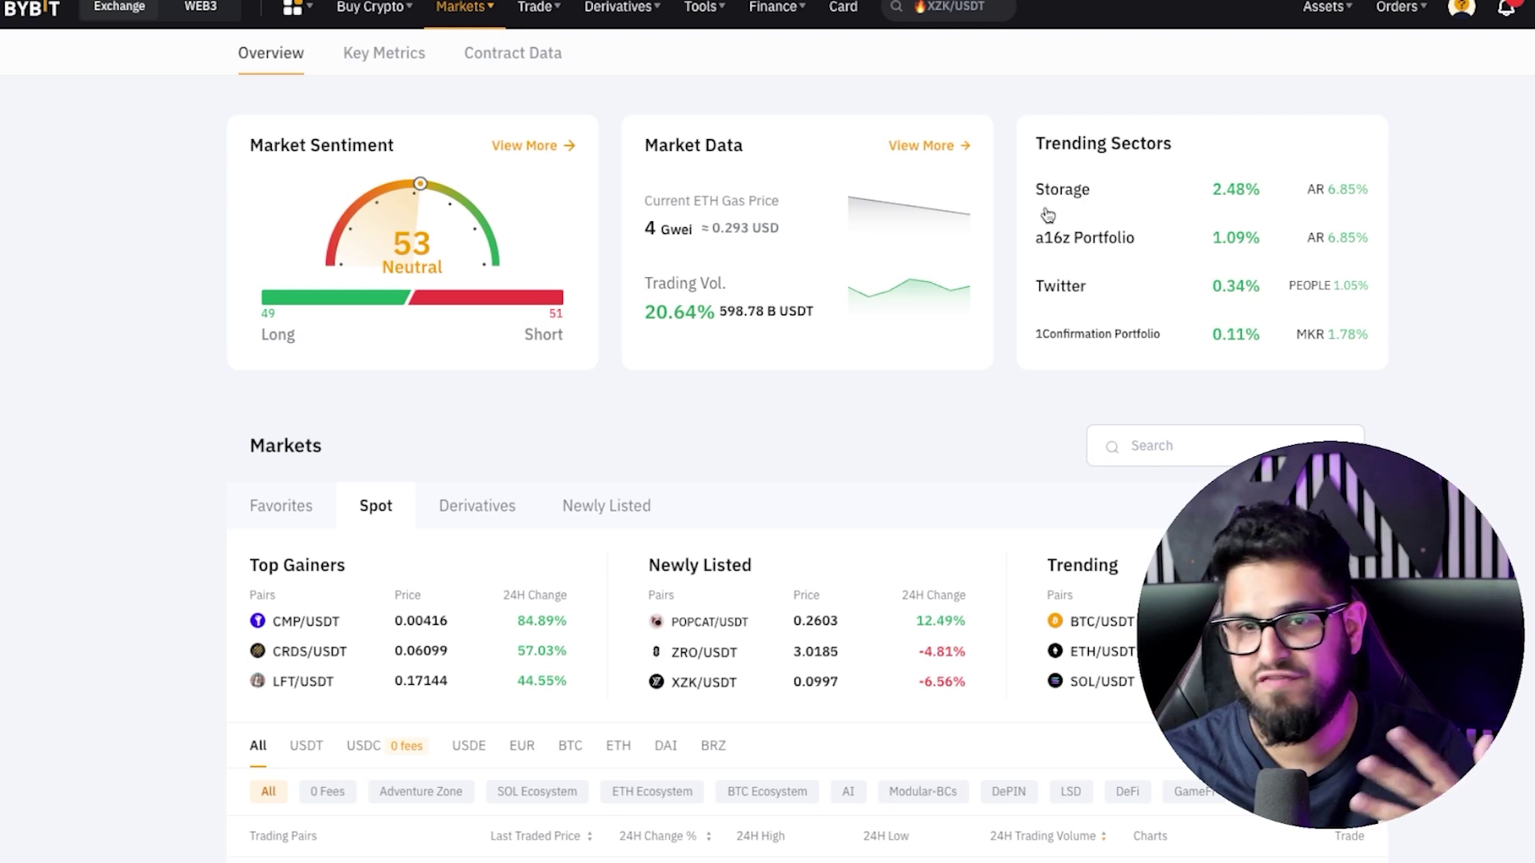
scroll(990, 416, "down", 3)
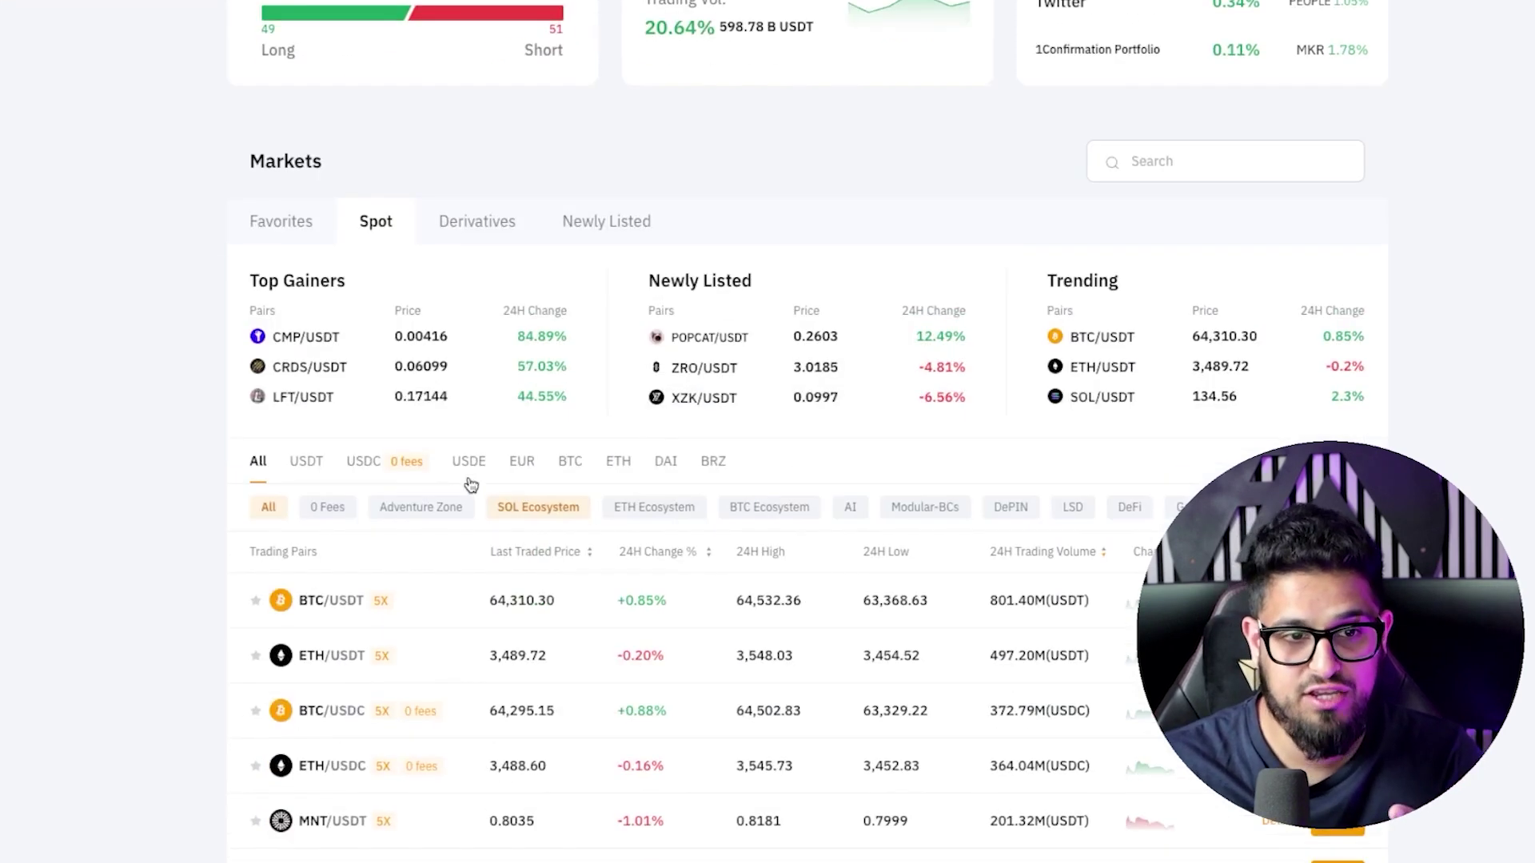
scroll(467, 328, "down", 3)
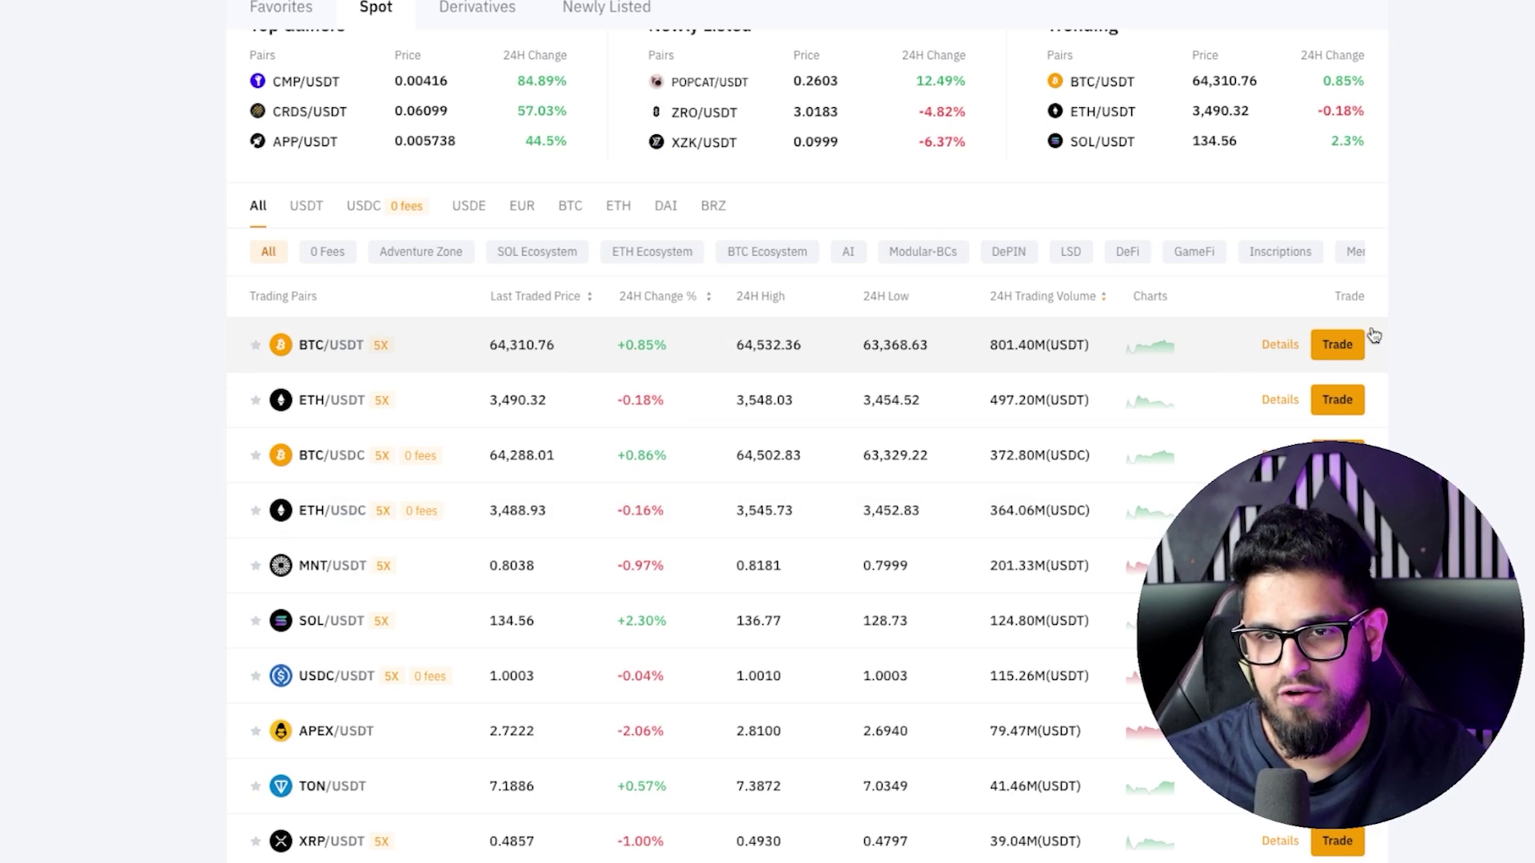
scroll(557, 352, "down", 1)
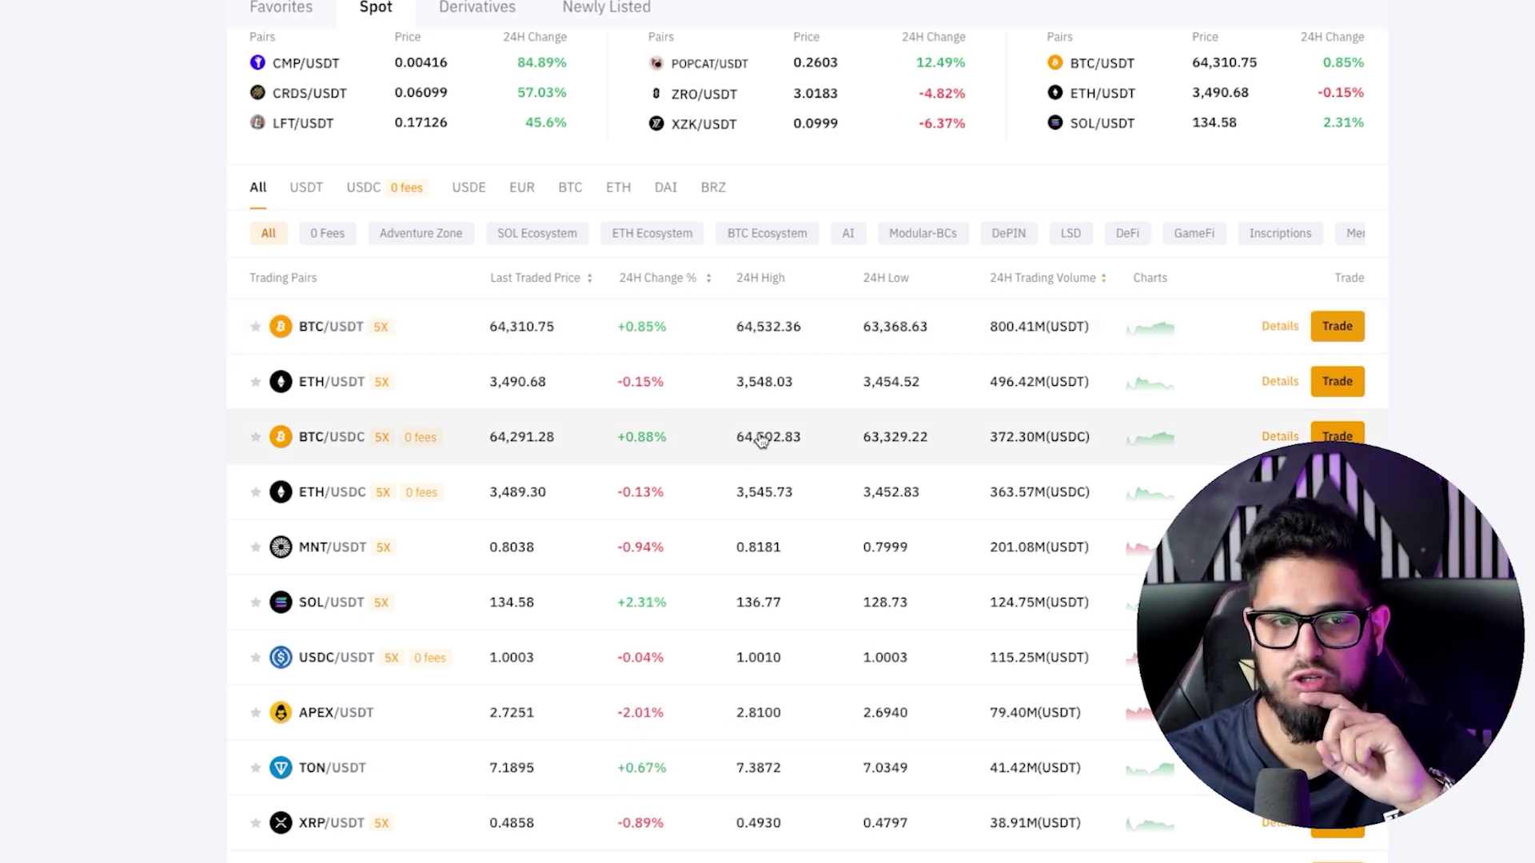
scroll(568, 315, "up", 1)
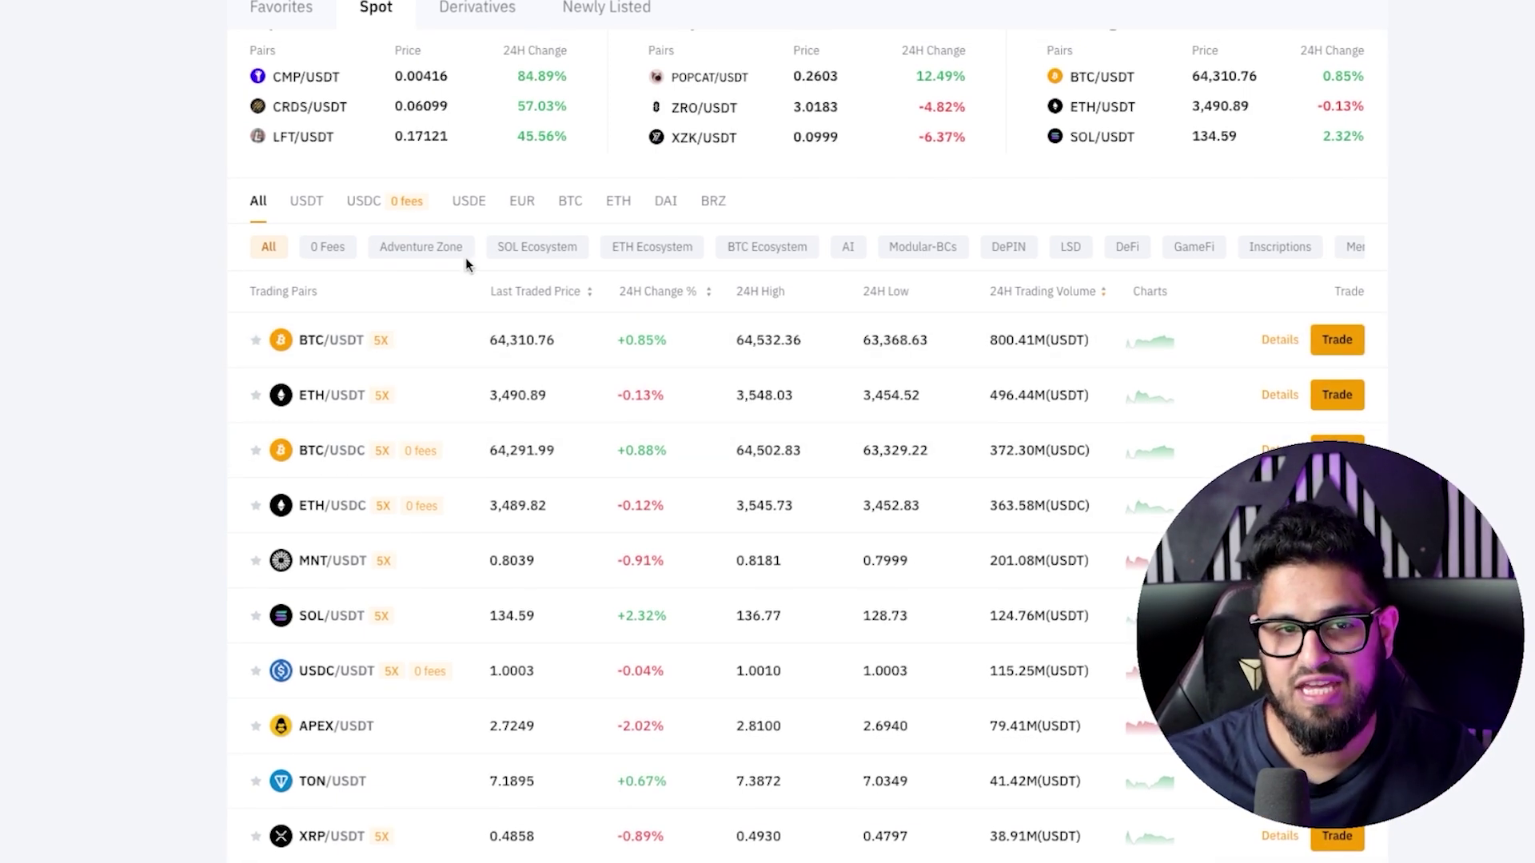
- Filter the spot markets to the ETH Ecosystem and look through its trading pairs
left_click(622, 249)
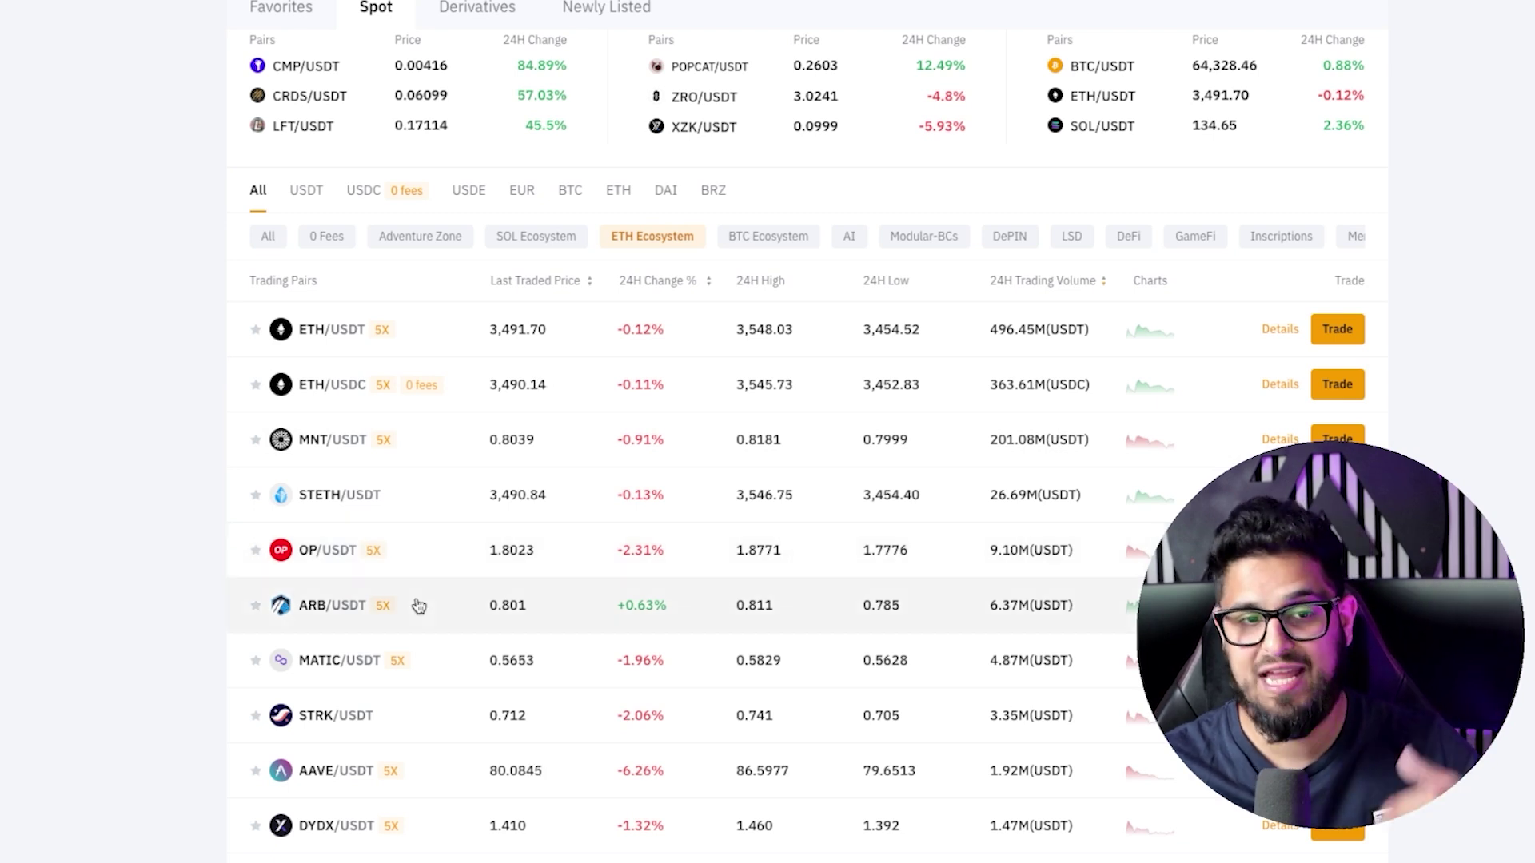
scroll(411, 661, "down", 3)
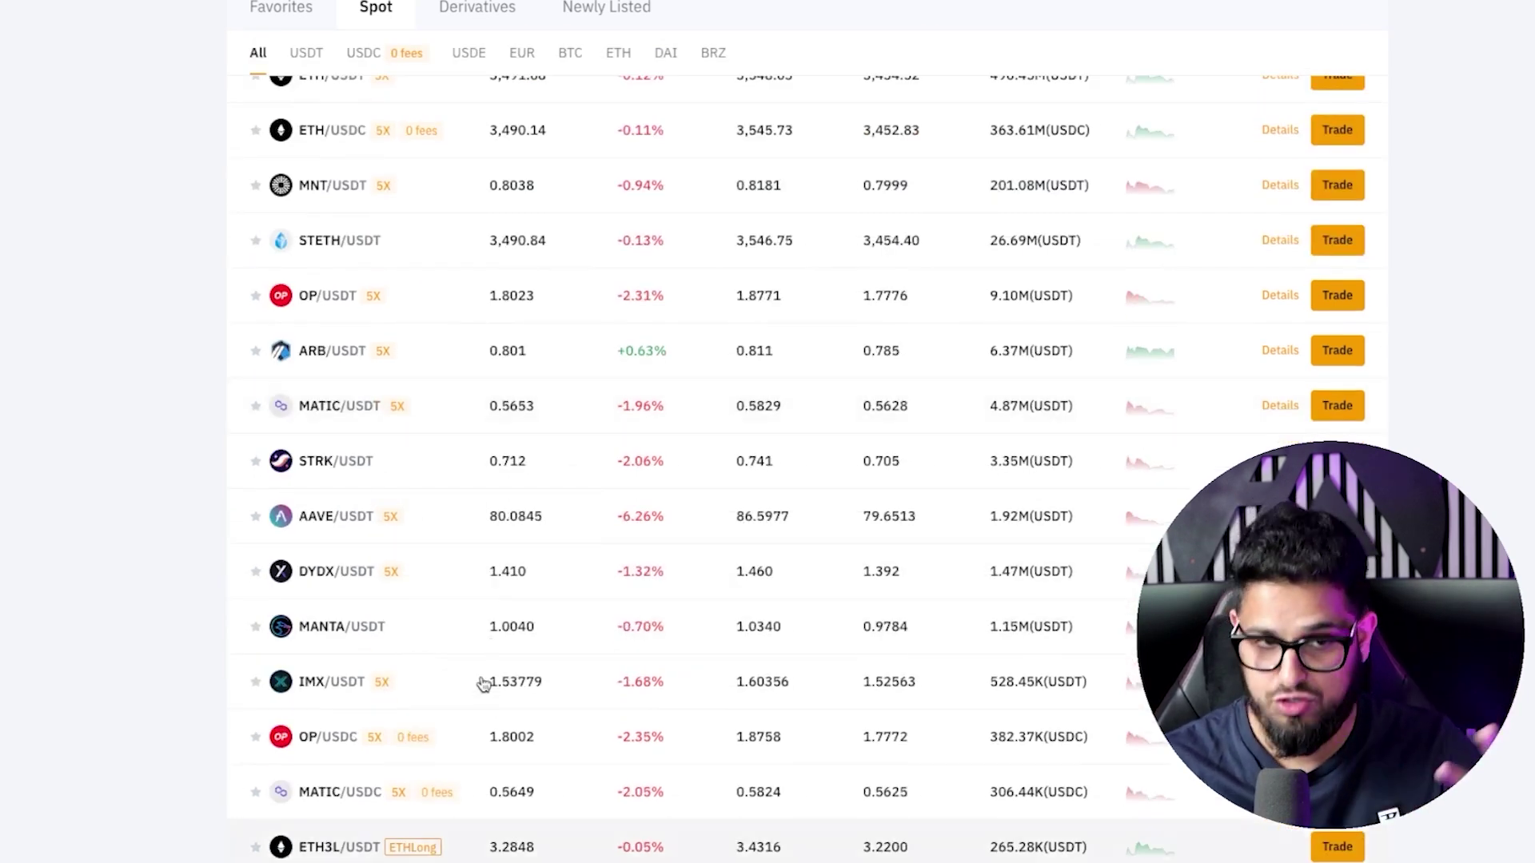
scroll(488, 664, "up", 2)
scroll(499, 629, "up", 4)
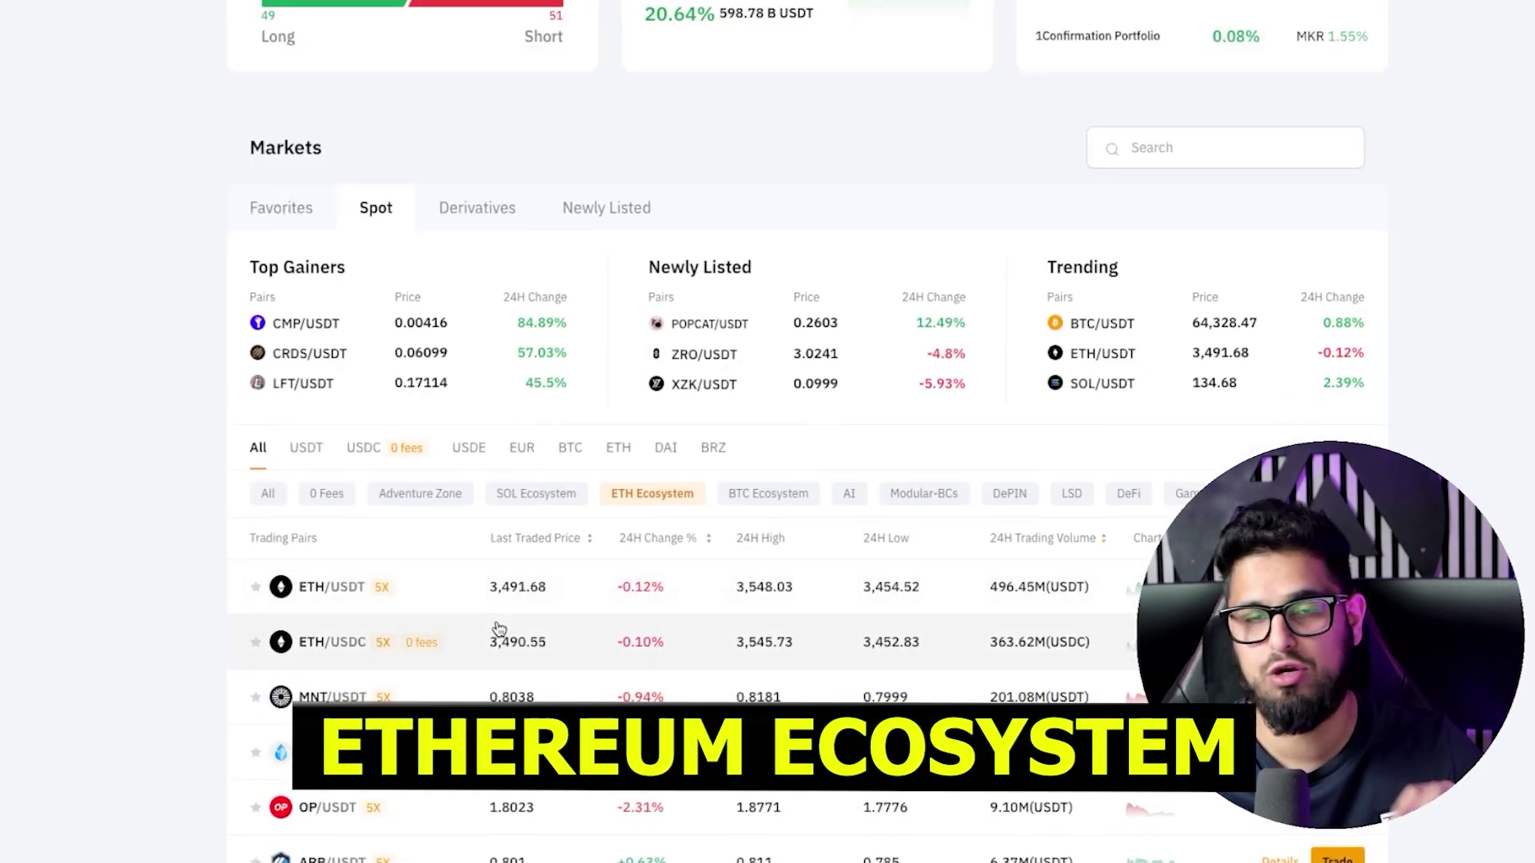
scroll(499, 629, "up", 4)
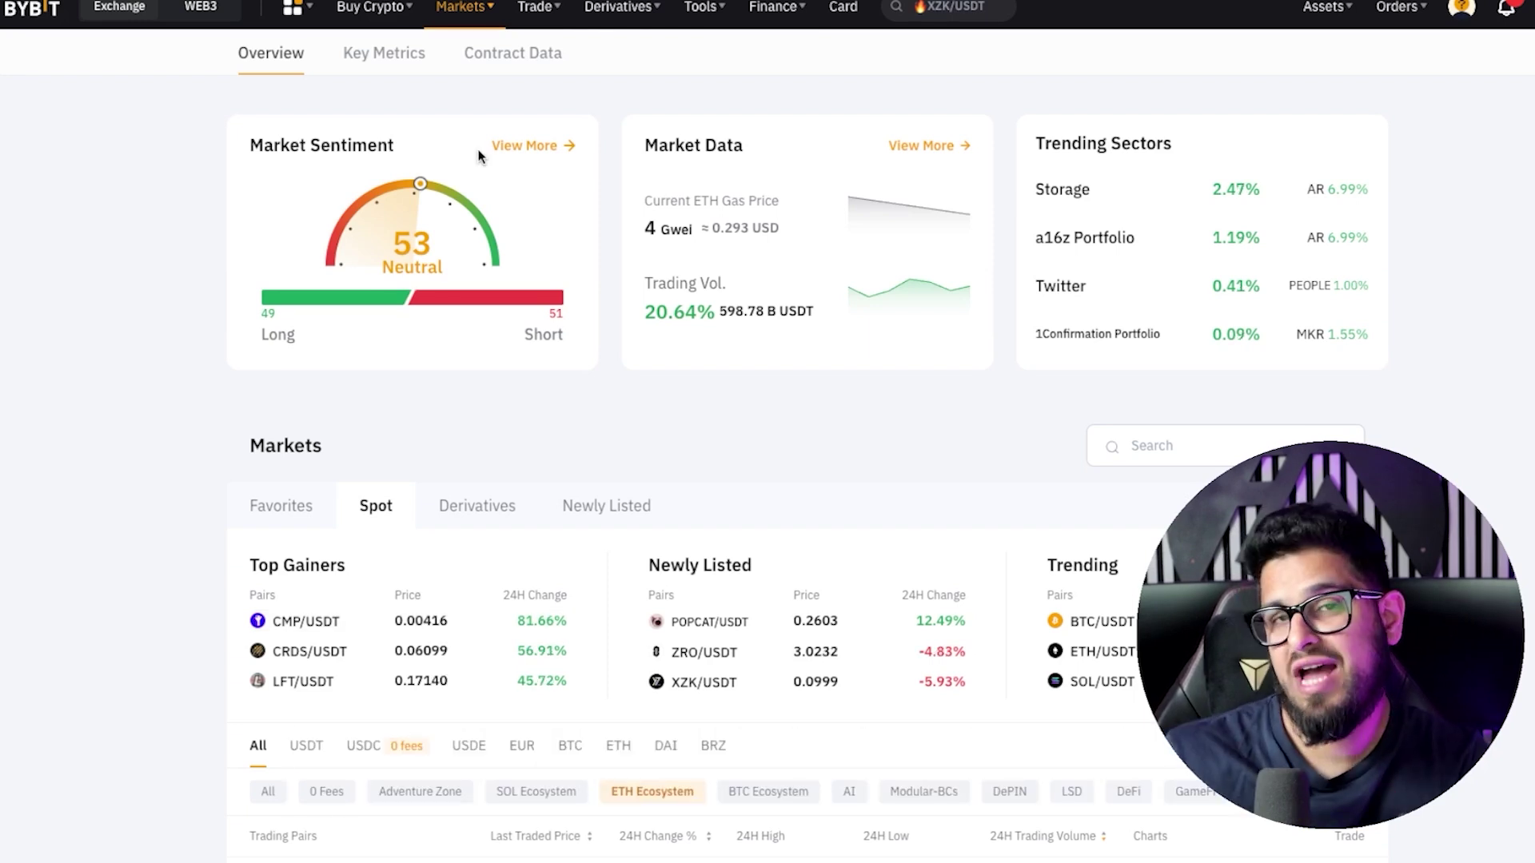
- Open the Convert page and choose BTC as the coin to convert from, with Funding as the account
mouse_move(551, 18)
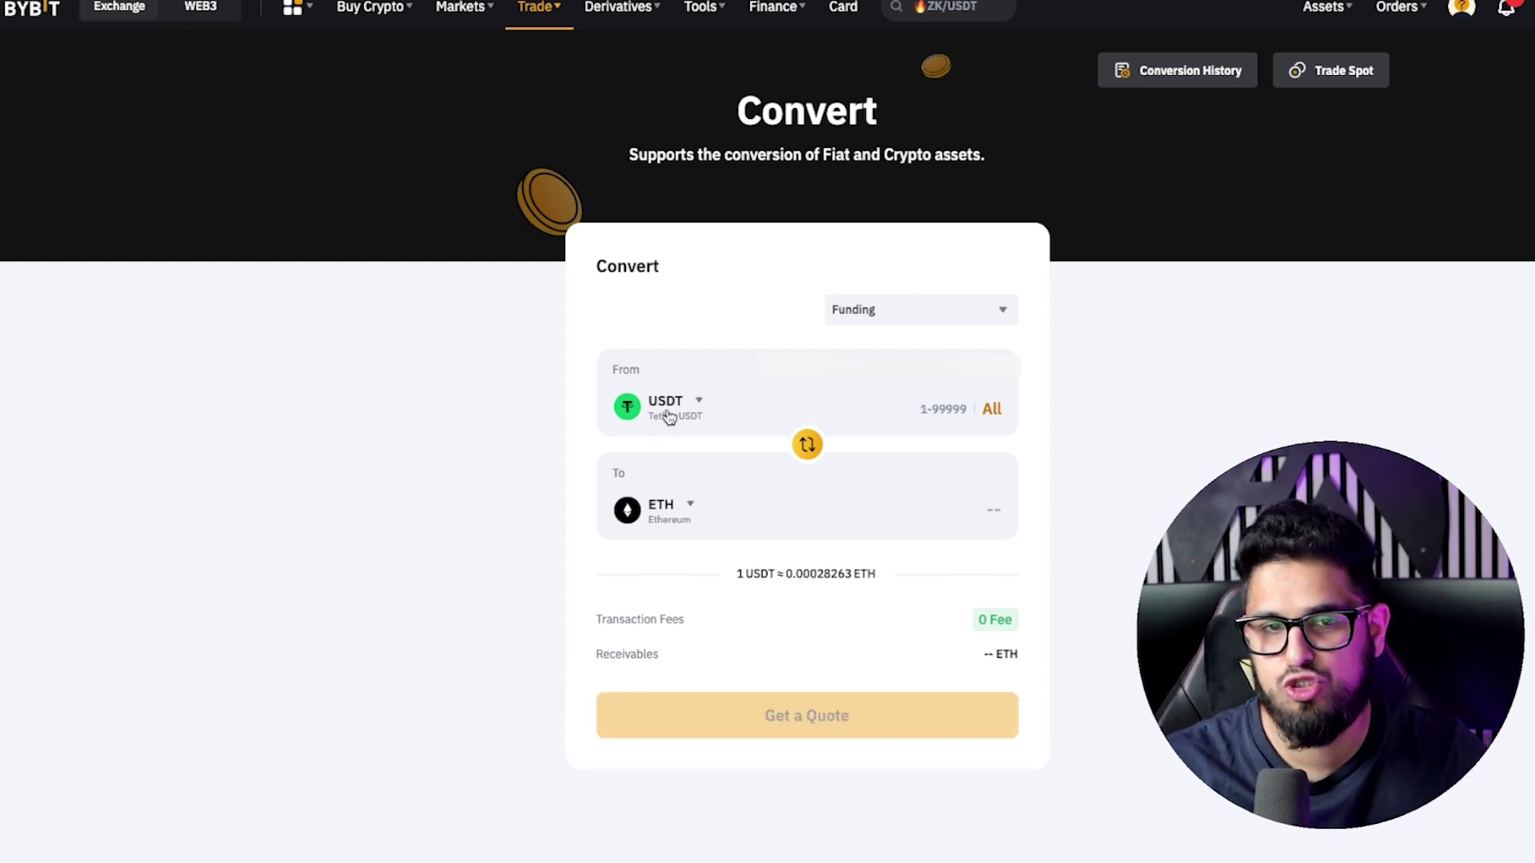
left_click(668, 412)
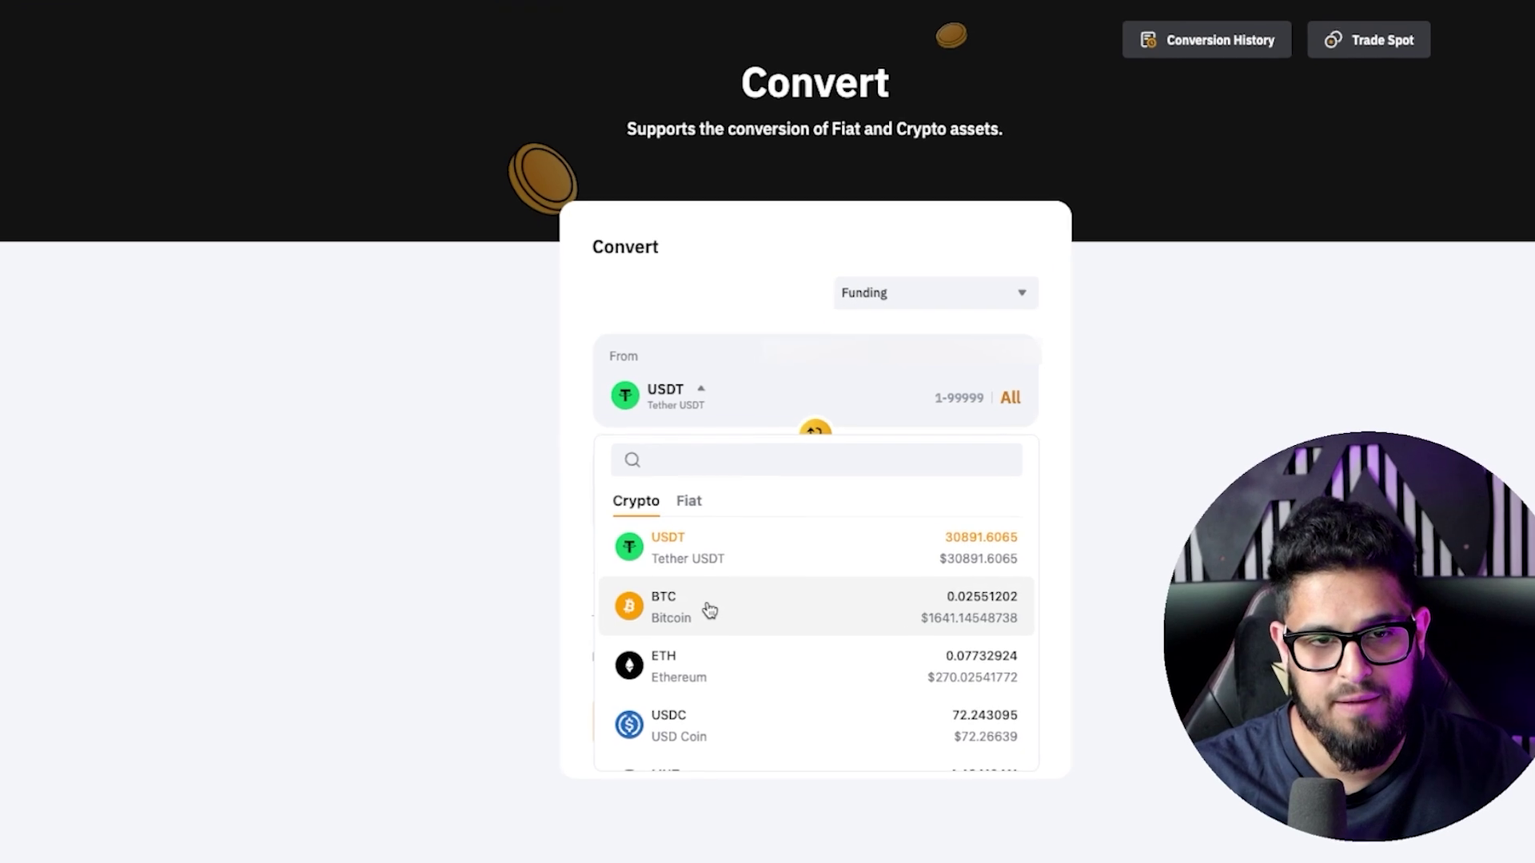
left_click(710, 611)
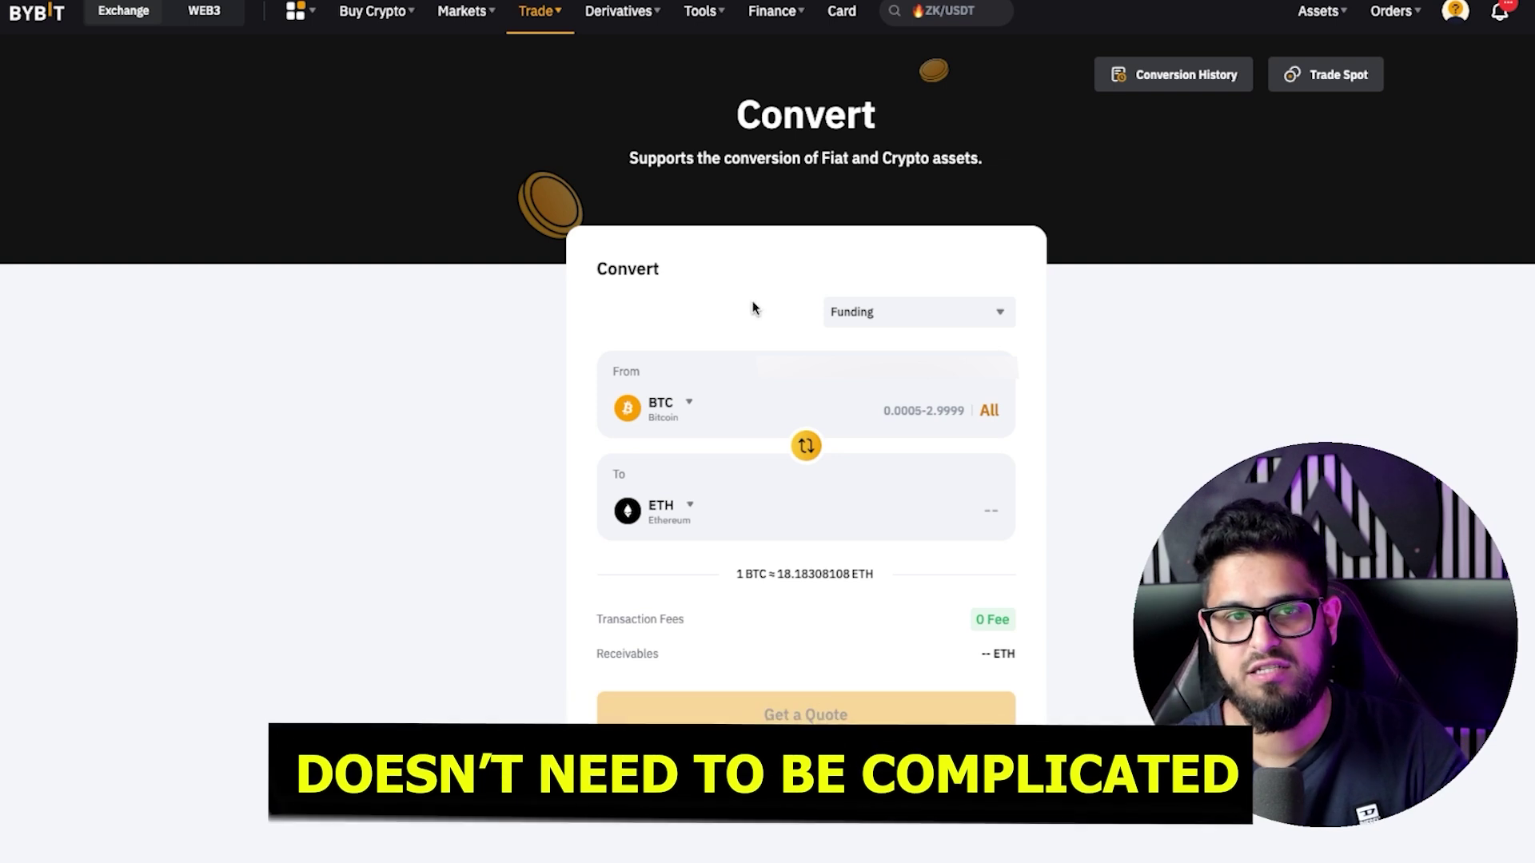
- Open the BTC/USDT spot trading page, show a longer stretch of the chart and stretch its price scale
mouse_move(540, 11)
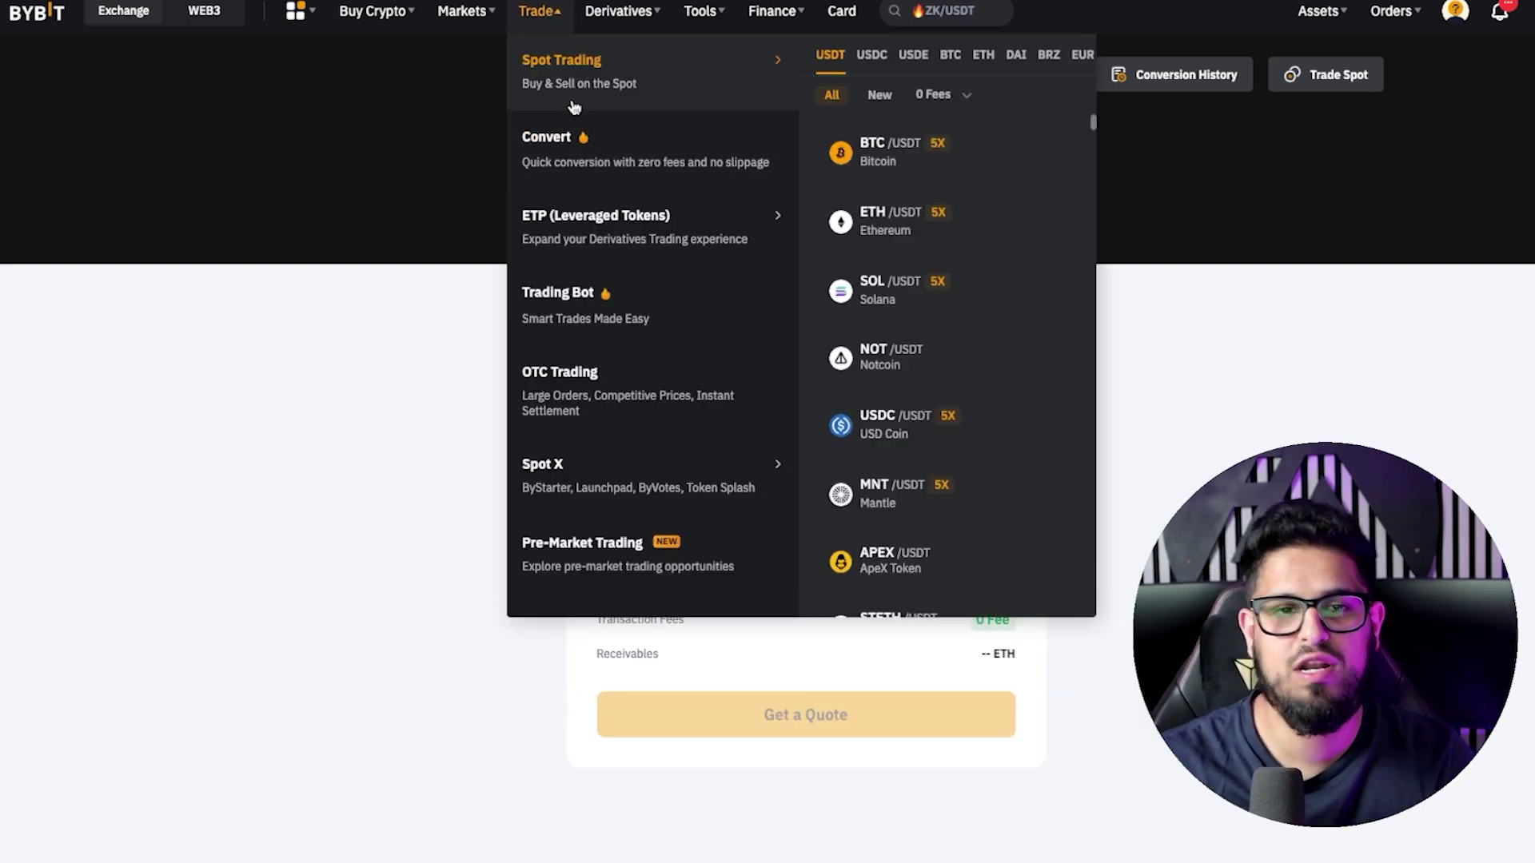
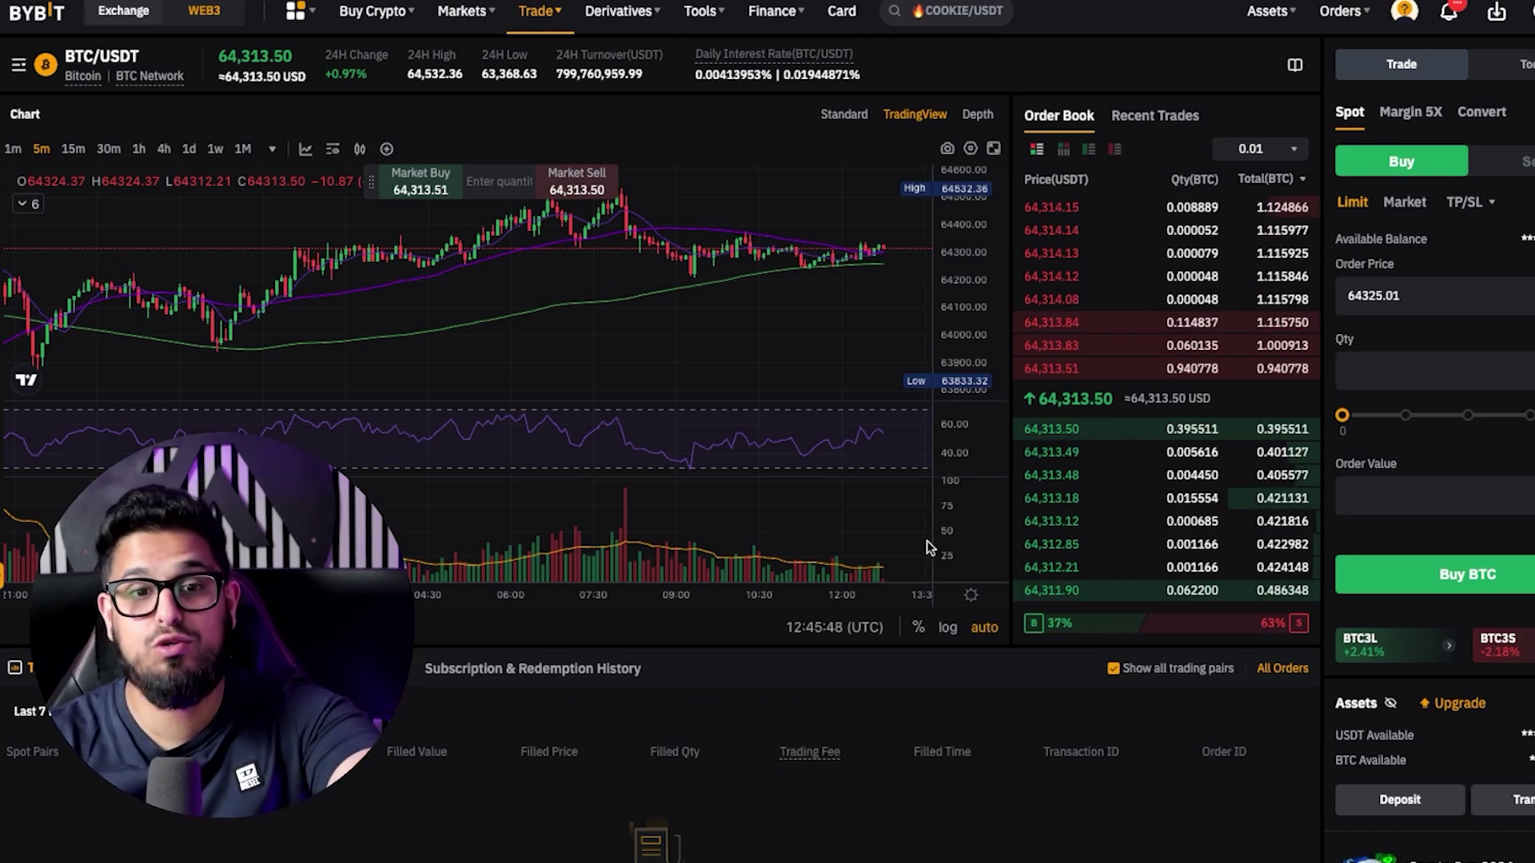
scroll(754, 354, "down", 2)
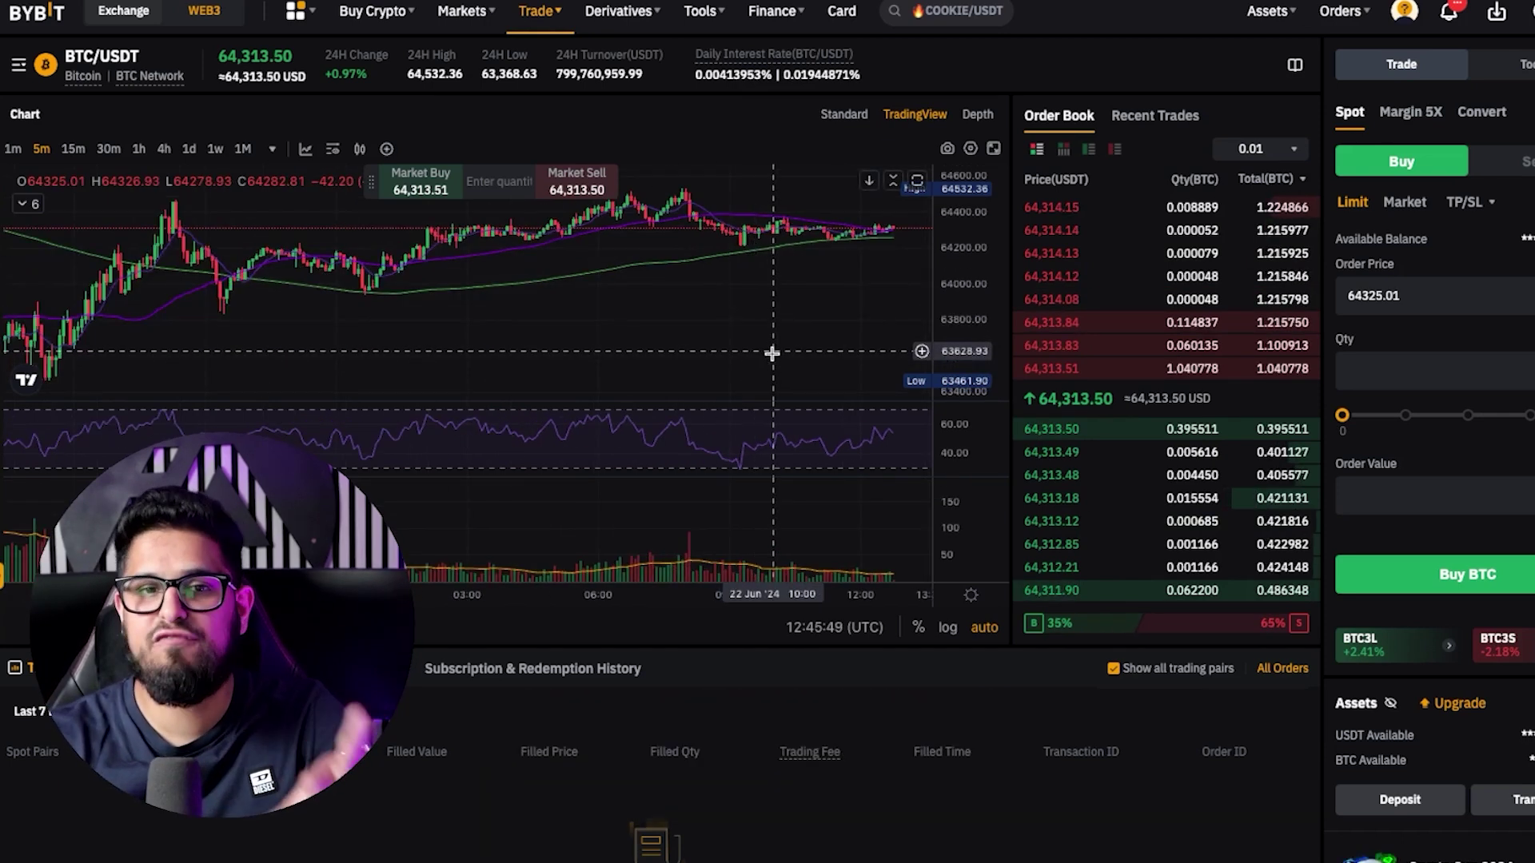
left_click_drag(967, 311, 967, 264)
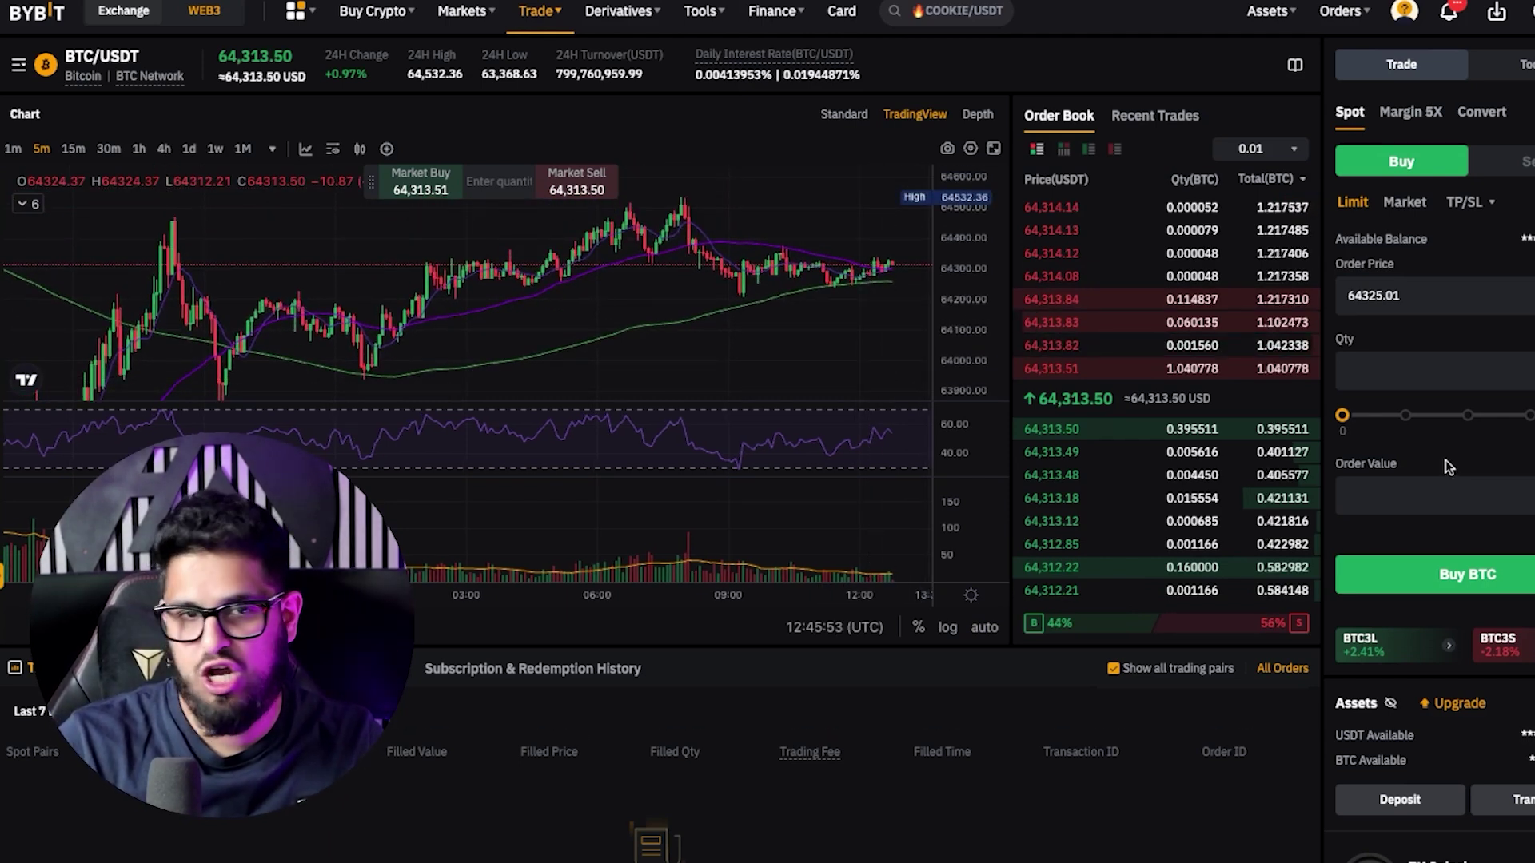
- Compare the Standard chart with the TradingView chart, keep TradingView and enlarge the oscillator pane below the price chart
left_click(844, 116)
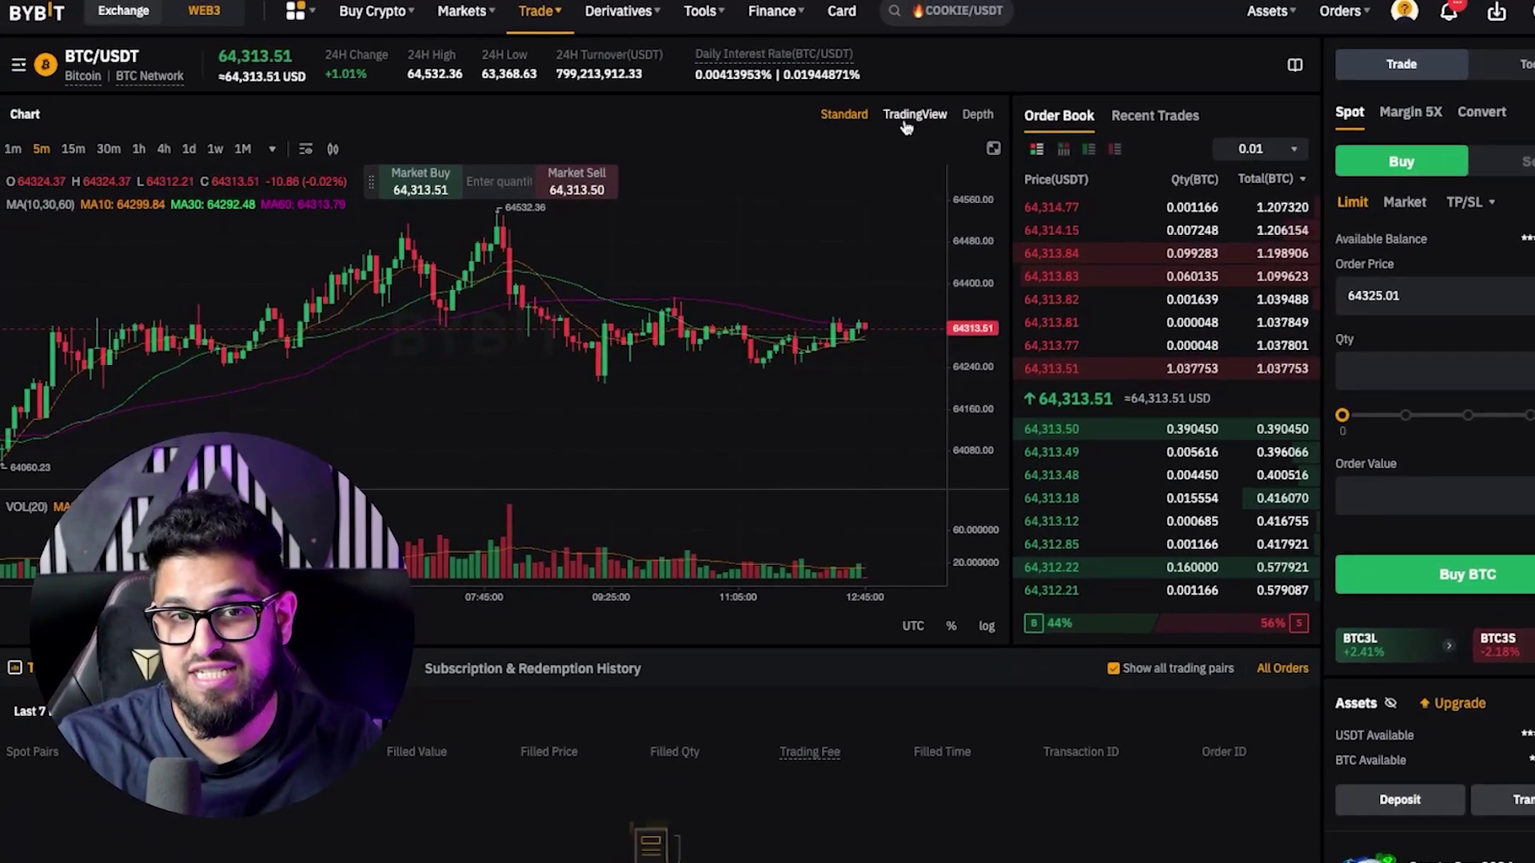
left_click(906, 124)
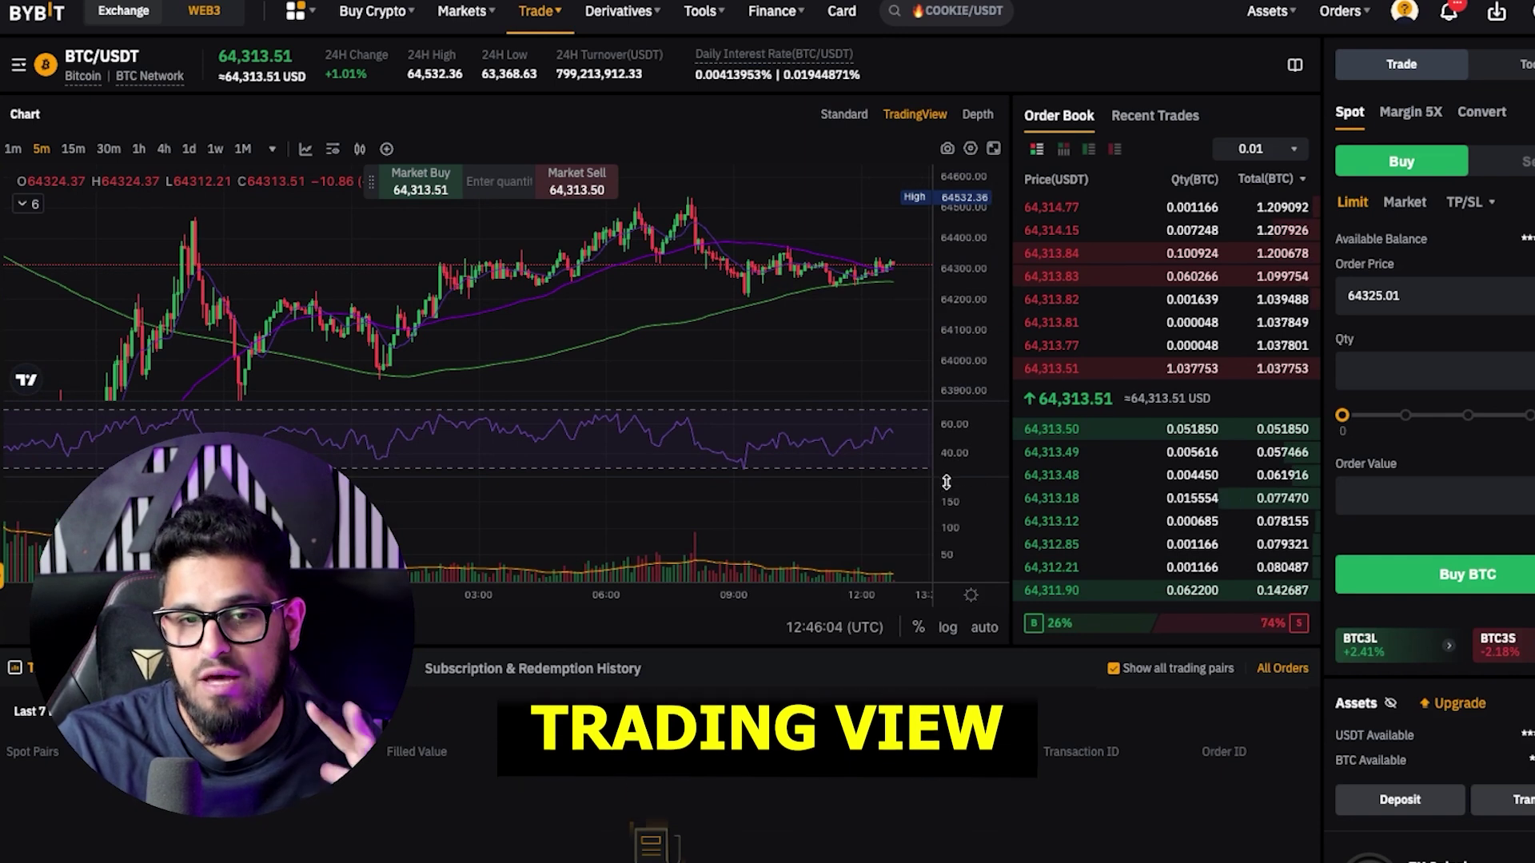
left_click_drag(937, 478, 939, 528)
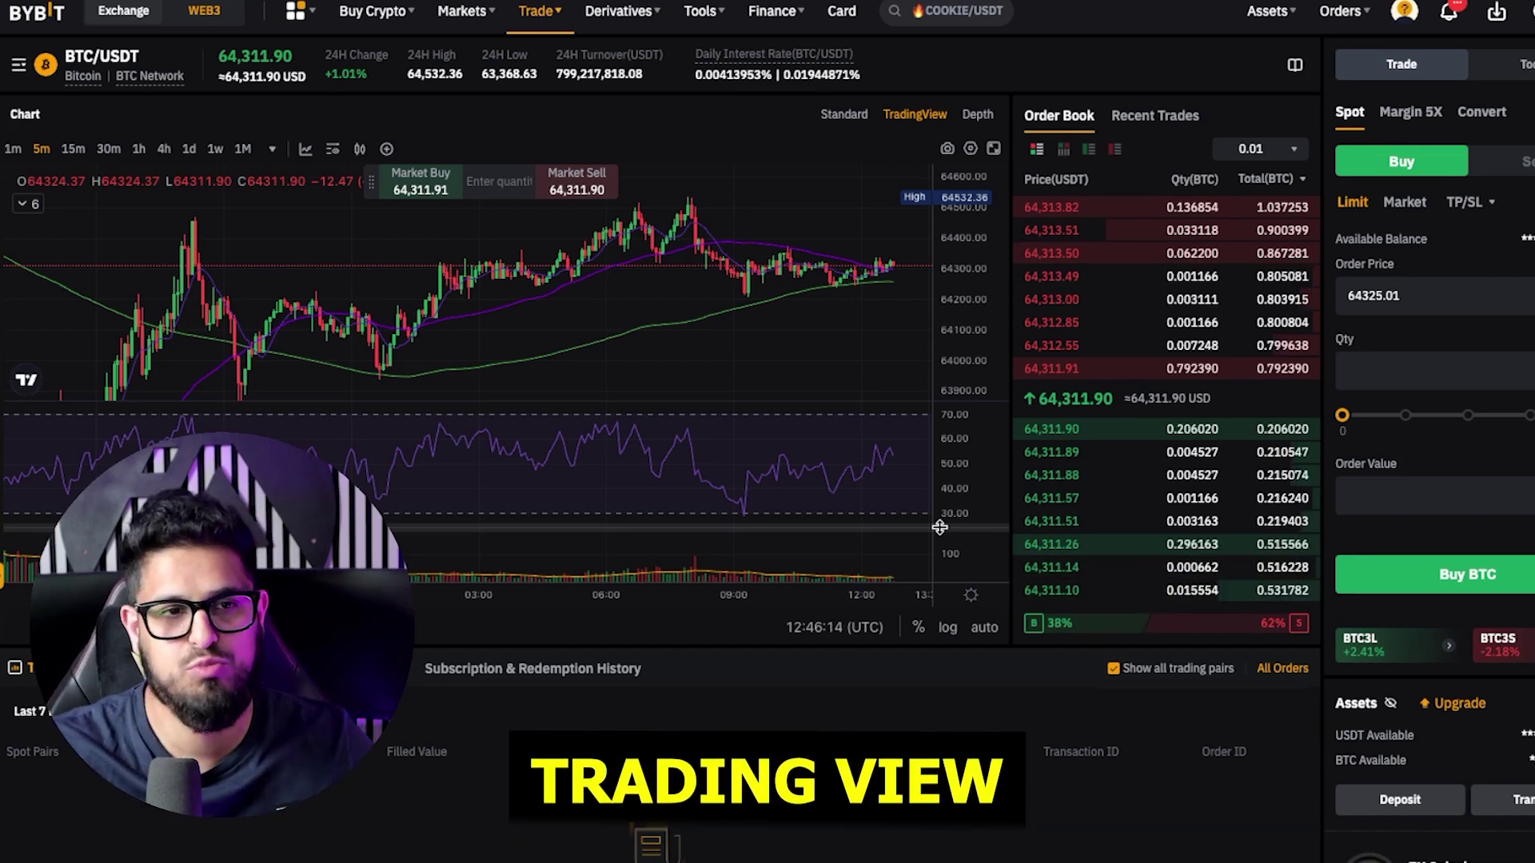
- Review the available chart types and the list of spot trading pairs, keeping candles and BTC/USDT
left_click(360, 149)
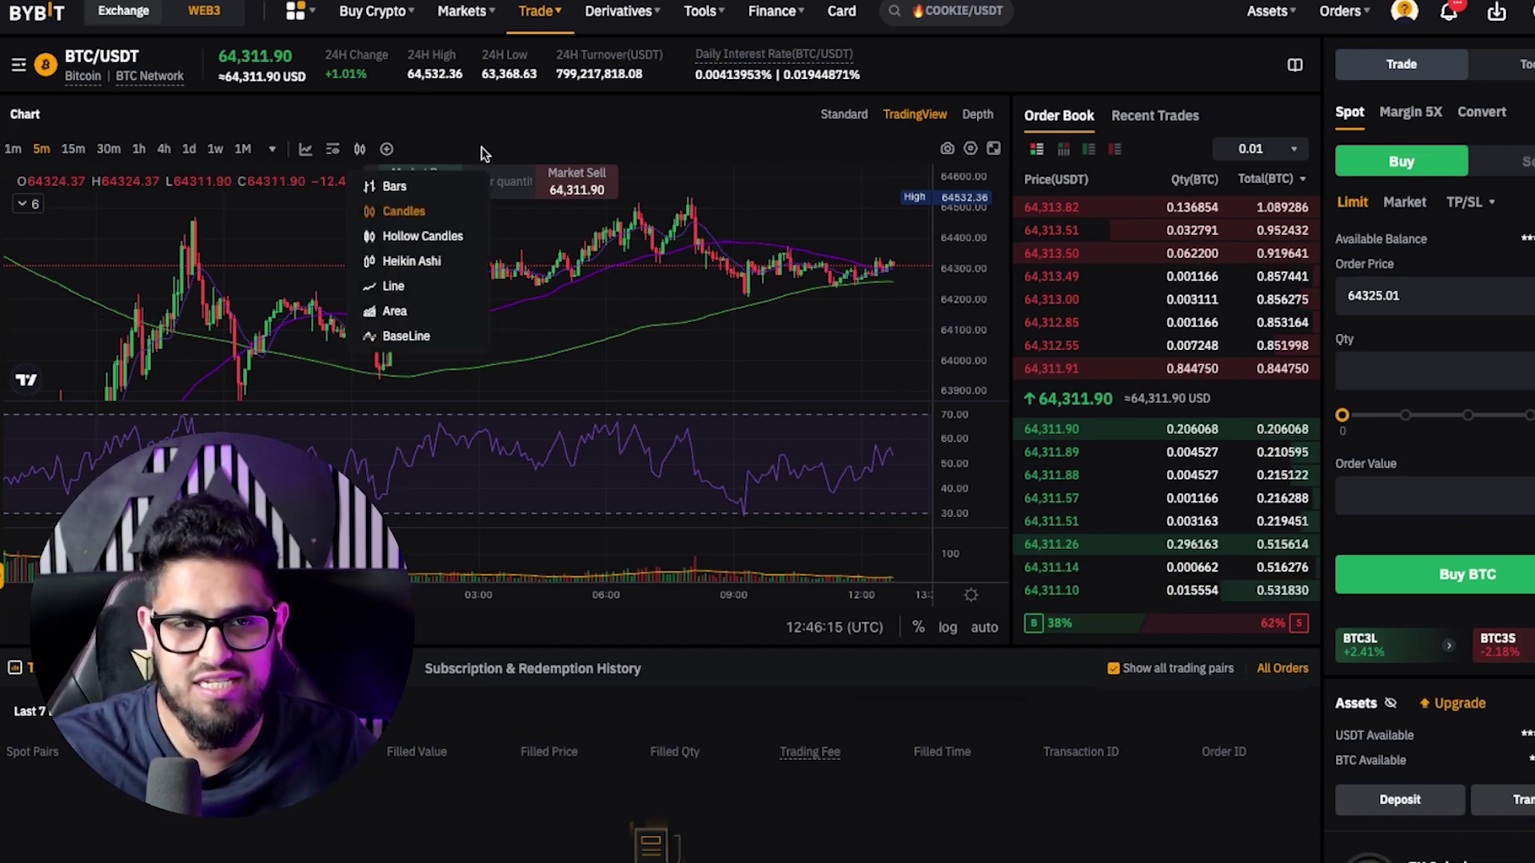
left_click(590, 210)
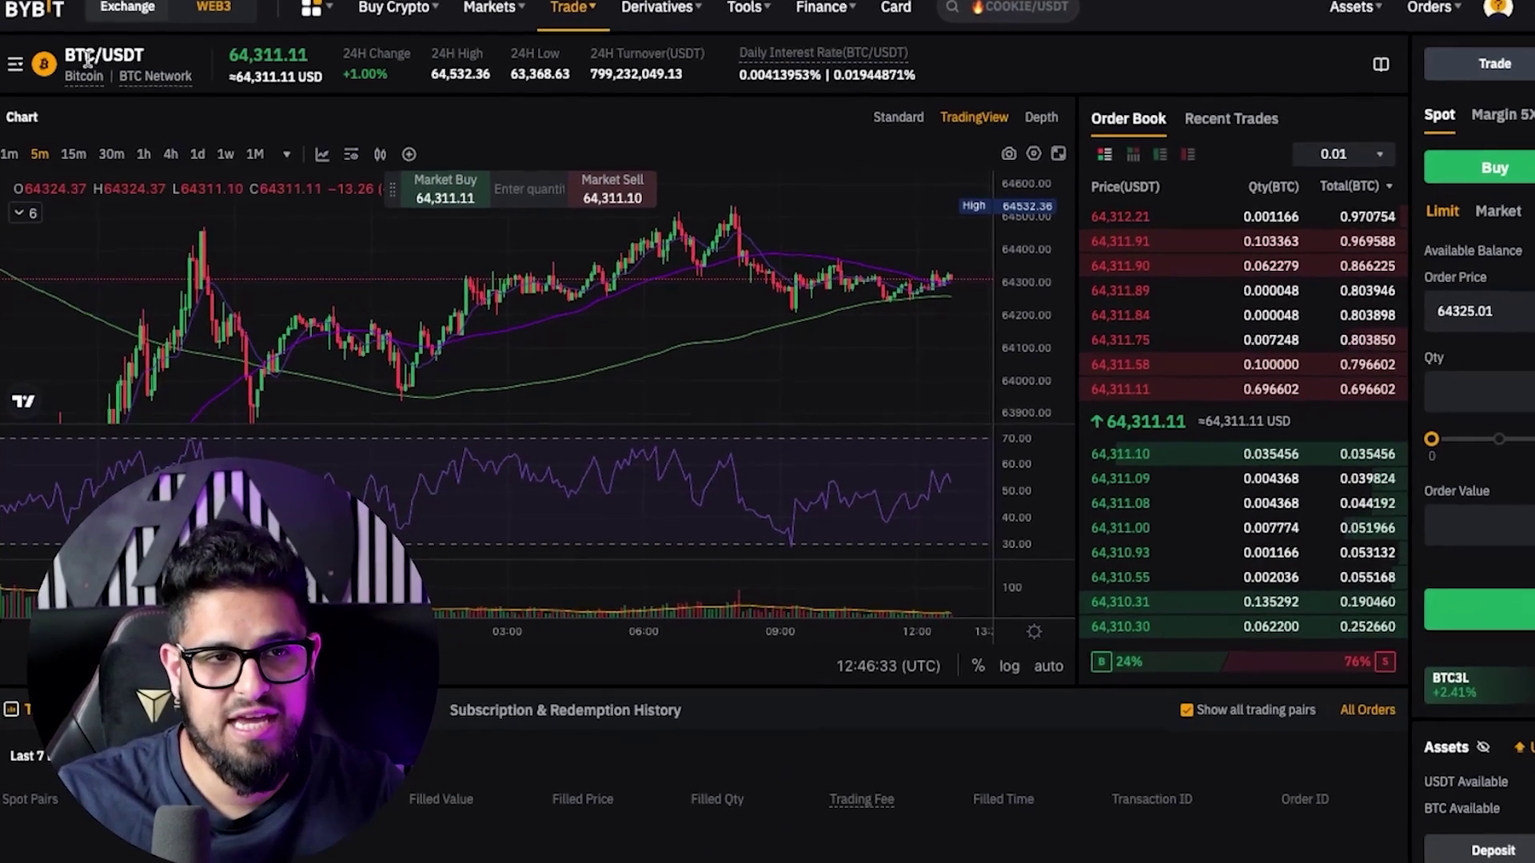
mouse_move(54, 73)
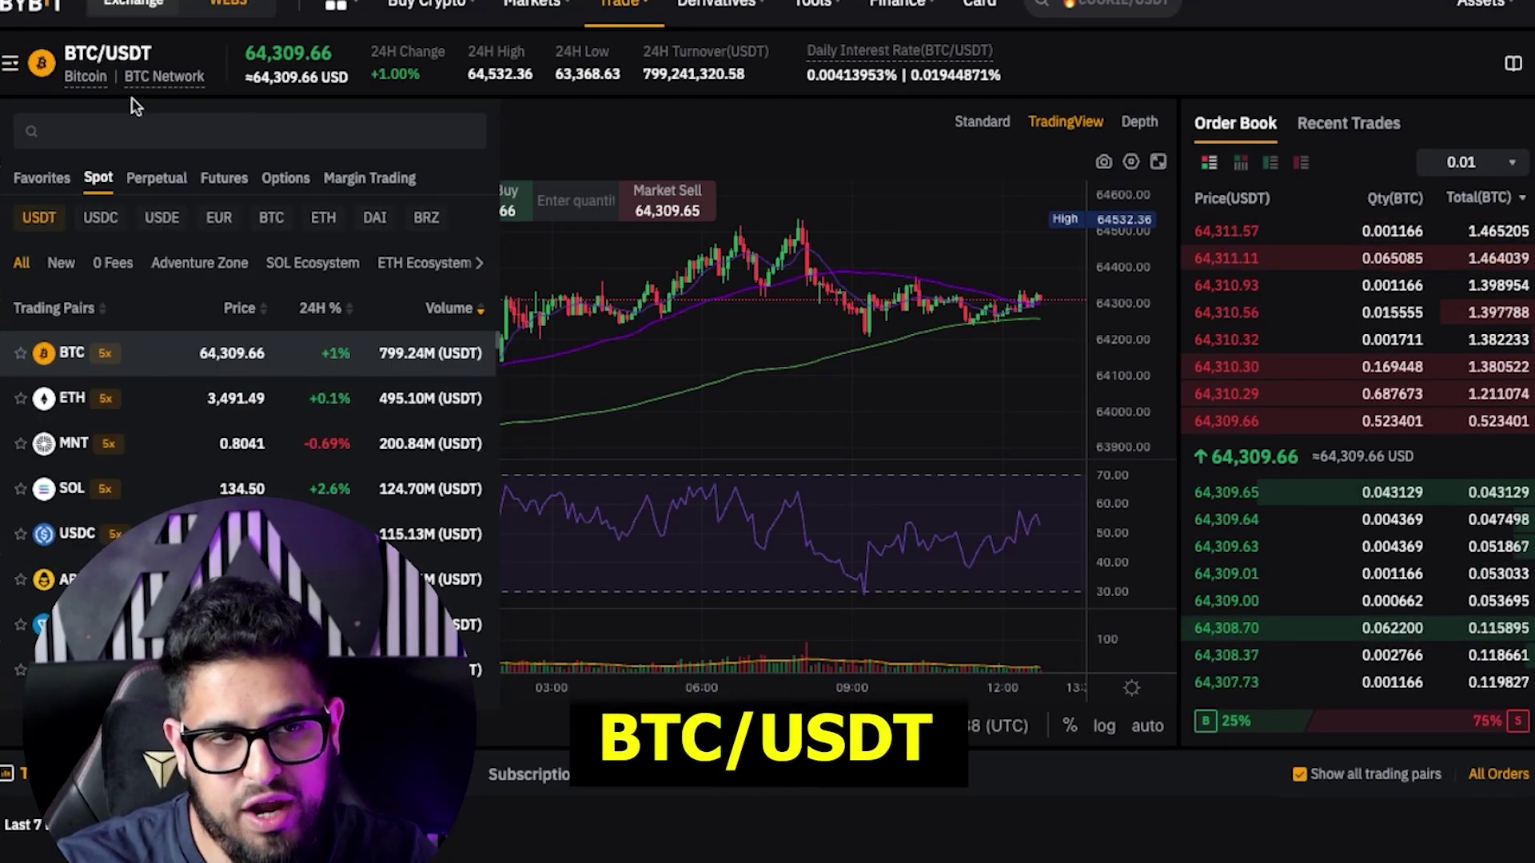
mouse_move(140, 73)
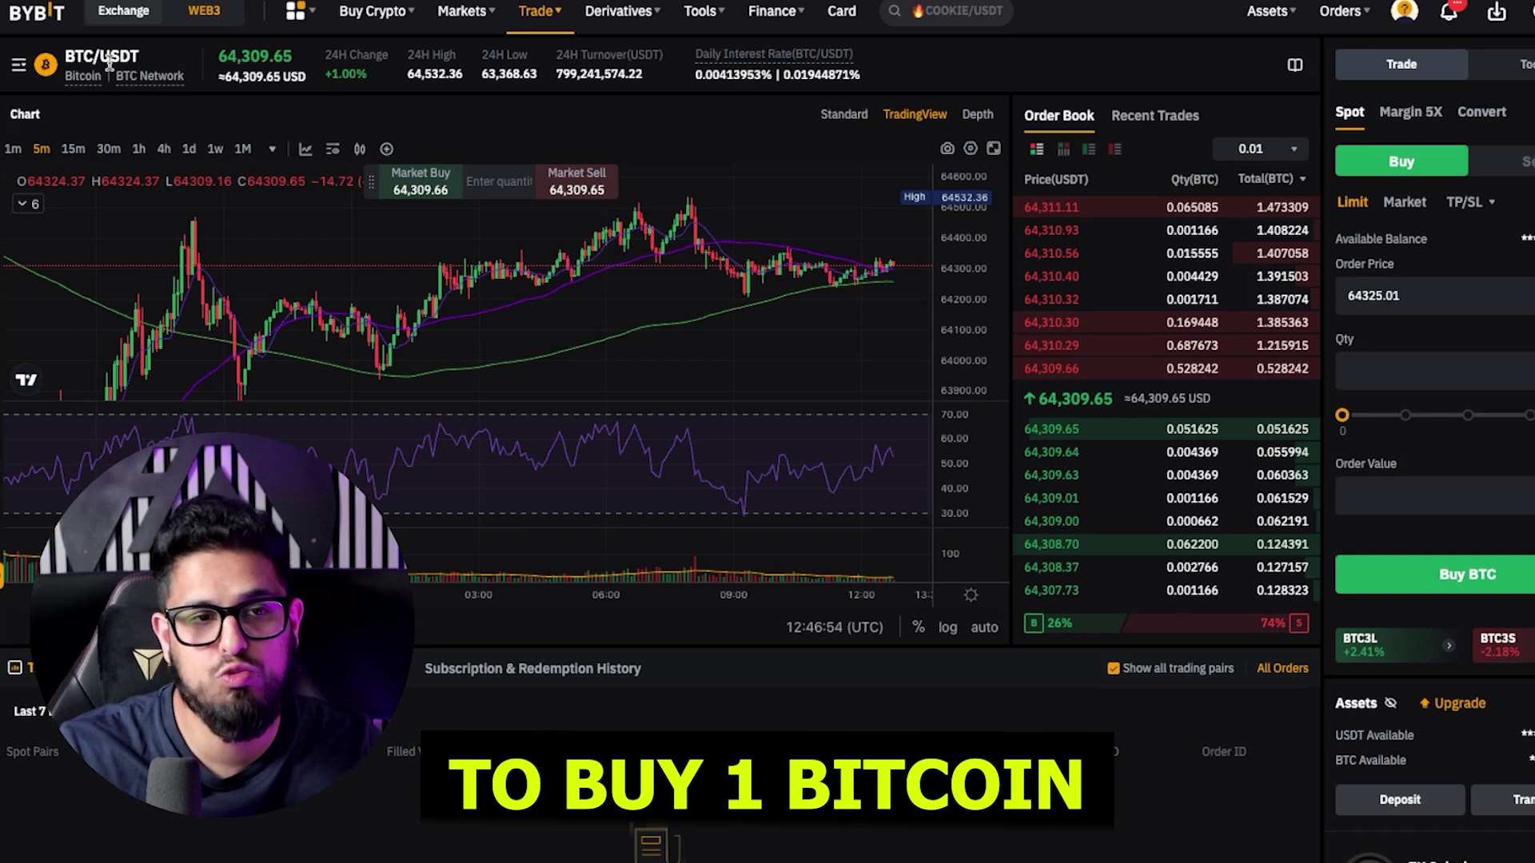
left_click(44, 73)
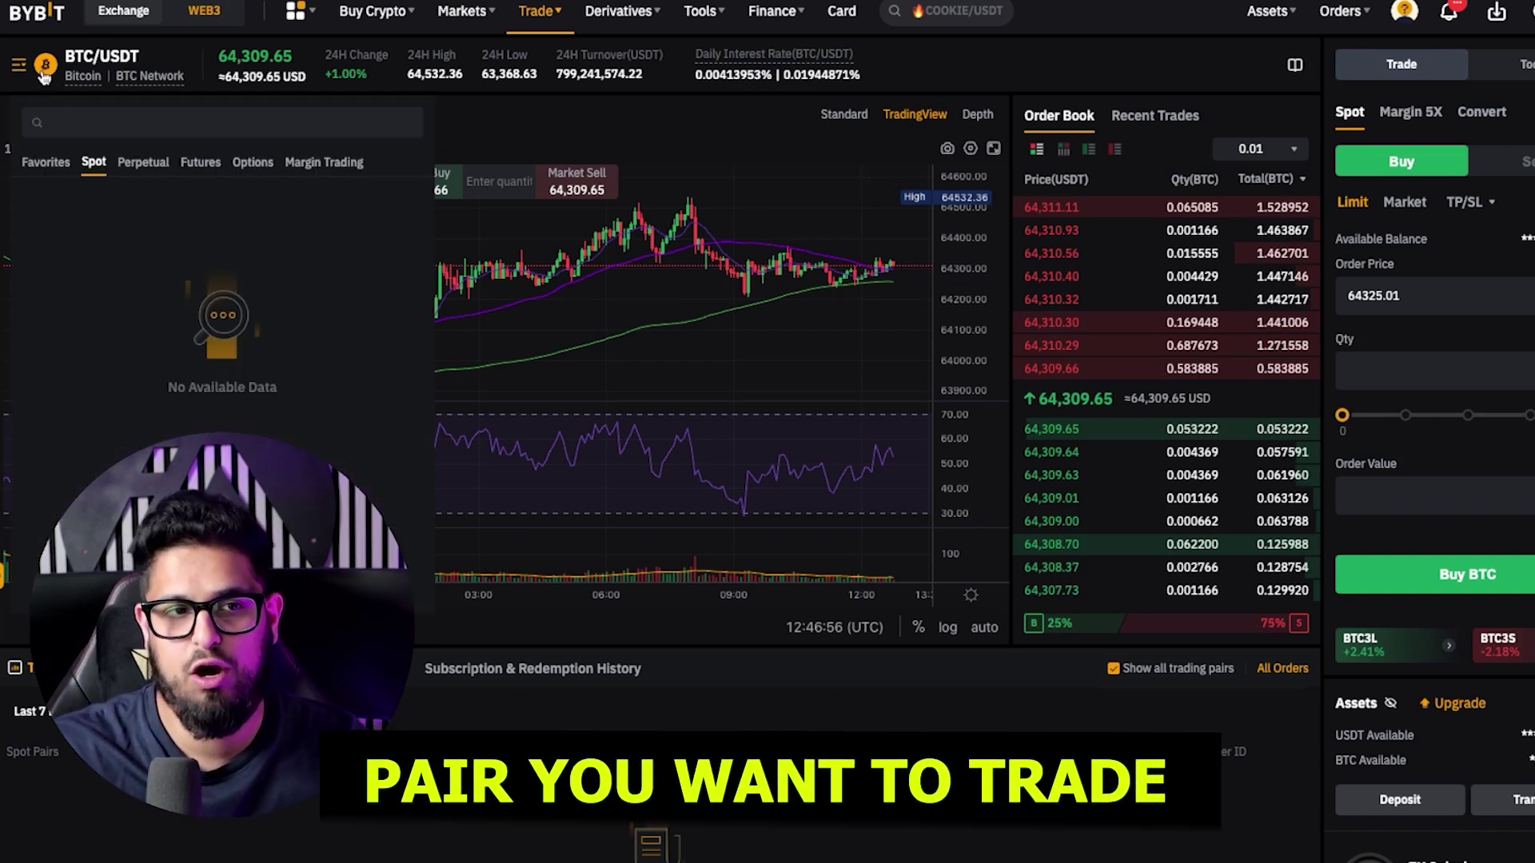
left_click(696, 376)
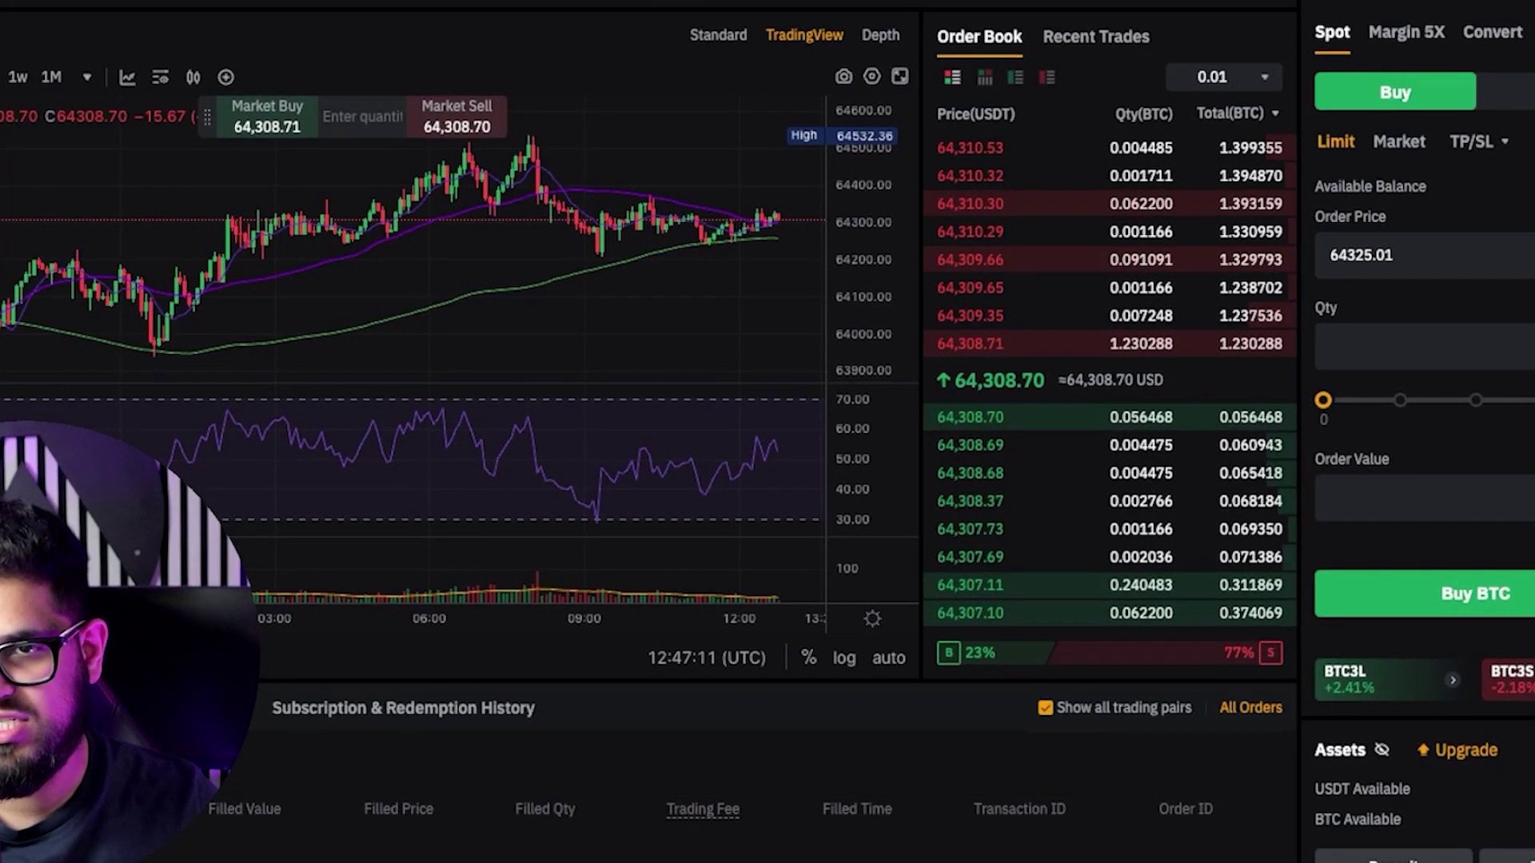
- Compare the BTC limit order forms for buying and selling, including the quantity entry, and leave the form on selling
left_click(1523, 88)
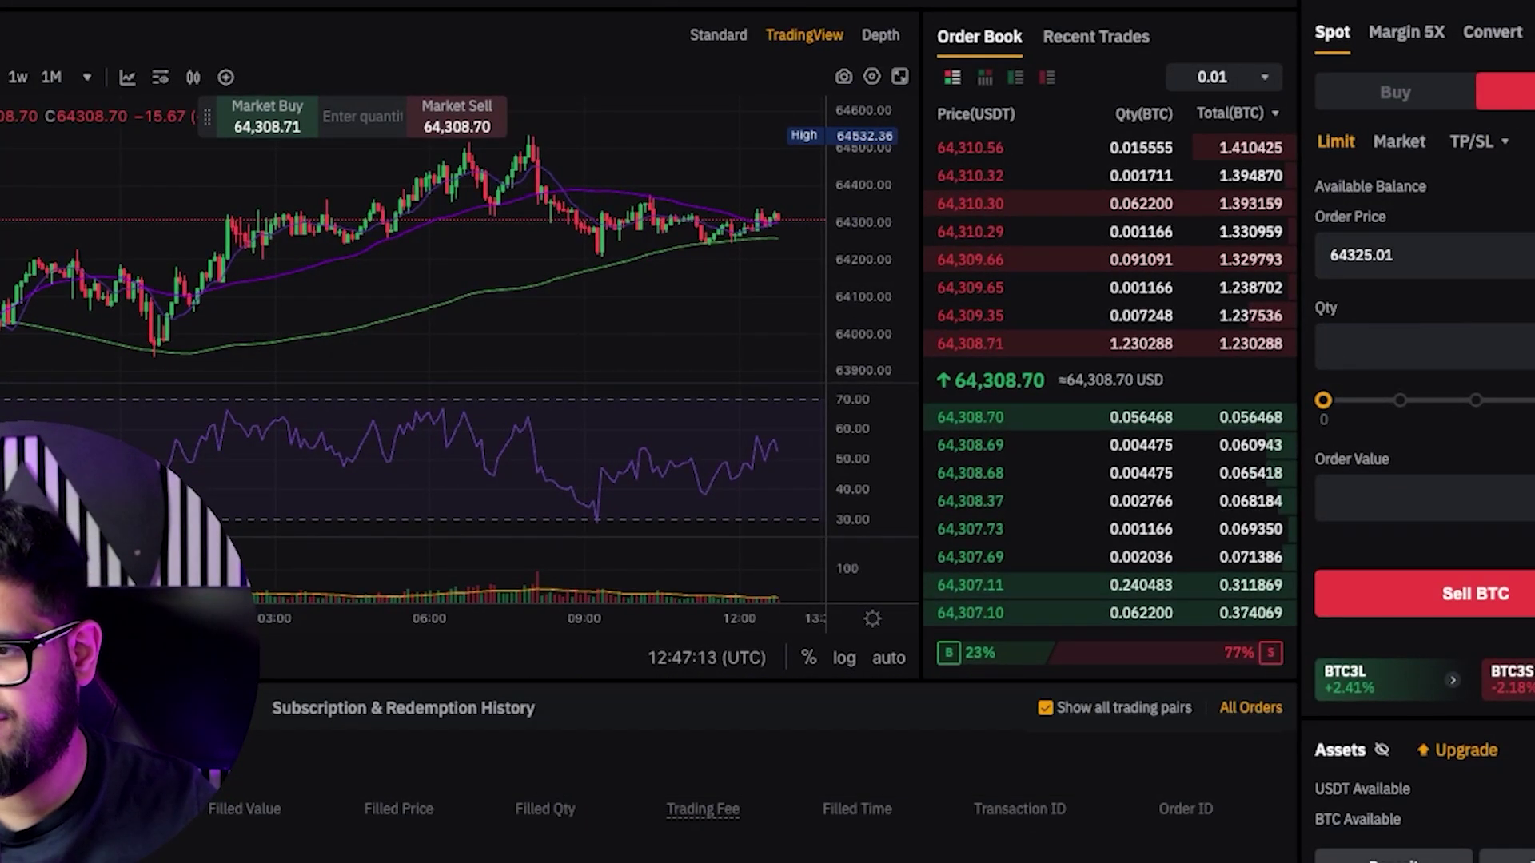
left_click(1408, 94)
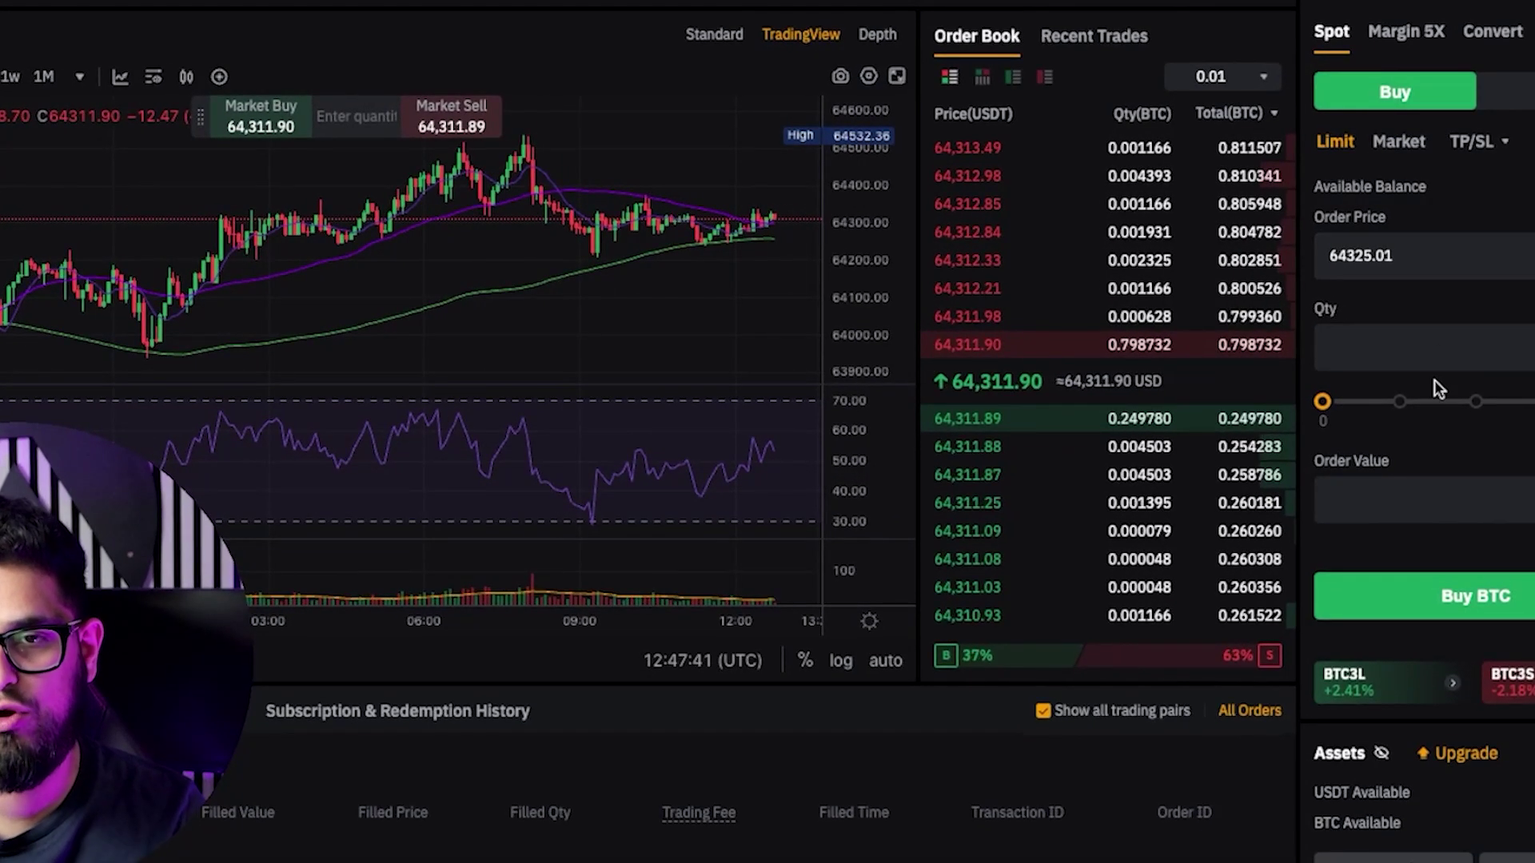
left_click(1389, 348)
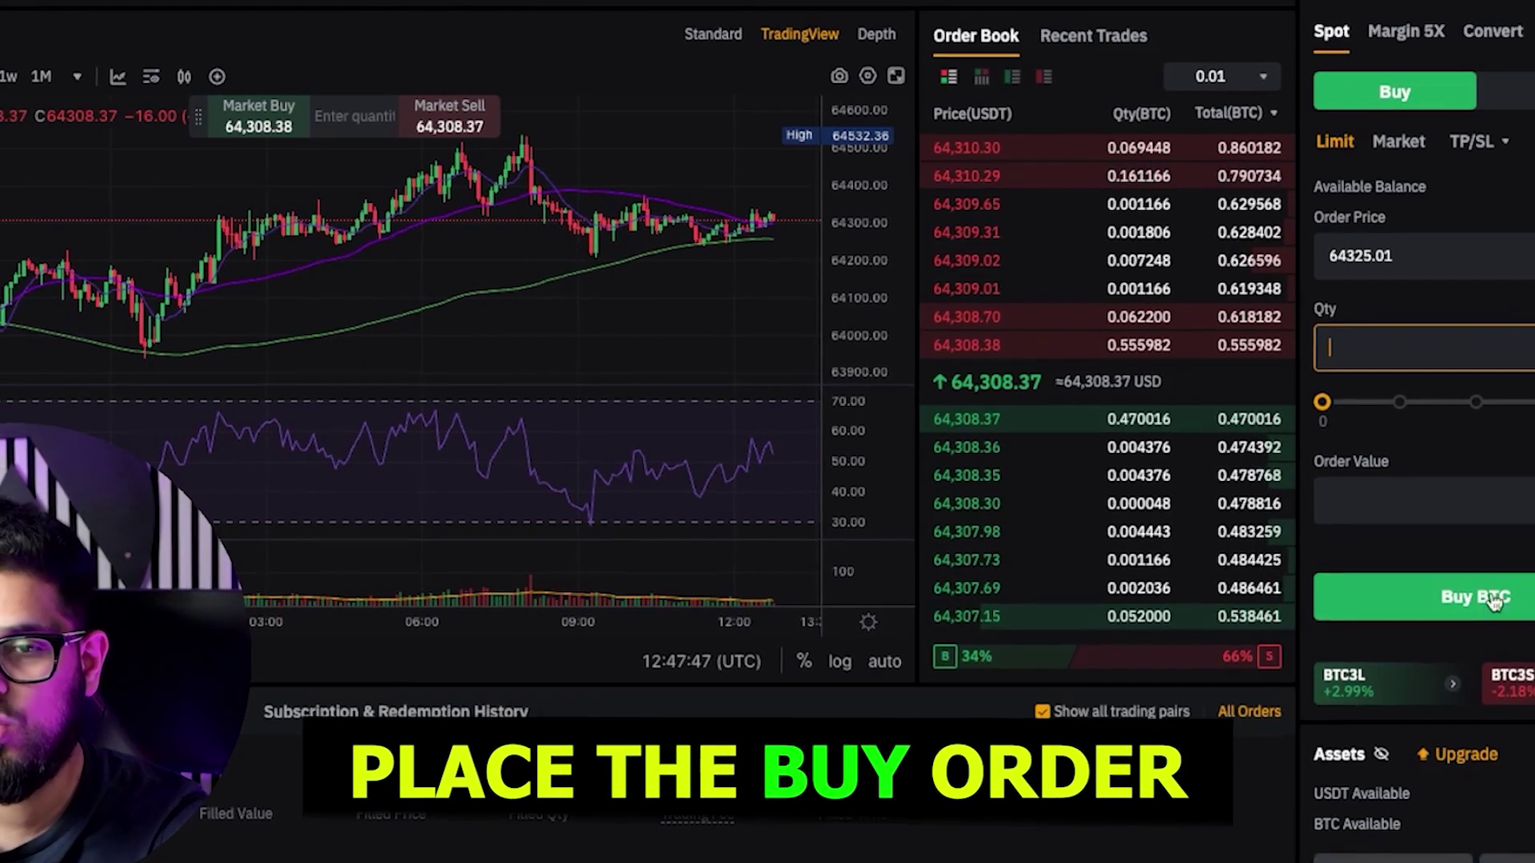
left_click(1515, 92)
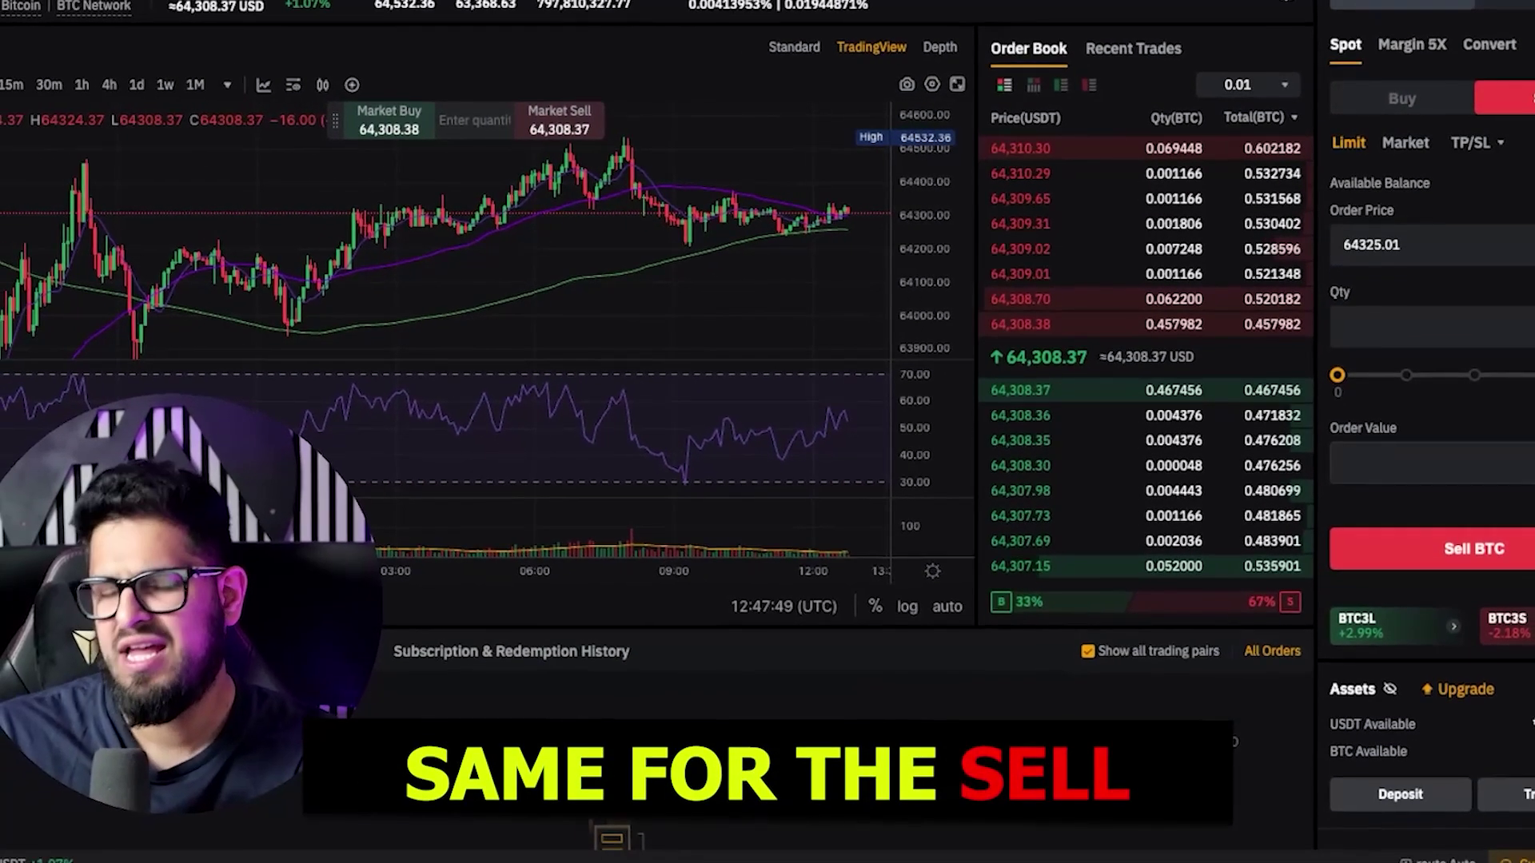